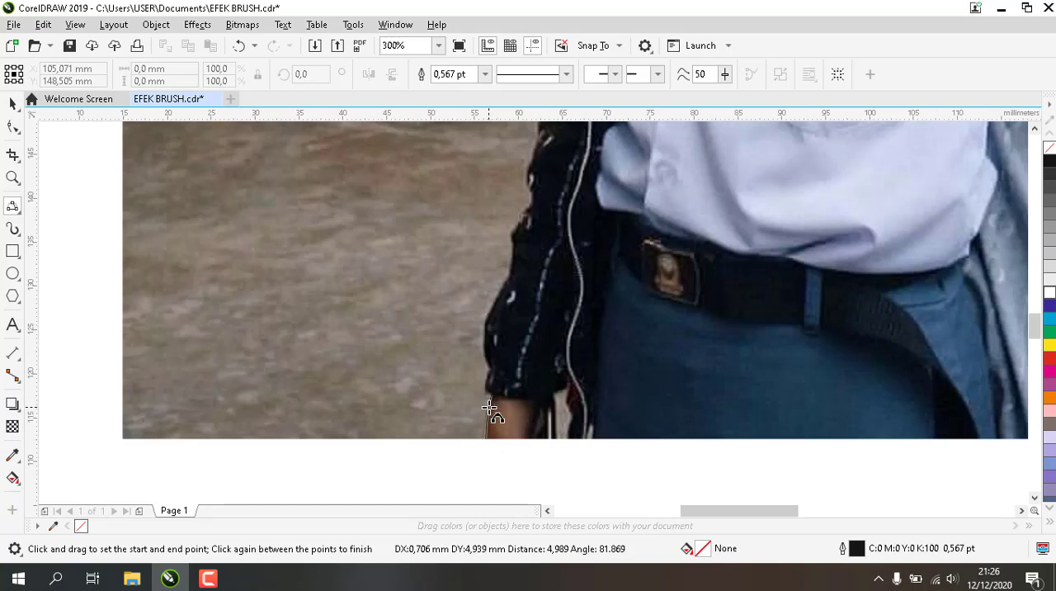
Trace the outer edge of the woman's wrist, jacket cuff and lower sleeve with connected 3-point curves
{"action": "left_click_drag", "start_coordinate": [489, 409], "coordinate": [481, 376]}
{"action": "scroll", "coordinate": [492, 403], "scroll_direction": "up", "scroll_amount": 2}
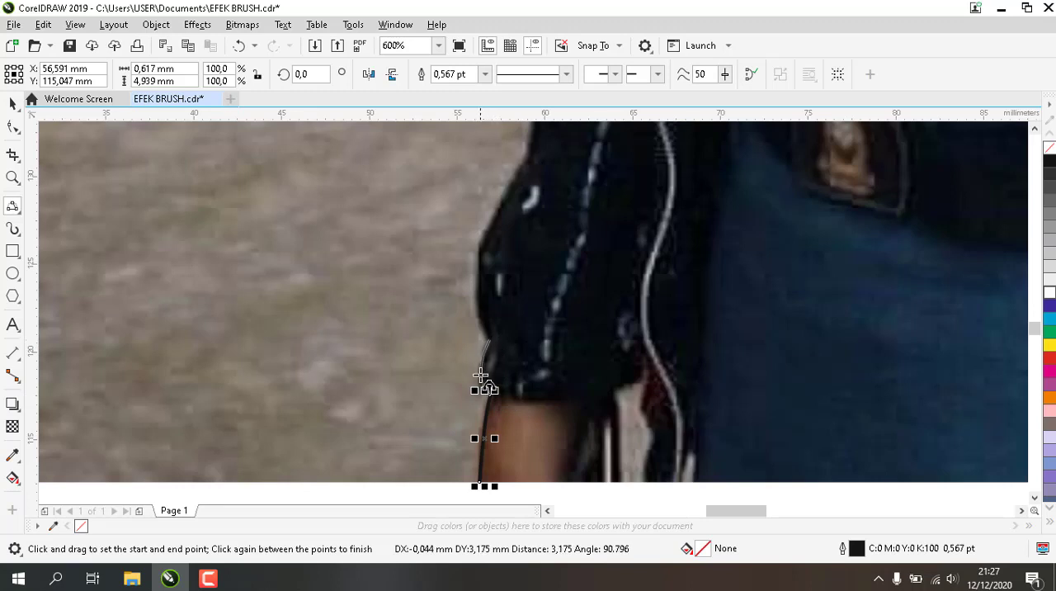
{"action": "left_click", "coordinate": [479, 382]}
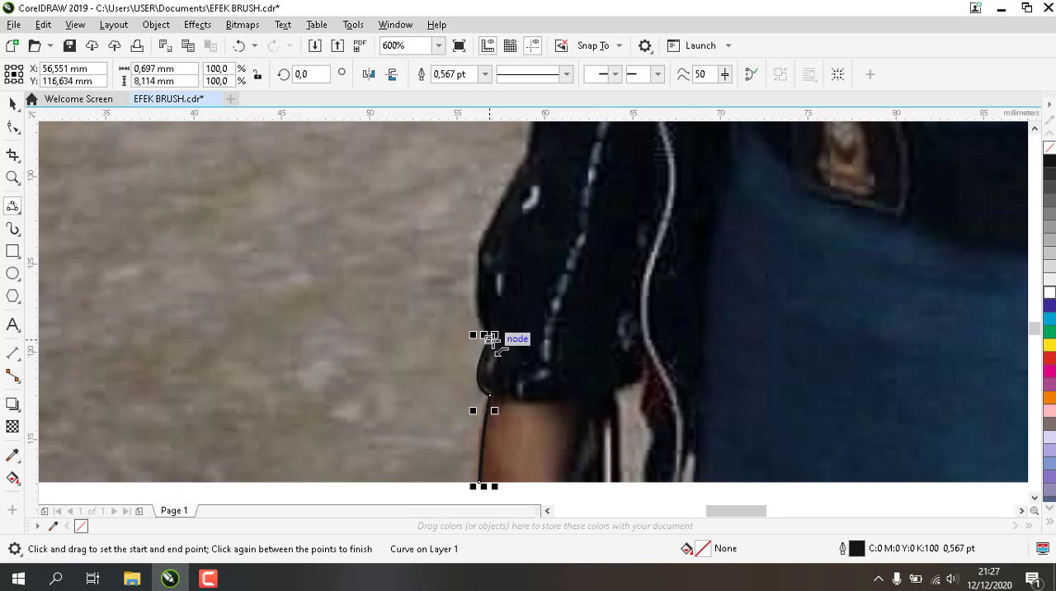
{"action": "left_click_drag", "start_coordinate": [490, 339], "coordinate": [530, 153]}
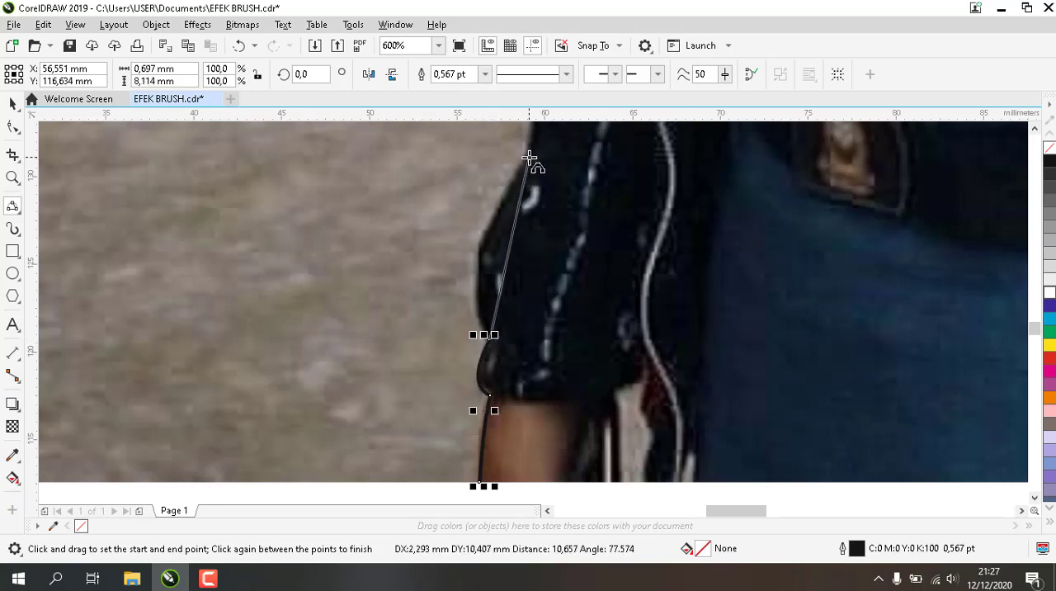
{"action": "left_click", "coordinate": [491, 251]}
Extend the traced outline up the dark jacket sleeve and around the small folds near belt height
{"action": "scroll", "coordinate": [493, 235], "scroll_direction": "down", "scroll_amount": 3}
{"action": "scroll", "coordinate": [504, 219], "scroll_direction": "up", "scroll_amount": 2}
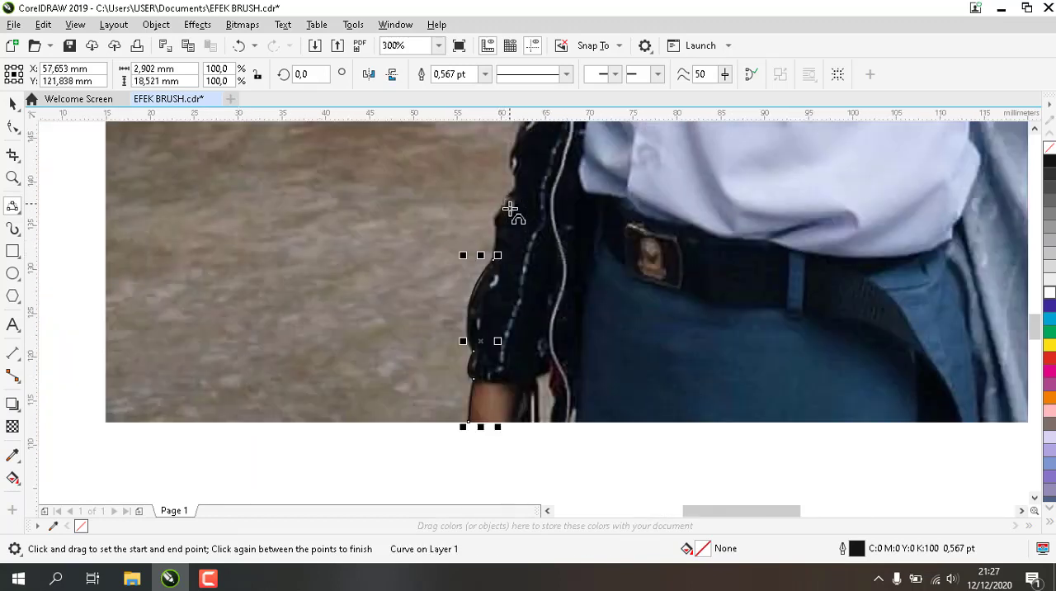
{"action": "scroll", "coordinate": [510, 212], "scroll_direction": "up", "scroll_amount": 2}
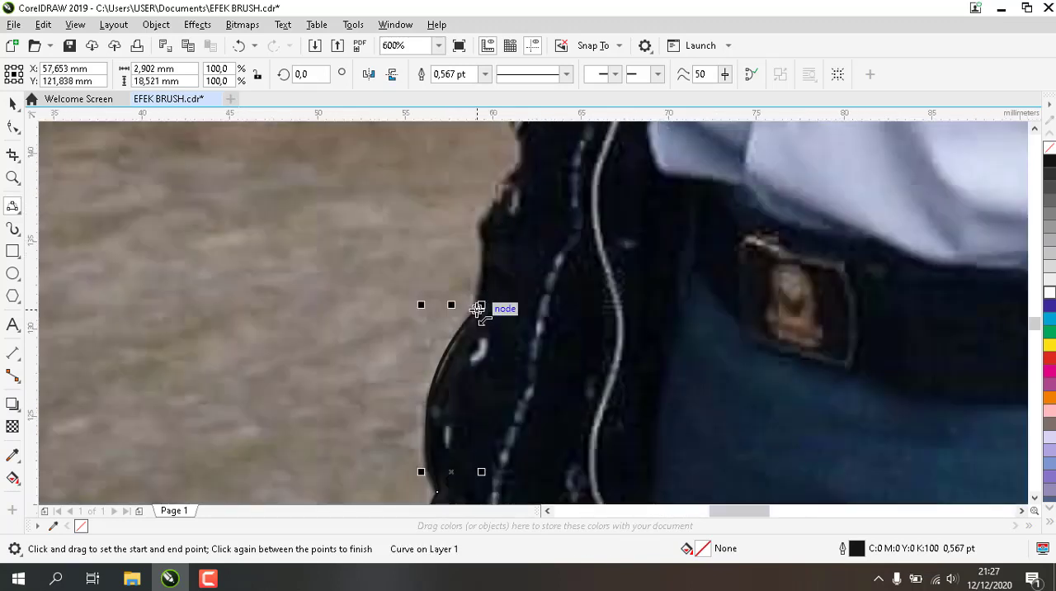
{"action": "left_click_drag", "start_coordinate": [478, 309], "coordinate": [521, 168]}
{"action": "left_click", "coordinate": [482, 239]}
{"action": "left_click", "coordinate": [496, 203]}
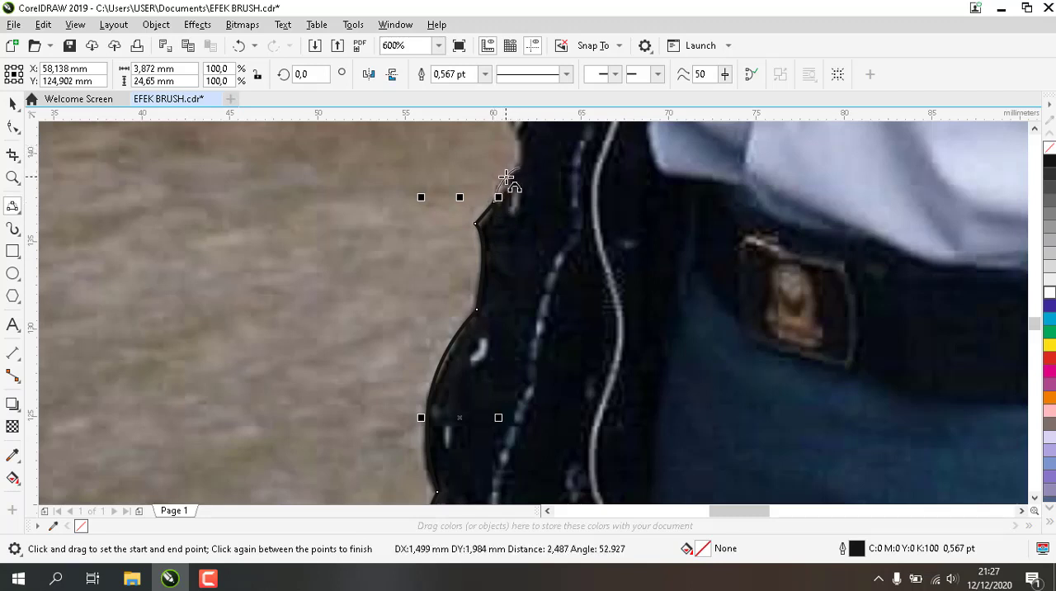
{"action": "left_click", "coordinate": [505, 178]}
Continue the outline with 3-point curves from the sleeve folds up the jacket's outer edge to the pink bag's height
{"action": "mouse_move", "coordinate": [521, 168]}
{"action": "left_mouse_down"}
{"action": "mouse_move", "coordinate": [517, 90]}
{"action": "mouse_move", "coordinate": [523, 173]}
{"action": "left_mouse_up"}
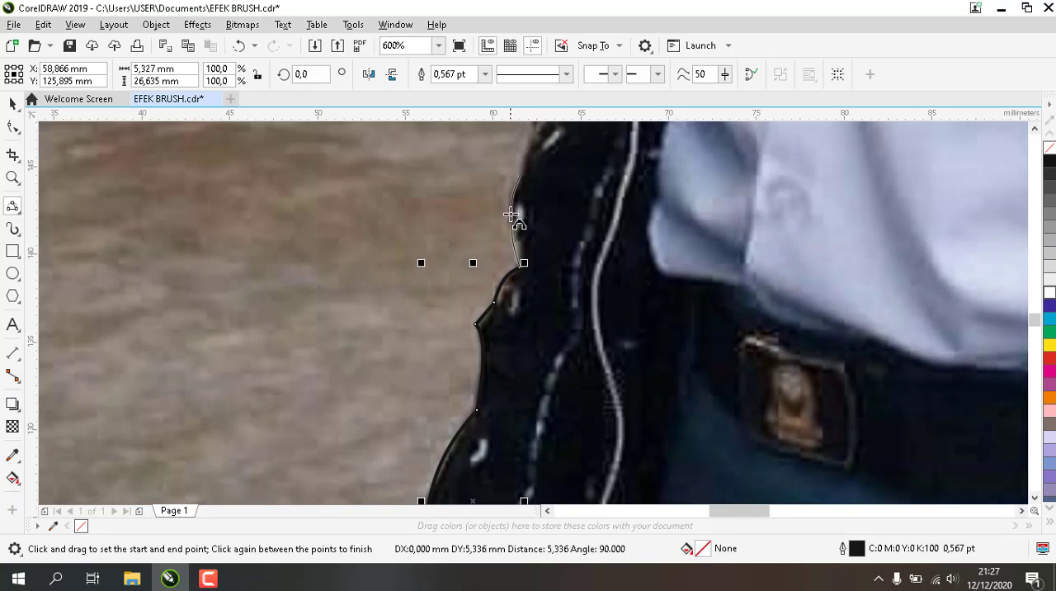
{"action": "left_click", "coordinate": [511, 218]}
{"action": "scroll", "coordinate": [519, 221], "scroll_direction": "down", "scroll_amount": 1}
{"action": "scroll", "coordinate": [526, 166], "scroll_direction": "up", "scroll_amount": 1}
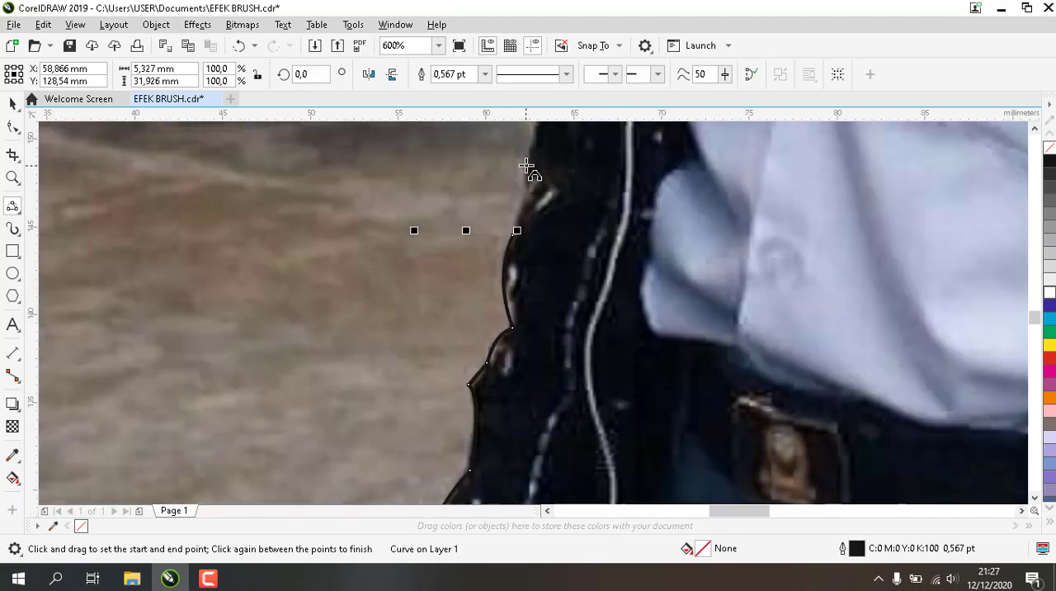
{"action": "scroll", "coordinate": [566, 168], "scroll_direction": "down", "scroll_amount": 1}
{"action": "left_click", "coordinate": [1036, 129]}
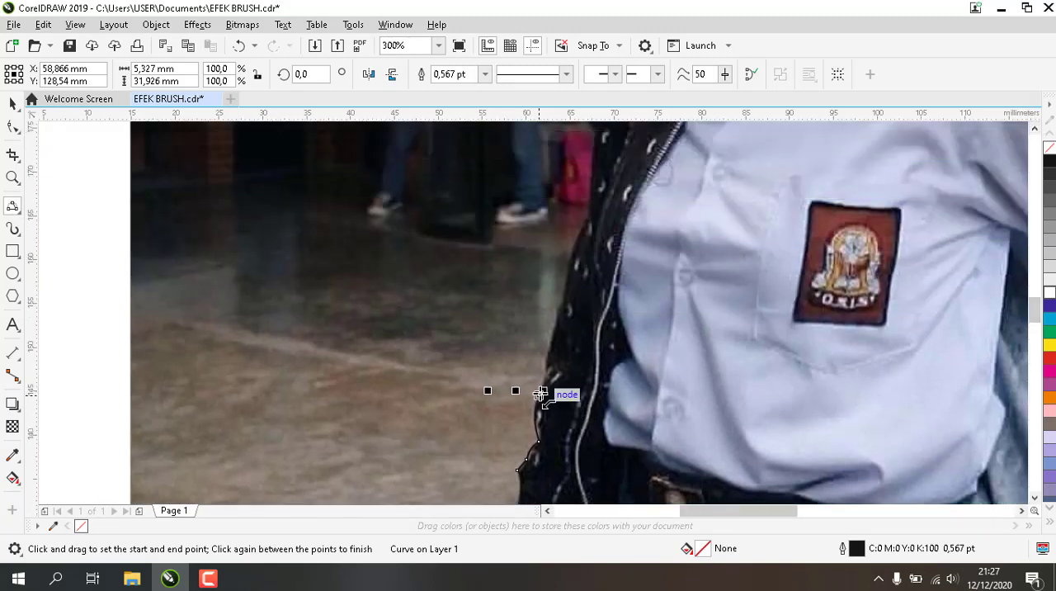
{"action": "left_click_drag", "start_coordinate": [540, 393], "coordinate": [584, 232]}
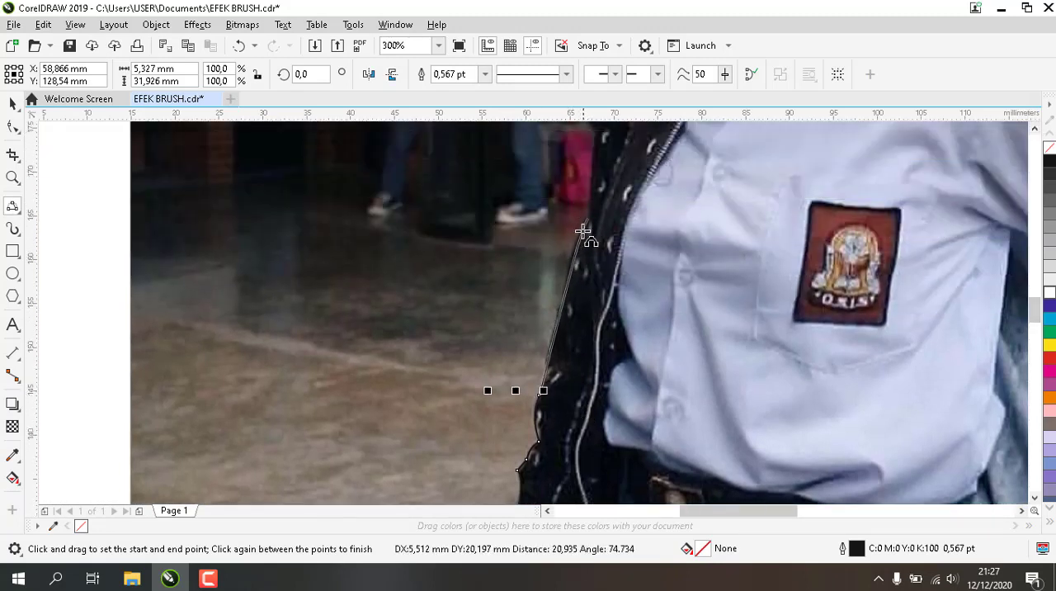
{"action": "left_click", "coordinate": [584, 236]}
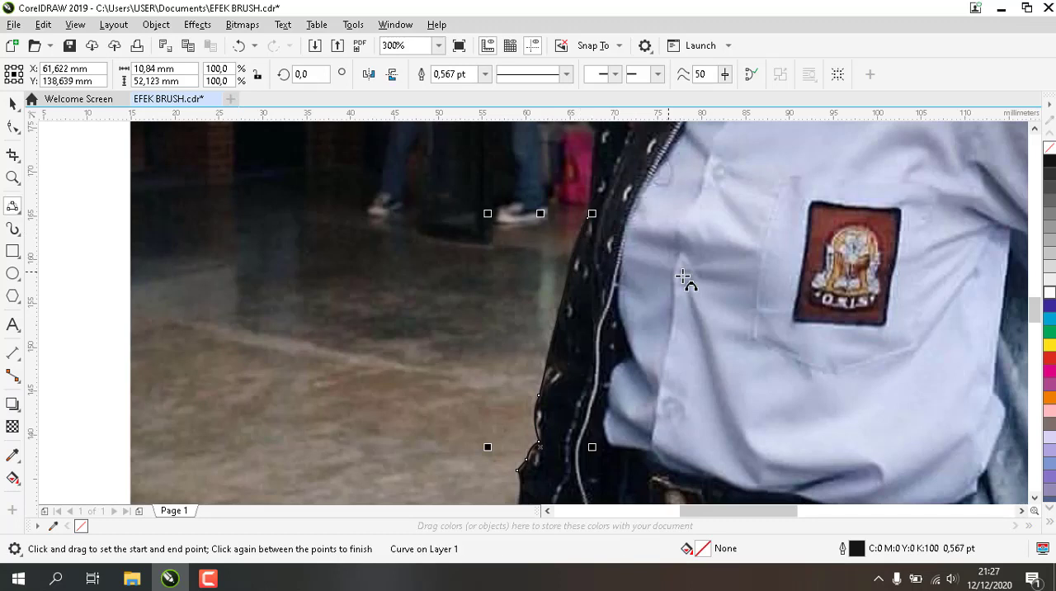
Trace the jacket's upper arm and shoulder edge up to the notch where it meets the hijab's folds
{"action": "left_click", "coordinate": [1036, 129]}
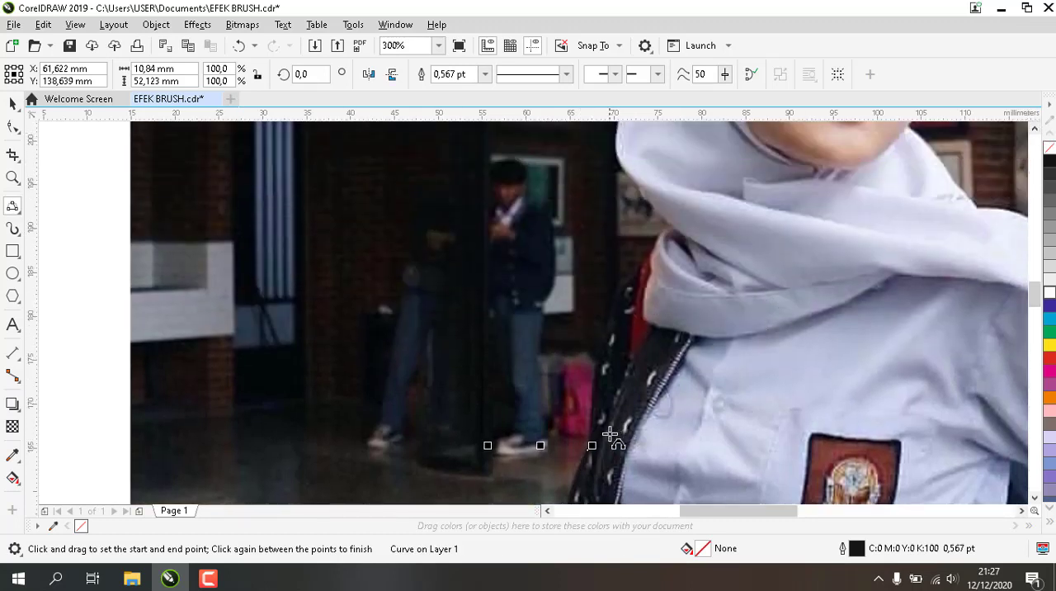
{"action": "left_click_drag", "start_coordinate": [591, 448], "coordinate": [631, 276]}
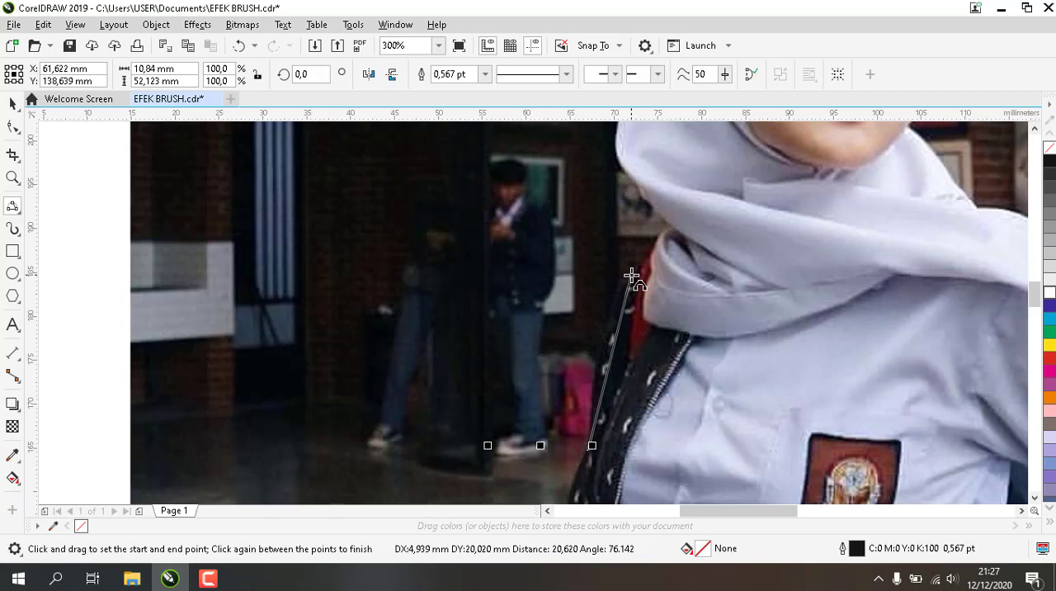
{"action": "left_click", "coordinate": [608, 340]}
{"action": "scroll", "coordinate": [633, 274], "scroll_direction": "up", "scroll_amount": 1}
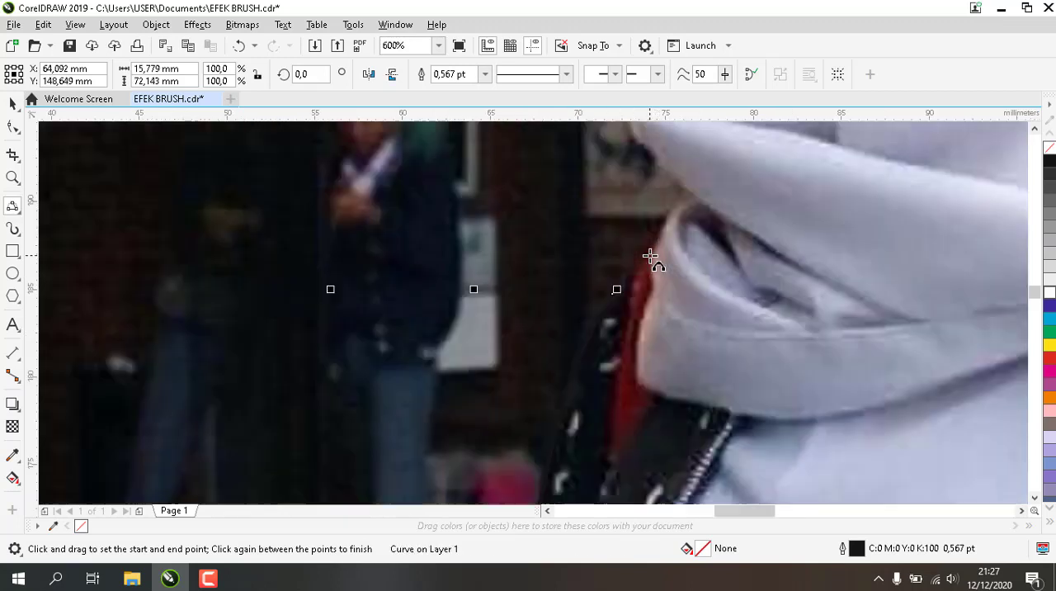
{"action": "left_click_drag", "start_coordinate": [627, 283], "coordinate": [697, 189]}
{"action": "left_click", "coordinate": [697, 189]}
{"action": "scroll", "coordinate": [697, 189], "scroll_direction": "down", "scroll_amount": 1}
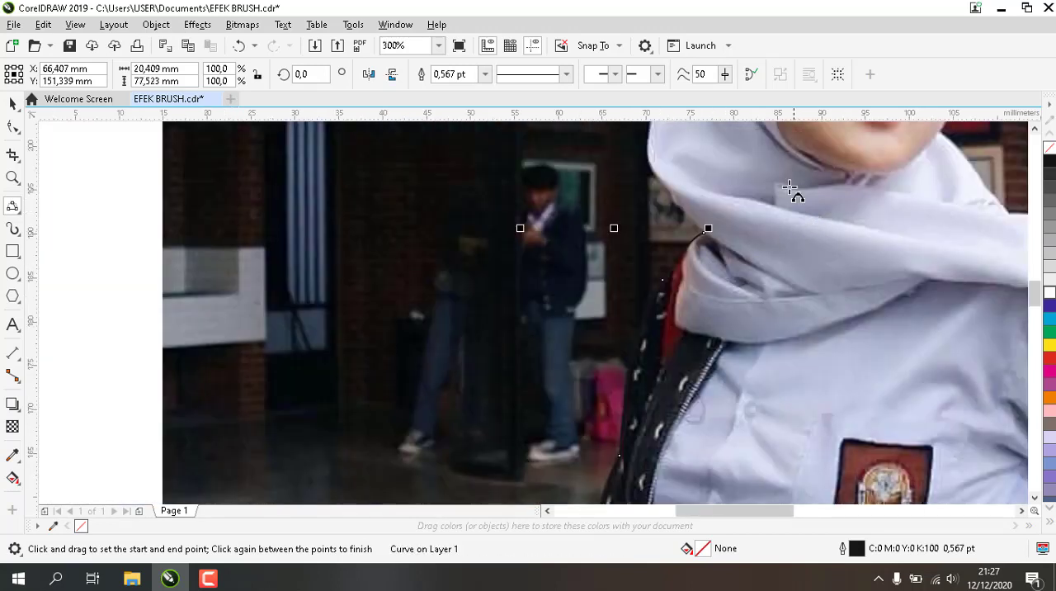
Trace the hijab's outer edge from the shoulder notch around the lower bulge and up beside the head
{"action": "scroll", "coordinate": [711, 149], "scroll_direction": "up", "scroll_amount": 1}
{"action": "left_click_drag", "start_coordinate": [701, 316], "coordinate": [592, 159]}
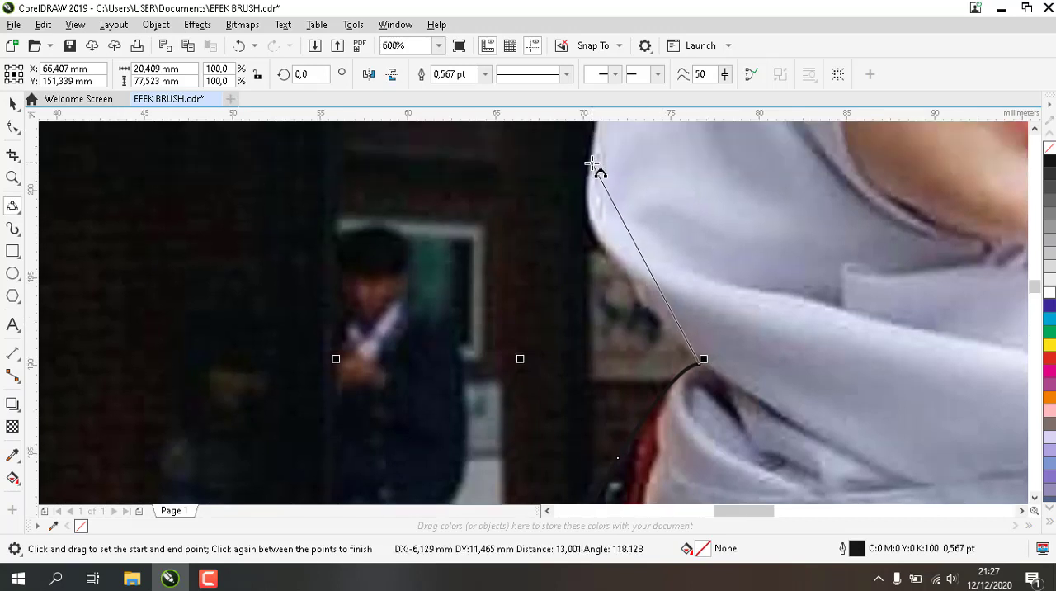
{"action": "left_click", "coordinate": [615, 239]}
{"action": "scroll", "coordinate": [620, 243], "scroll_direction": "down", "scroll_amount": 1}
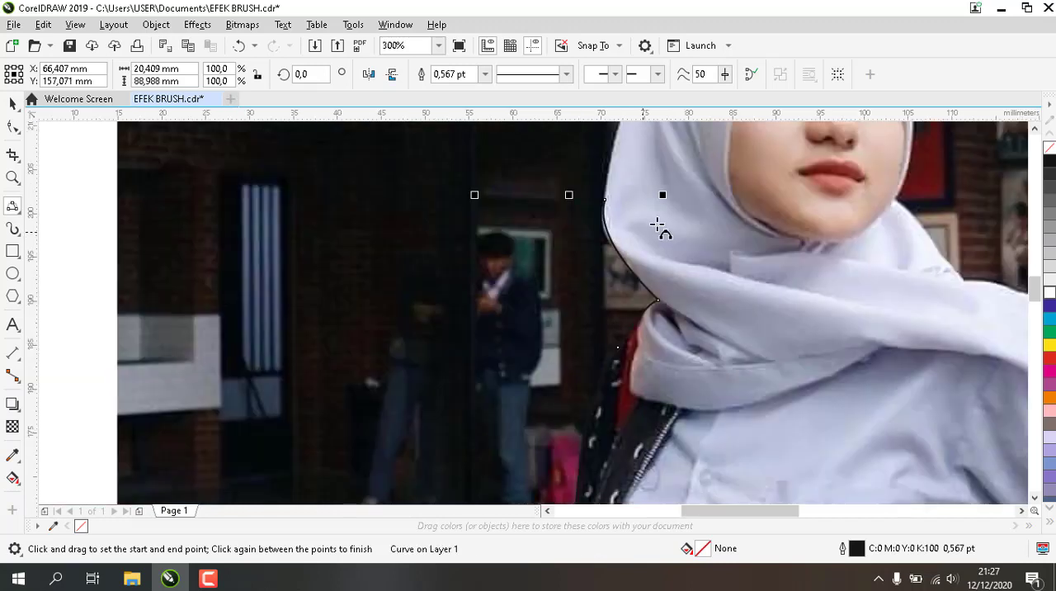
{"action": "left_click", "coordinate": [1033, 133]}
{"action": "left_click", "coordinate": [1032, 133]}
{"action": "left_click", "coordinate": [1032, 132]}
{"action": "left_click", "coordinate": [1032, 133]}
{"action": "left_click", "coordinate": [1033, 132]}
{"action": "scroll", "coordinate": [623, 291], "scroll_direction": "up", "scroll_amount": 1}
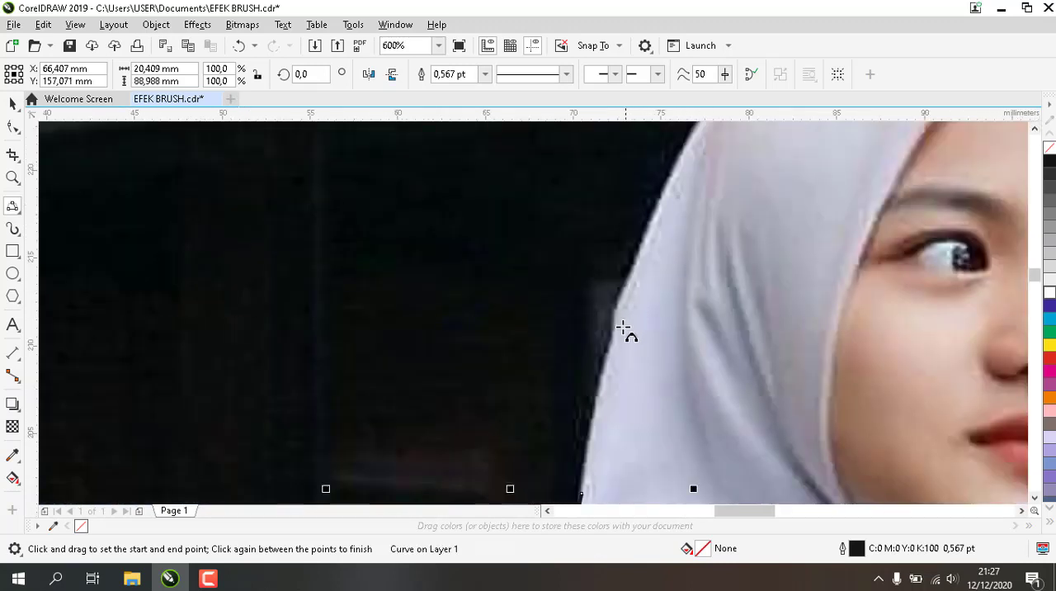
{"action": "mouse_move", "coordinate": [585, 476]}
{"action": "left_mouse_down"}
{"action": "mouse_move", "coordinate": [641, 239]}
{"action": "mouse_move", "coordinate": [680, 169]}
{"action": "left_mouse_up"}
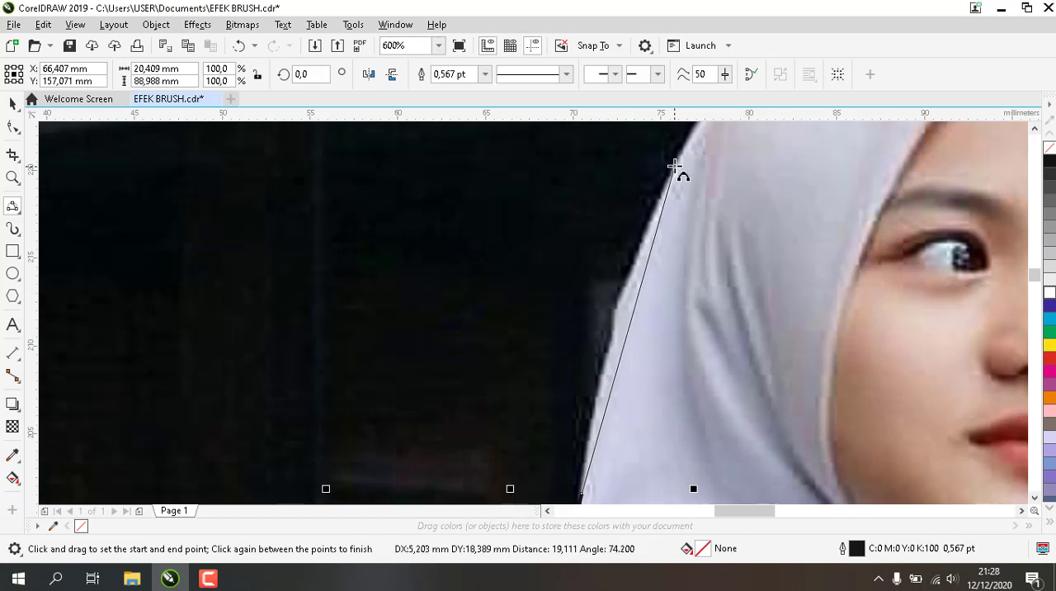
{"action": "left_click", "coordinate": [642, 236]}
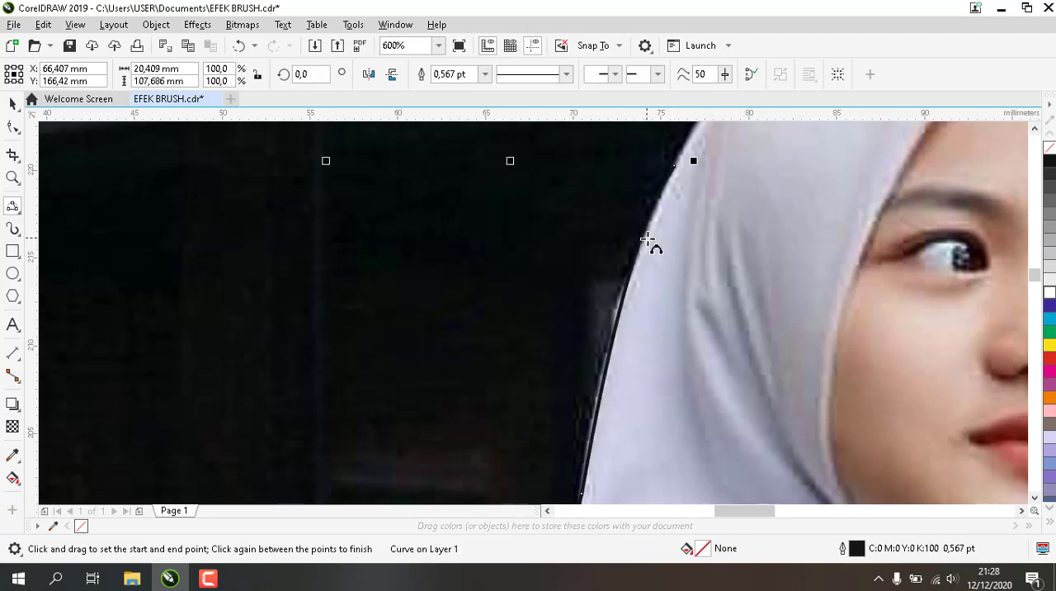
Trace the hijab over the crown and peak, and down the far side of the face to the jaw
{"action": "scroll", "coordinate": [649, 243], "scroll_direction": "down", "scroll_amount": 1}
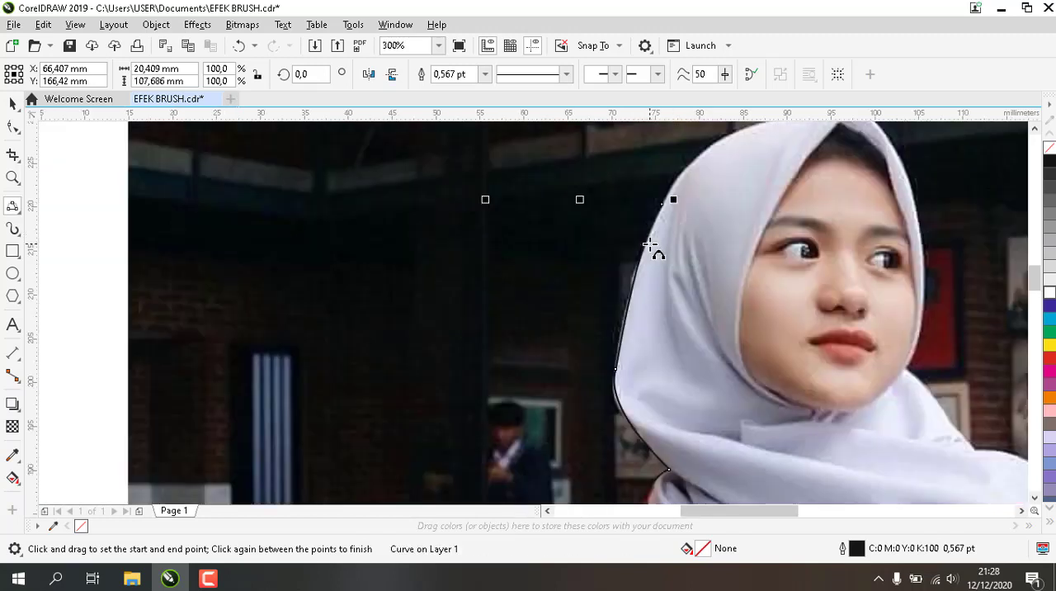
{"action": "left_click", "coordinate": [1036, 129]}
{"action": "left_click", "coordinate": [1035, 130]}
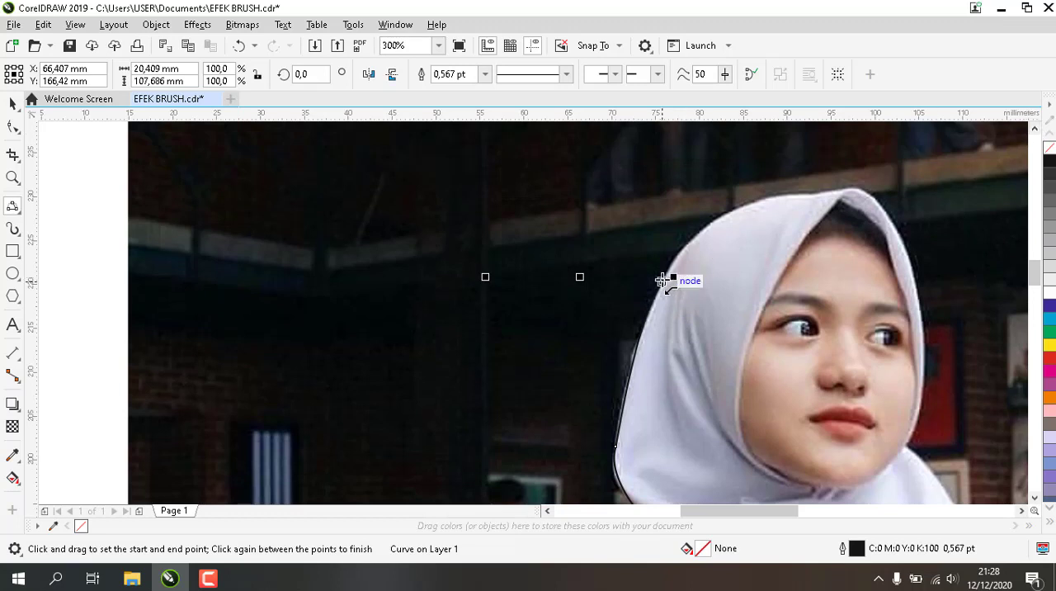
{"action": "left_click_drag", "start_coordinate": [662, 280], "coordinate": [798, 194]}
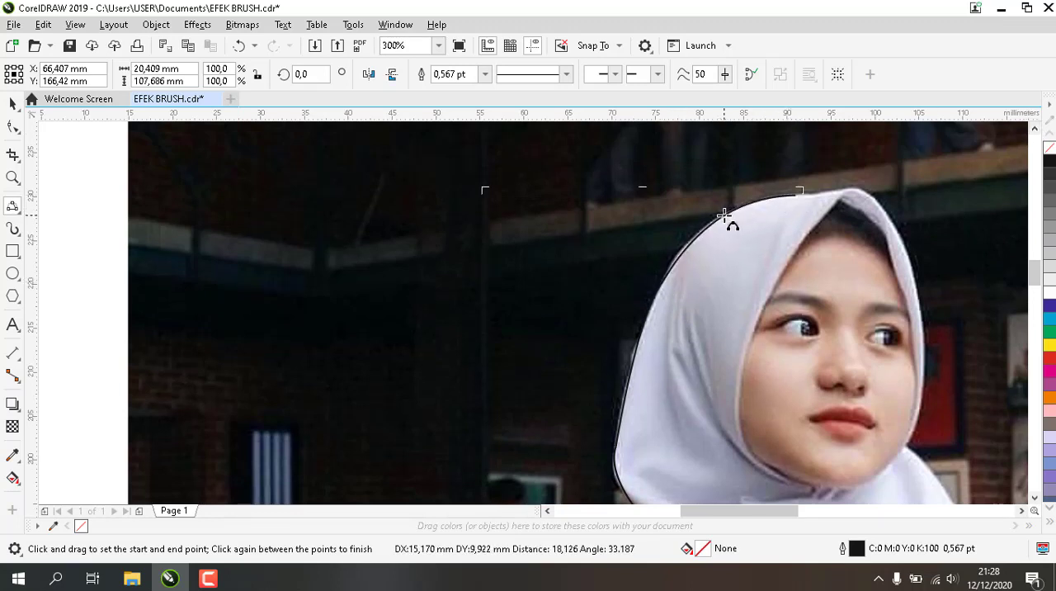
{"action": "left_click", "coordinate": [727, 217]}
{"action": "left_click_drag", "start_coordinate": [797, 194], "coordinate": [873, 196]}
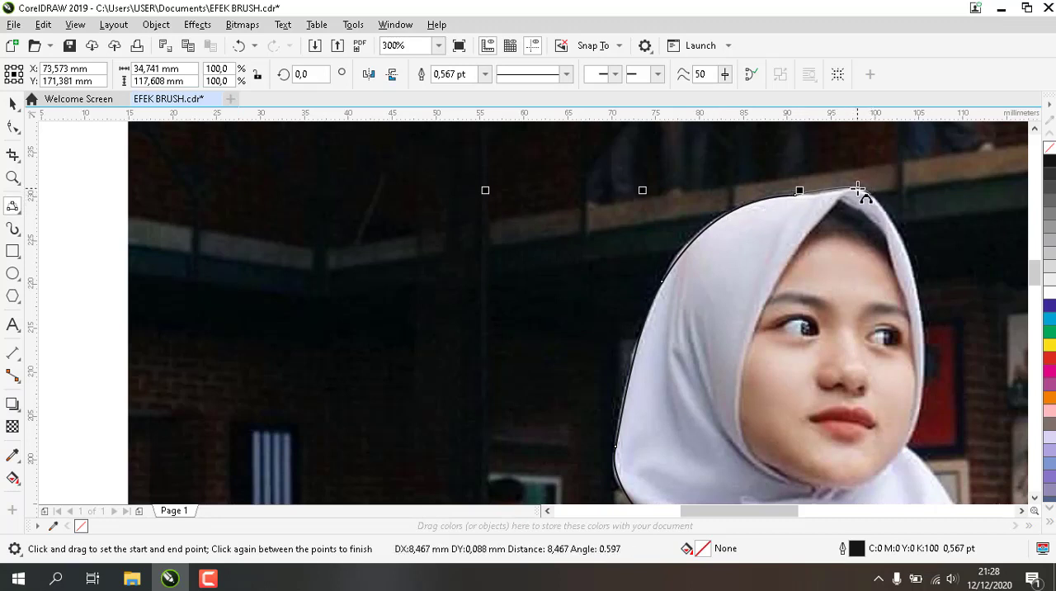
{"action": "left_click", "coordinate": [858, 189]}
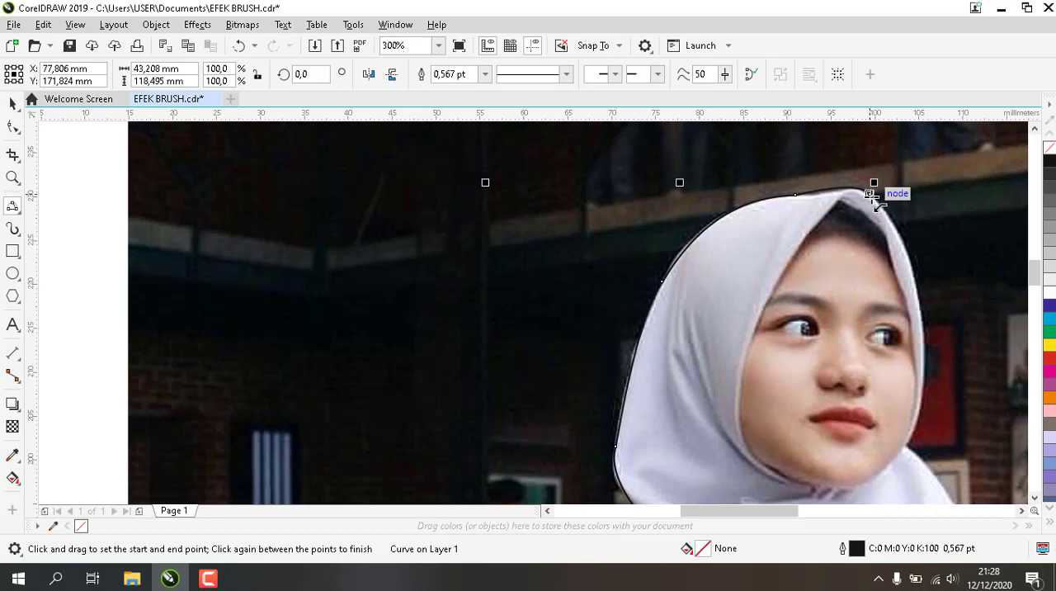
{"action": "mouse_move", "coordinate": [871, 195]}
{"action": "left_mouse_down"}
{"action": "mouse_move", "coordinate": [924, 307]}
{"action": "mouse_move", "coordinate": [928, 388]}
{"action": "mouse_move", "coordinate": [906, 448]}
{"action": "mouse_move", "coordinate": [920, 392]}
{"action": "left_mouse_up"}
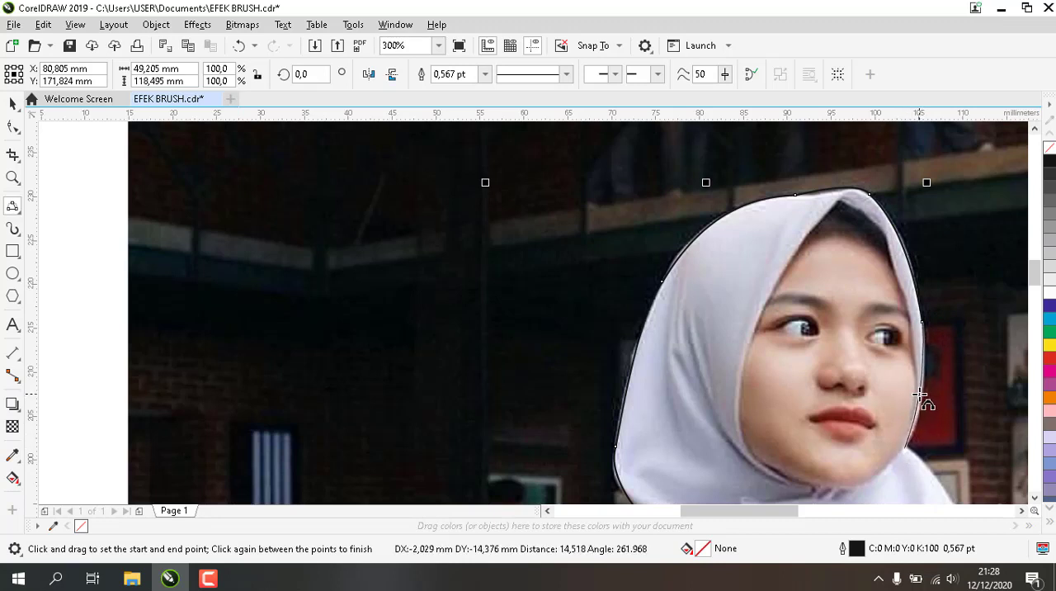
{"action": "left_click", "coordinate": [921, 394]}
Trace the hijab's edge from the jaw down to the neck corner and along the top of the far shoulder
{"action": "left_click", "coordinate": [1035, 499]}
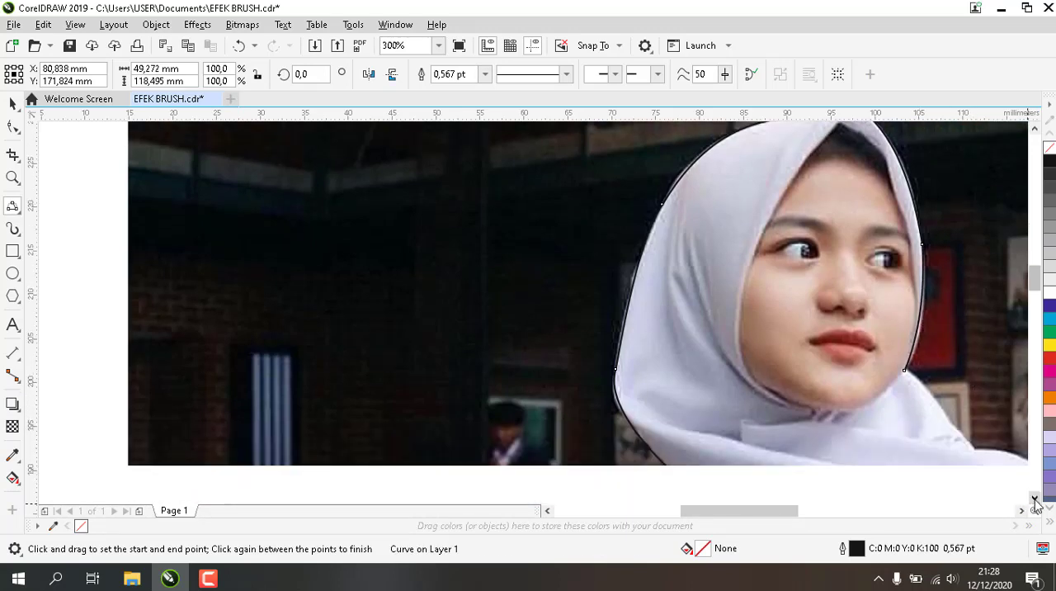
{"action": "left_click", "coordinate": [1035, 499]}
{"action": "left_click", "coordinate": [1021, 511]}
{"action": "left_click", "coordinate": [1021, 511]}
{"action": "scroll", "coordinate": [680, 346], "scroll_direction": "up", "scroll_amount": 1}
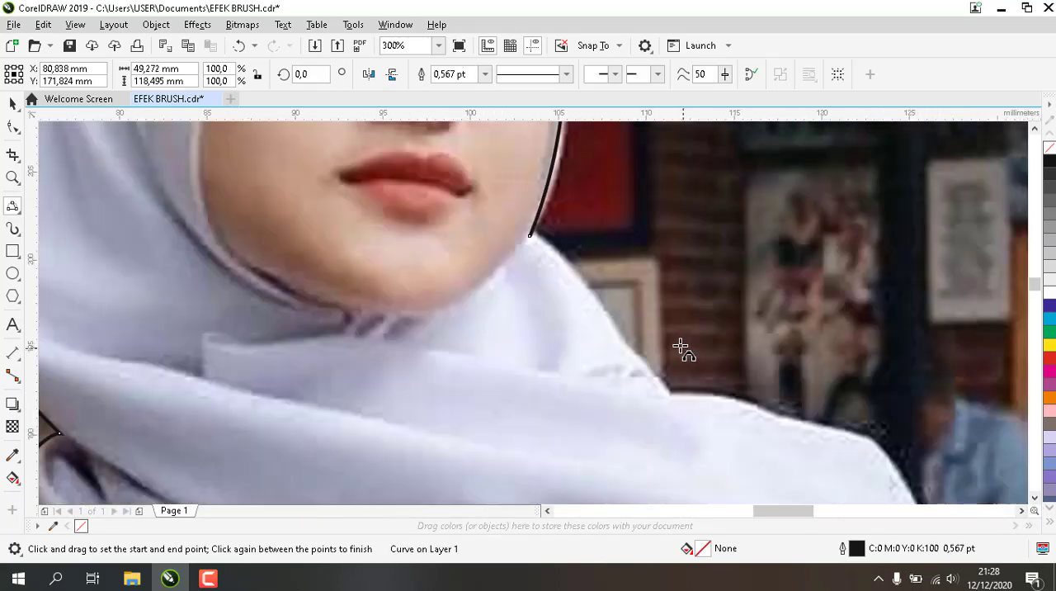
{"action": "left_click_drag", "start_coordinate": [531, 237], "coordinate": [880, 448]}
{"action": "left_click", "coordinate": [585, 291]}
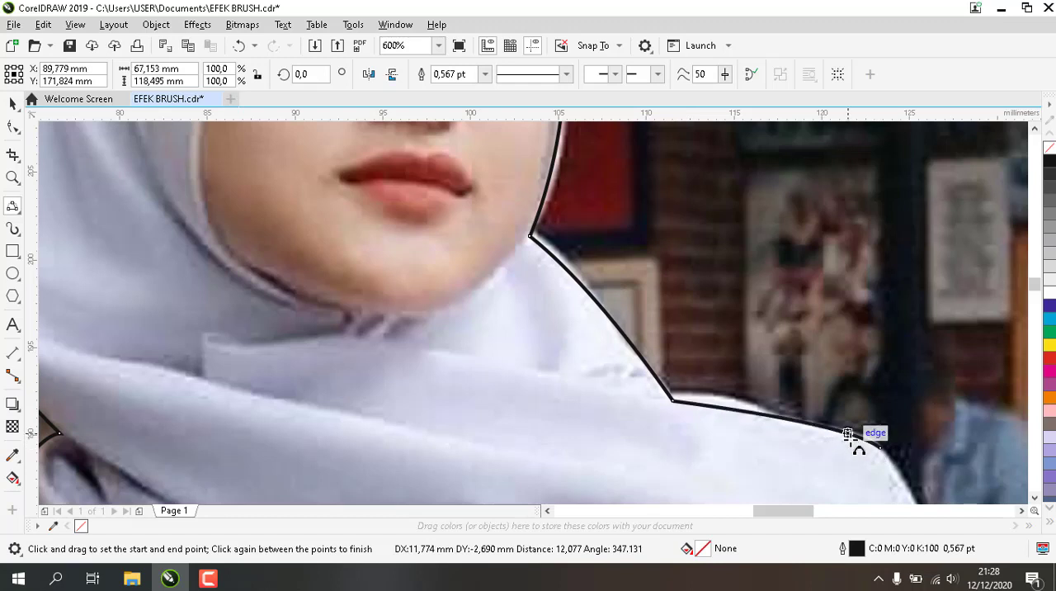
{"action": "left_click", "coordinate": [858, 443]}
Extend the outline around the rounded end of the far shoulder with one curve ending at the upper arm
{"action": "left_click", "coordinate": [1028, 510]}
{"action": "left_click", "coordinate": [1027, 510]}
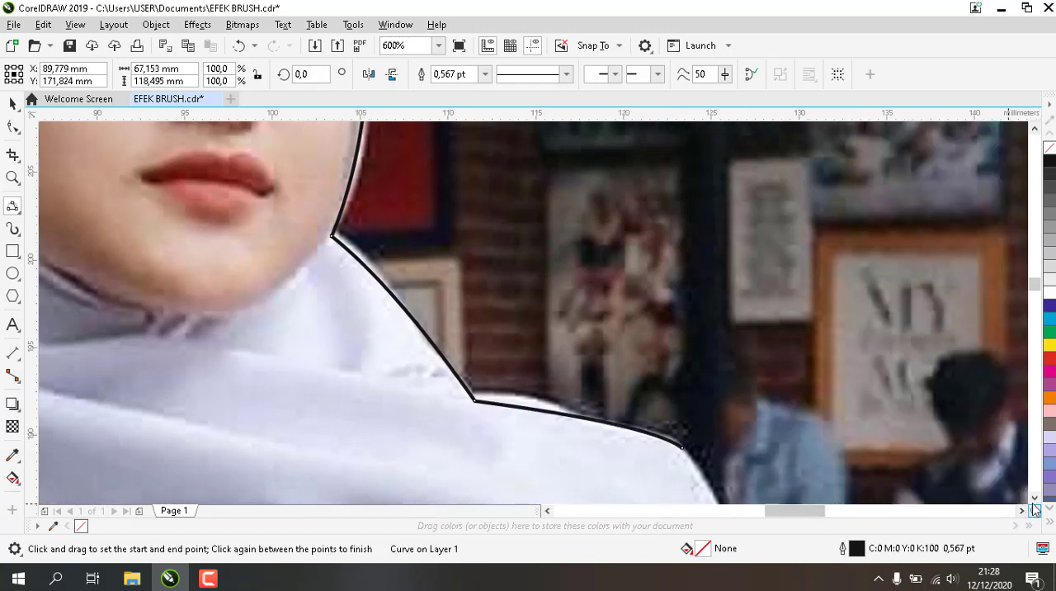
{"action": "left_click", "coordinate": [1034, 499]}
{"action": "left_click", "coordinate": [1035, 499]}
{"action": "left_click", "coordinate": [1035, 499]}
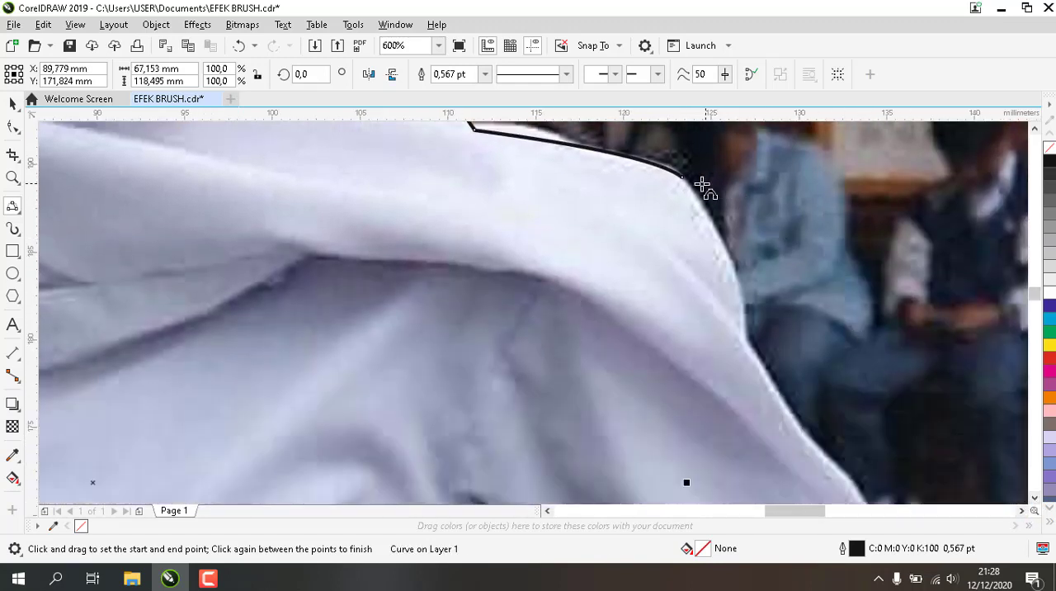
{"action": "left_click_drag", "start_coordinate": [682, 177], "coordinate": [745, 337]}
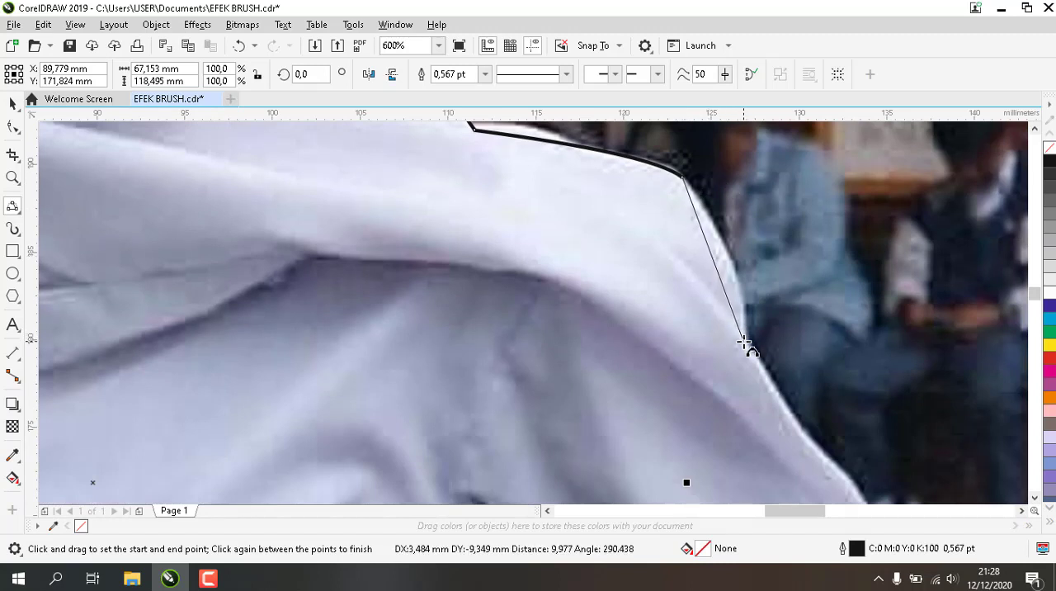
{"action": "left_click", "coordinate": [739, 283]}
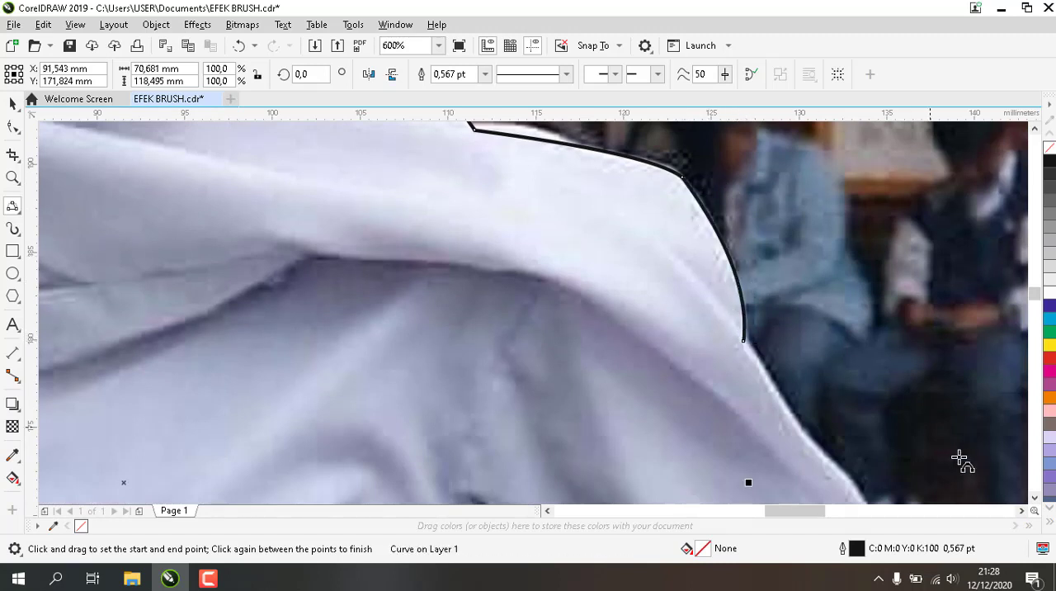
Continue the outline down the draped cloth on the upper arm and around its rounded lower fold
{"action": "left_click", "coordinate": [1034, 499]}
{"action": "left_click", "coordinate": [1034, 499]}
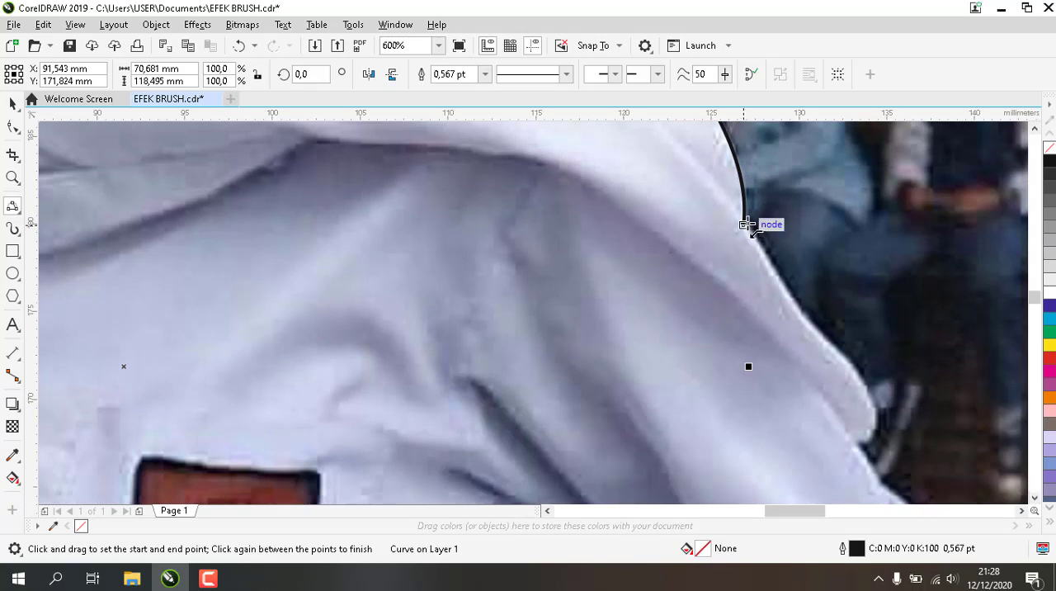
{"action": "left_click_drag", "start_coordinate": [748, 226], "coordinate": [855, 445]}
{"action": "left_click", "coordinate": [813, 325]}
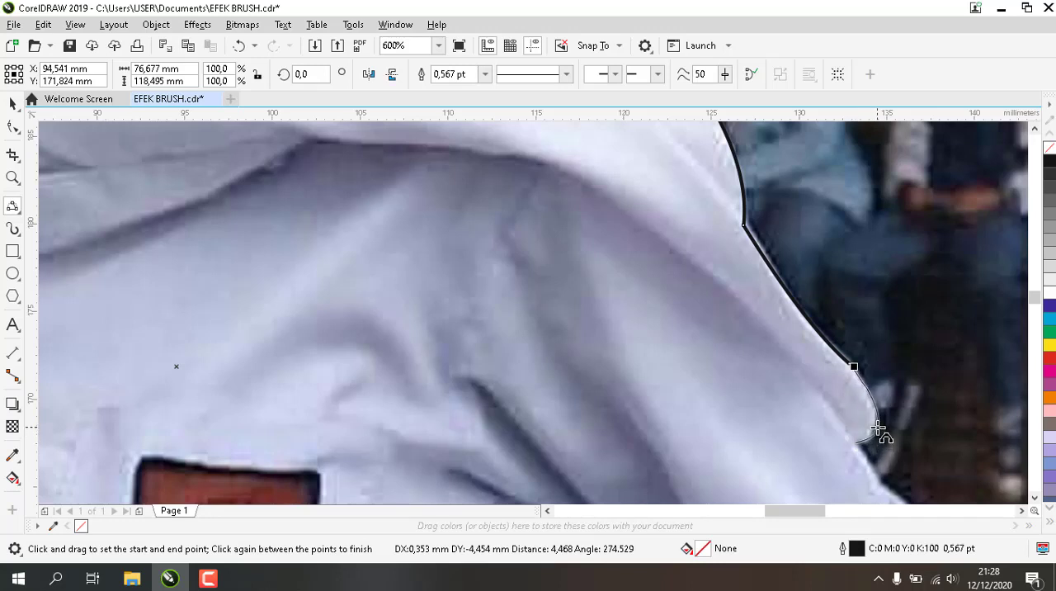
{"action": "left_click", "coordinate": [879, 427]}
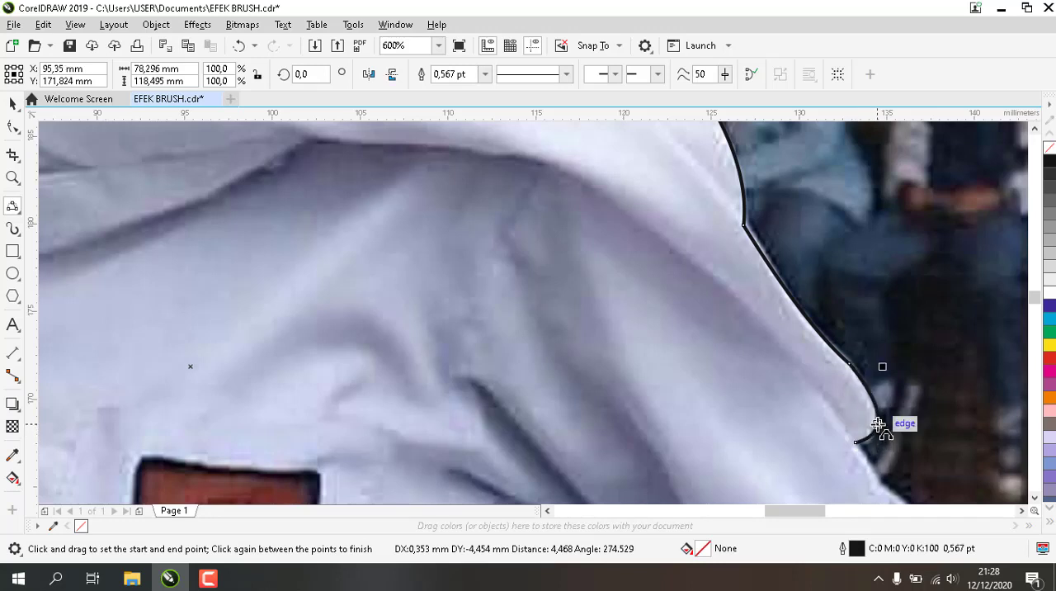
Trace from the cloth fold down to the sleeve and around the outside of the bent elbow
{"action": "left_click", "coordinate": [1037, 498]}
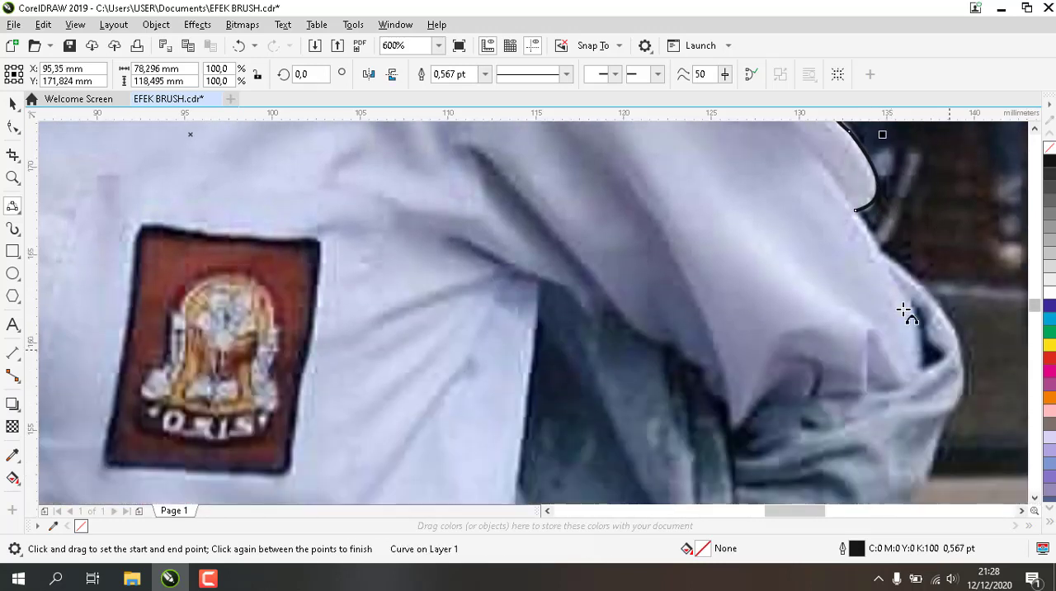
{"action": "left_click_drag", "start_coordinate": [859, 211], "coordinate": [933, 307]}
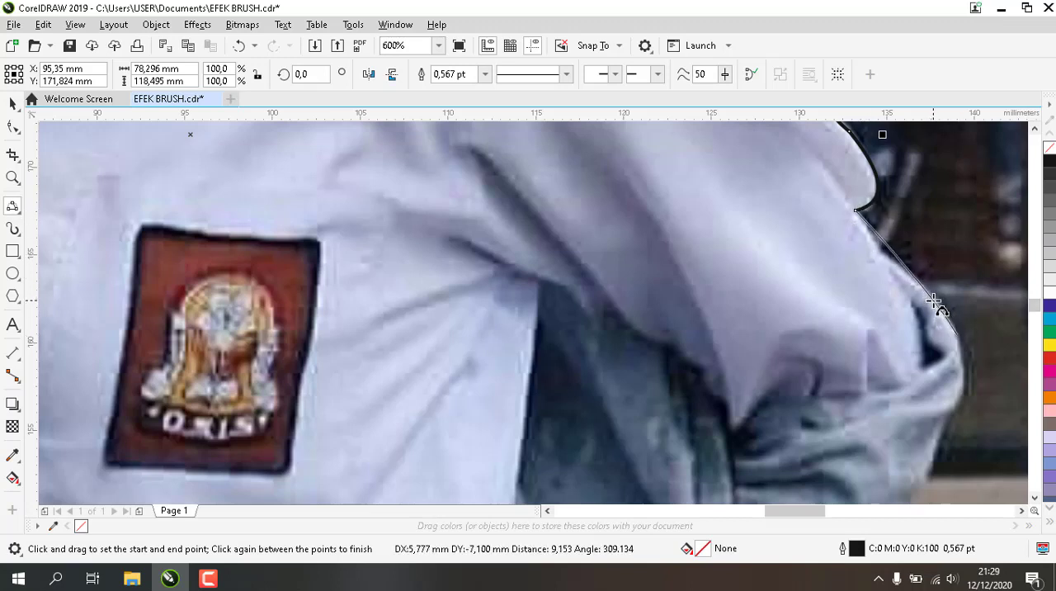
{"action": "left_click", "coordinate": [937, 307]}
{"action": "left_click_drag", "start_coordinate": [958, 334], "coordinate": [956, 401]}
{"action": "left_click", "coordinate": [962, 387]}
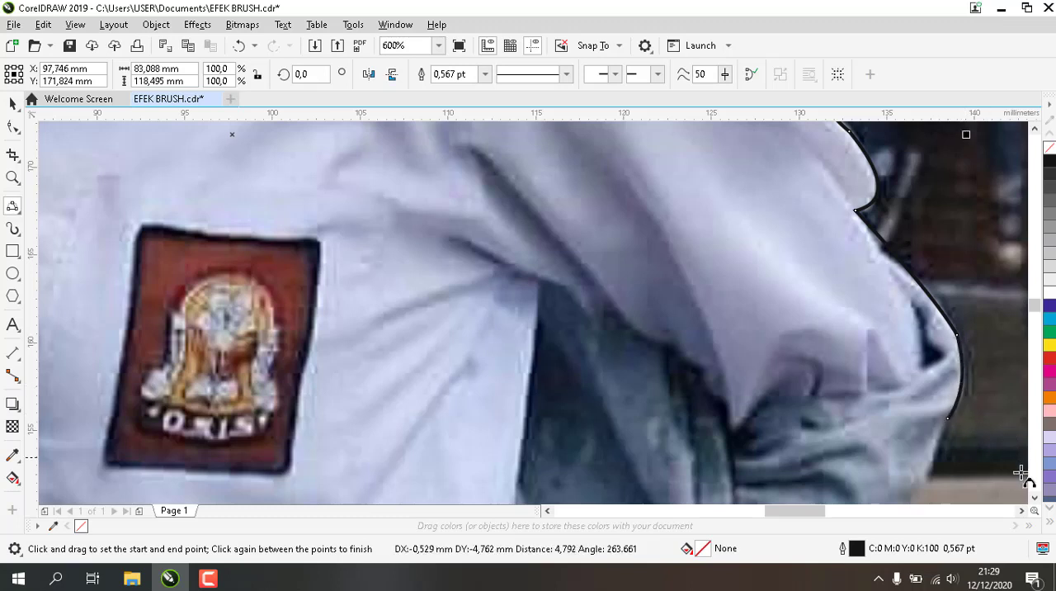
Trace the sleeve and jacket edge from below the elbow inward to the notch beside the hip with two curves
{"action": "left_click", "coordinate": [1035, 498]}
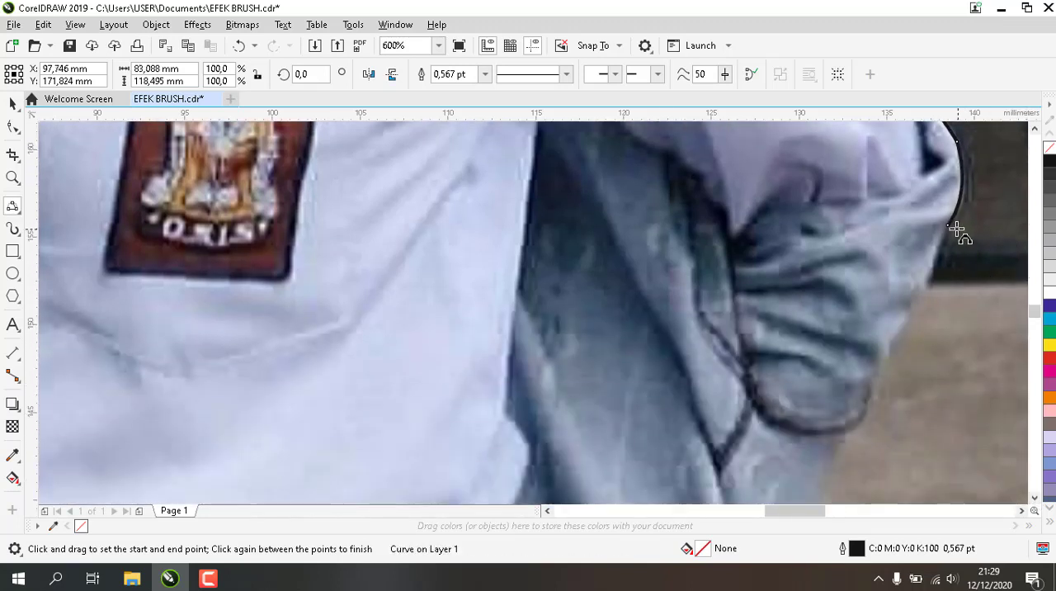
{"action": "left_click_drag", "start_coordinate": [950, 226], "coordinate": [843, 438]}
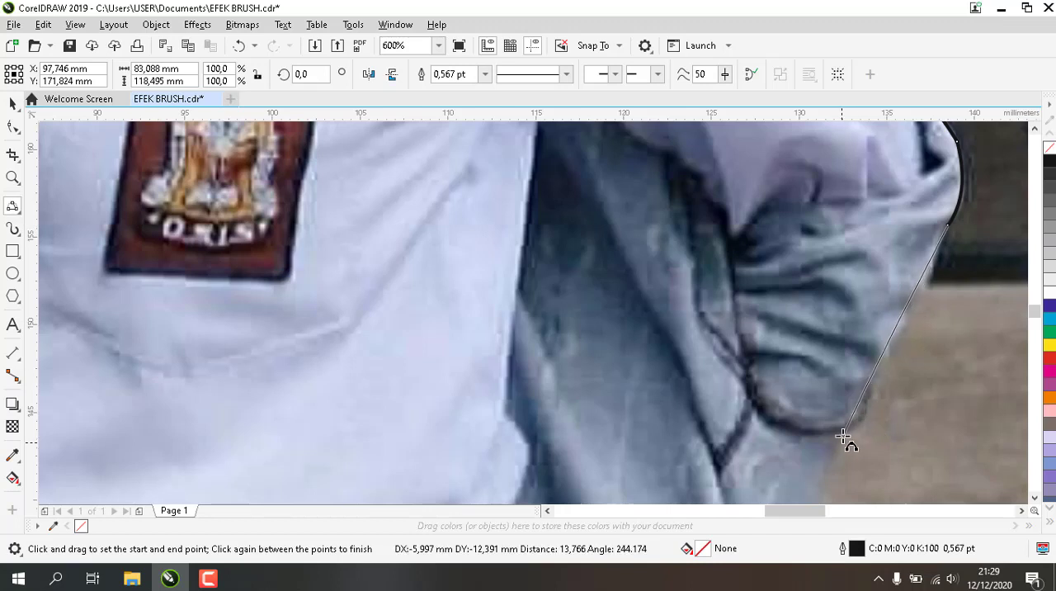
{"action": "left_click", "coordinate": [878, 387]}
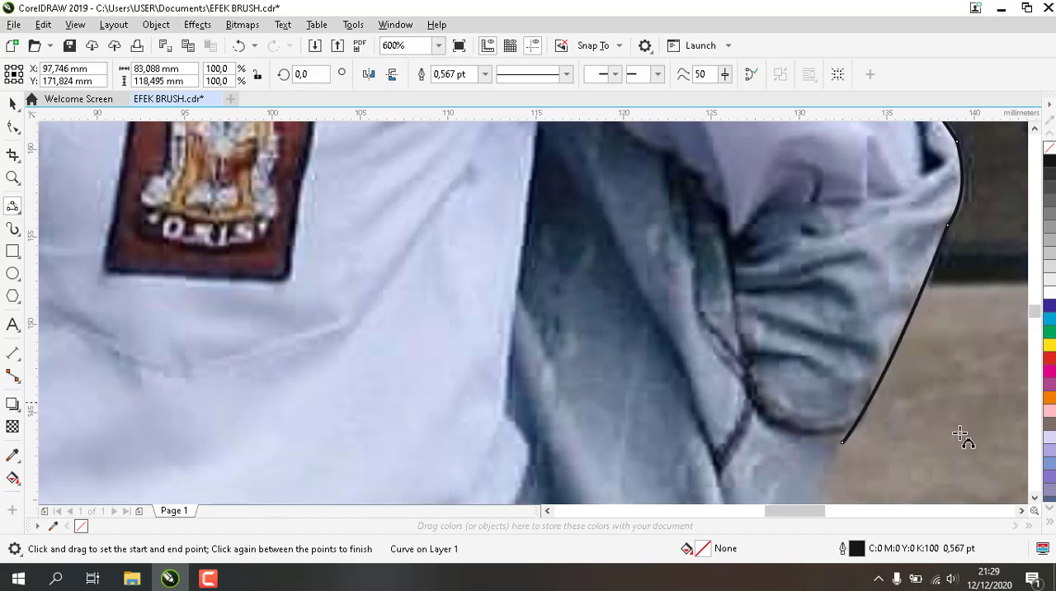
{"action": "left_click_drag", "start_coordinate": [1037, 495], "coordinate": [1038, 501]}
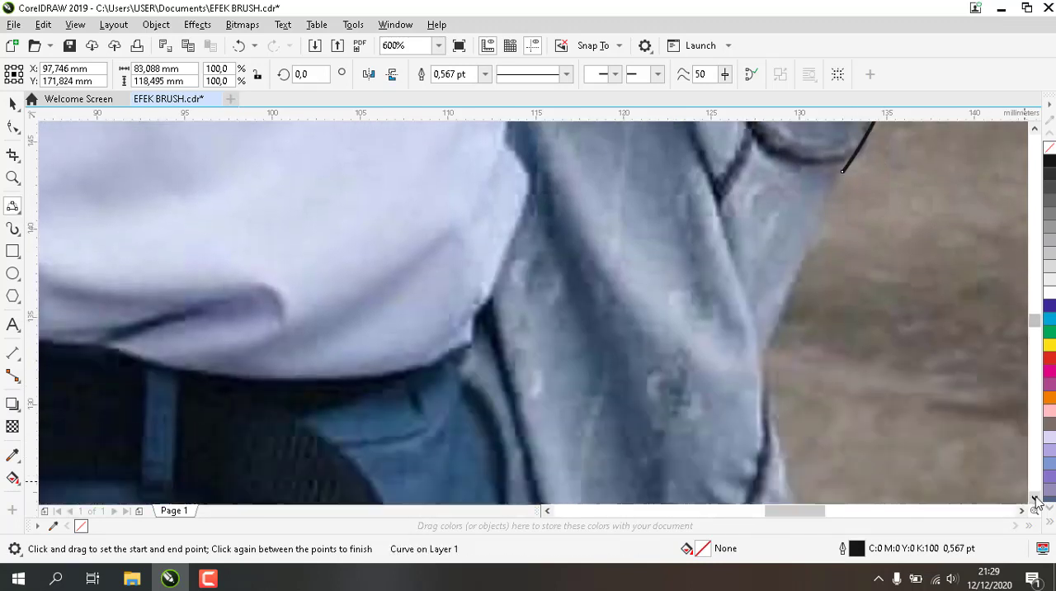
{"action": "left_click_drag", "start_coordinate": [843, 172], "coordinate": [763, 356]}
{"action": "left_click", "coordinate": [778, 342]}
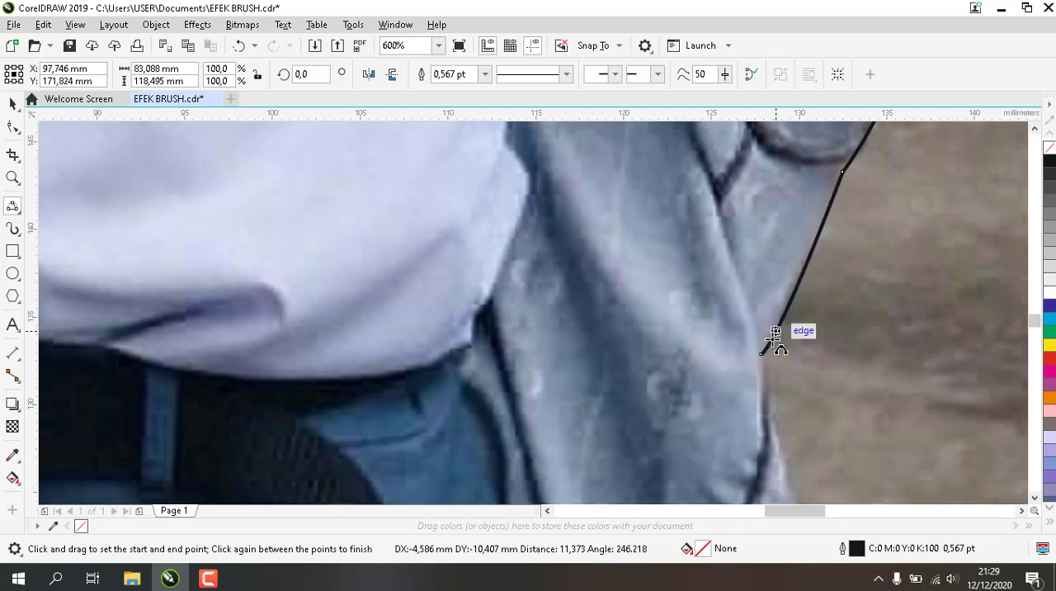
Trace the jacket's outer edge from the hip notch down to the lower edge of the photo
{"action": "left_click_drag", "start_coordinate": [1035, 498], "coordinate": [1035, 498]}
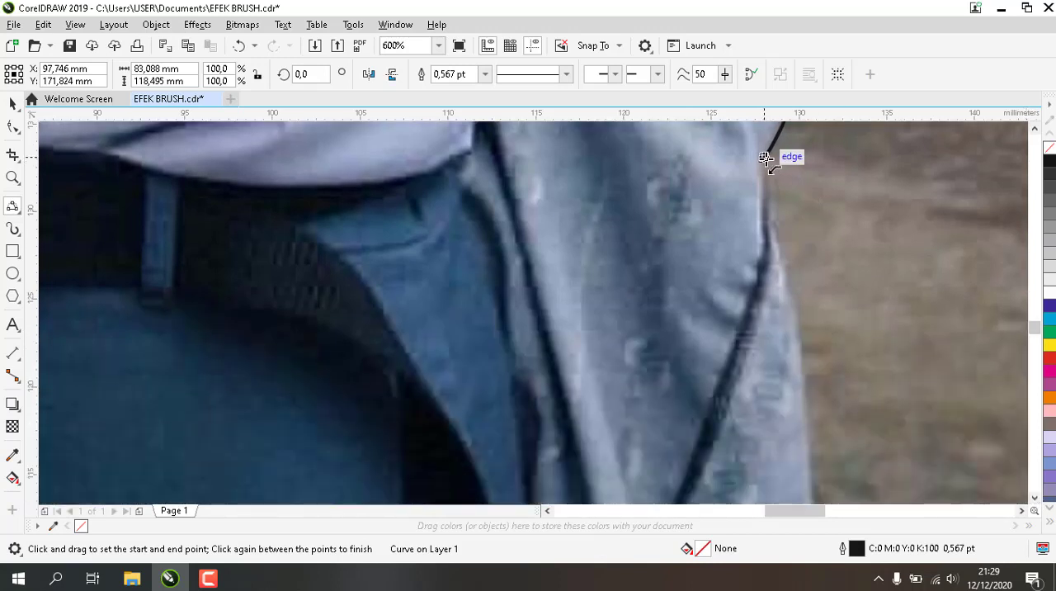
{"action": "left_click_drag", "start_coordinate": [761, 161], "coordinate": [809, 472]}
{"action": "left_click", "coordinate": [797, 309]}
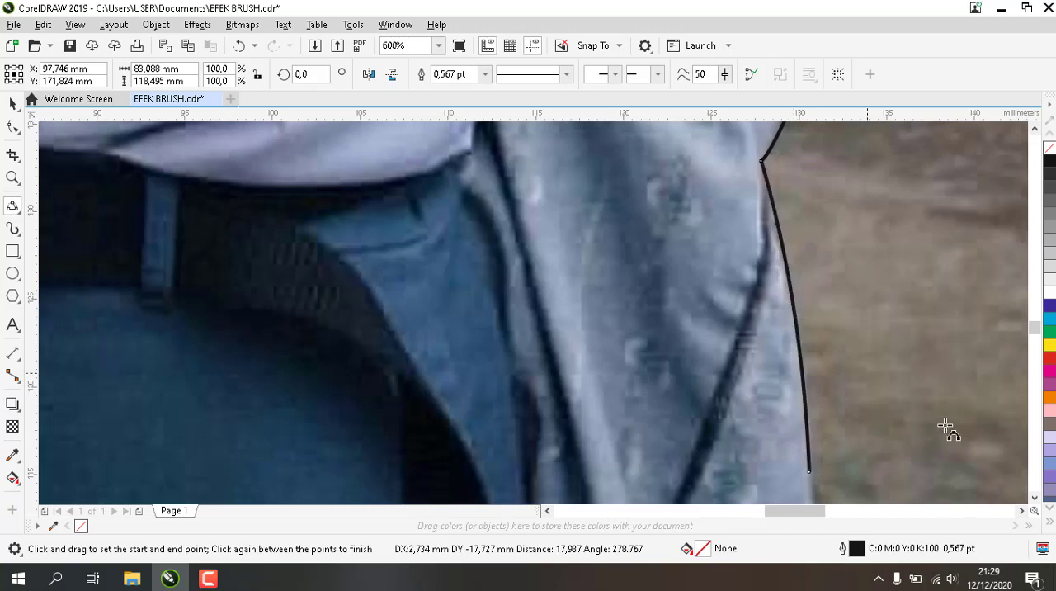
{"action": "scroll", "coordinate": [1039, 502], "scroll_direction": "down", "scroll_amount": 2}
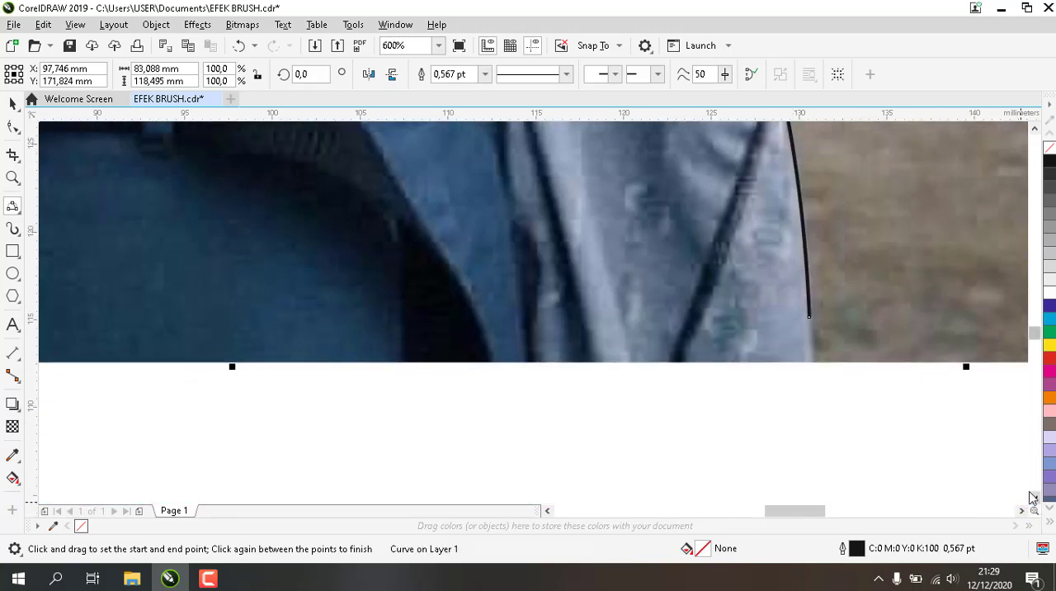
{"action": "left_click_drag", "start_coordinate": [812, 317], "coordinate": [814, 359]}
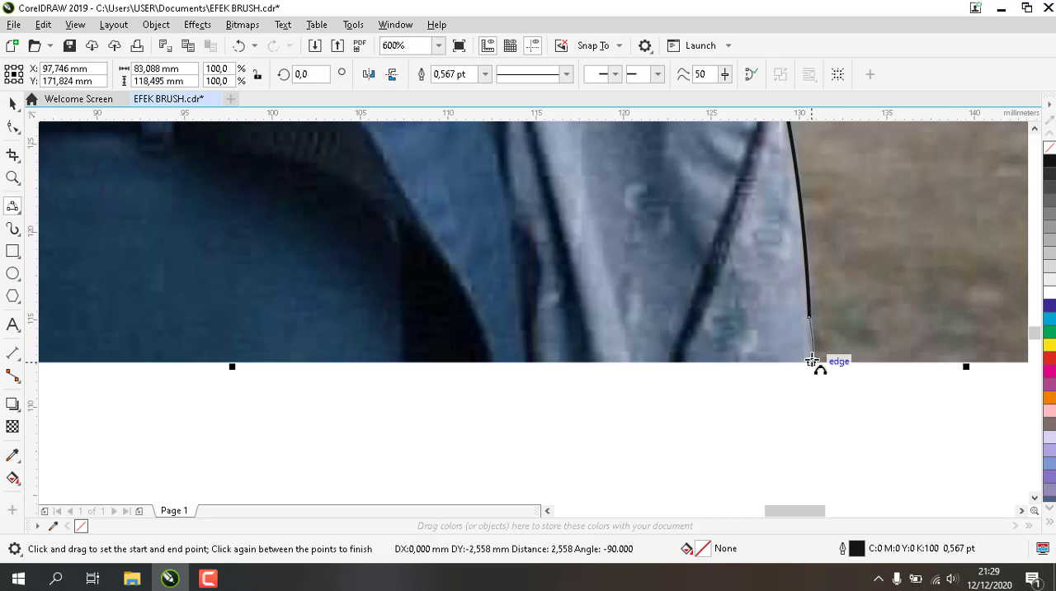
{"action": "left_click", "coordinate": [813, 361]}
Extend the outline from the jacket's lower end past the photo's lower corner and up outside the photo's side
{"action": "scroll", "coordinate": [833, 365], "scroll_direction": "down", "scroll_amount": 2}
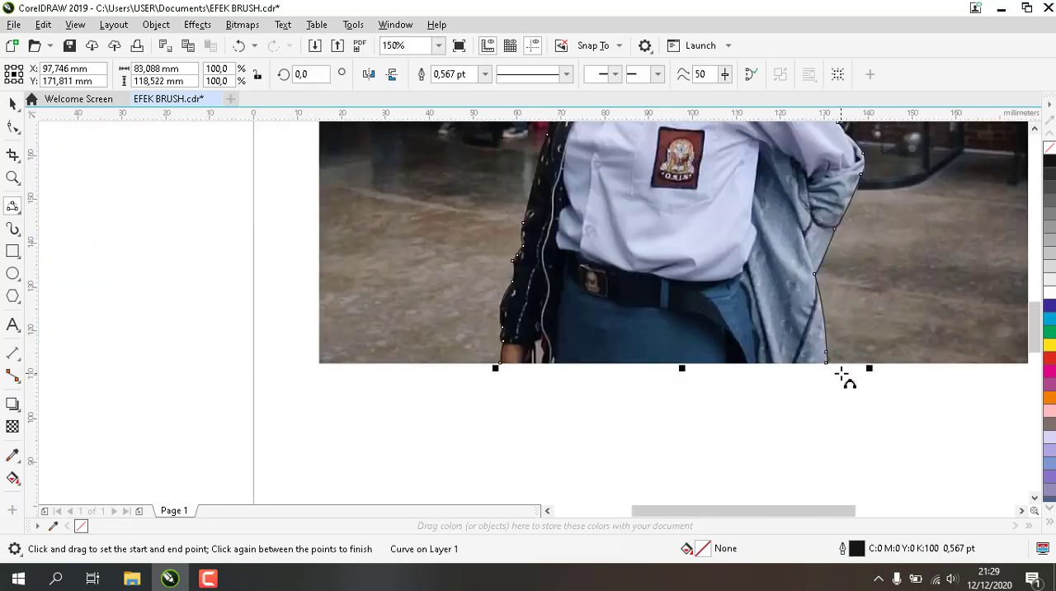
{"action": "left_click_drag", "start_coordinate": [827, 363], "coordinate": [931, 398]}
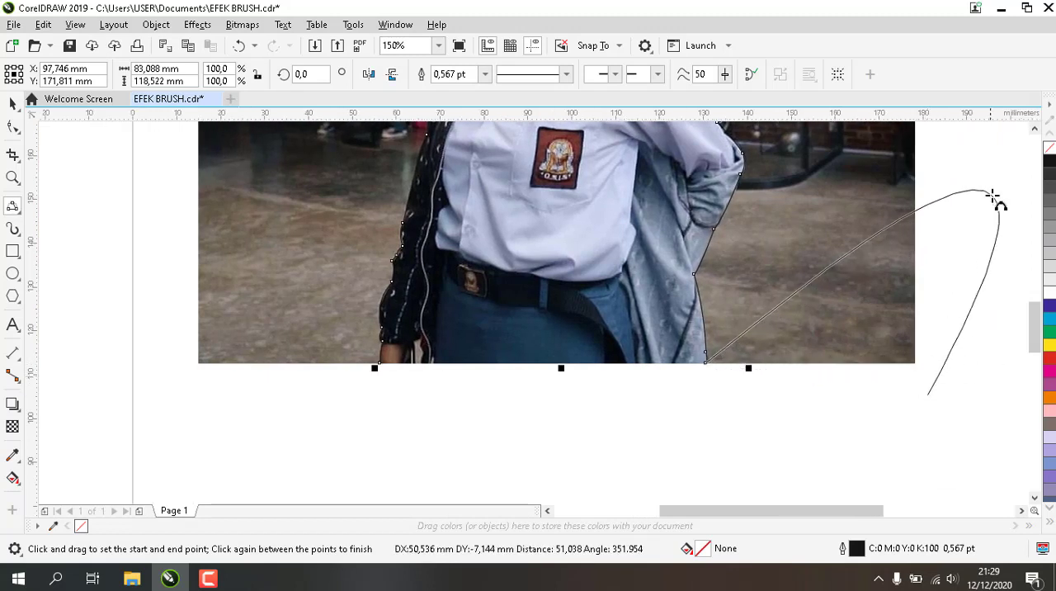
{"action": "left_click", "coordinate": [913, 395]}
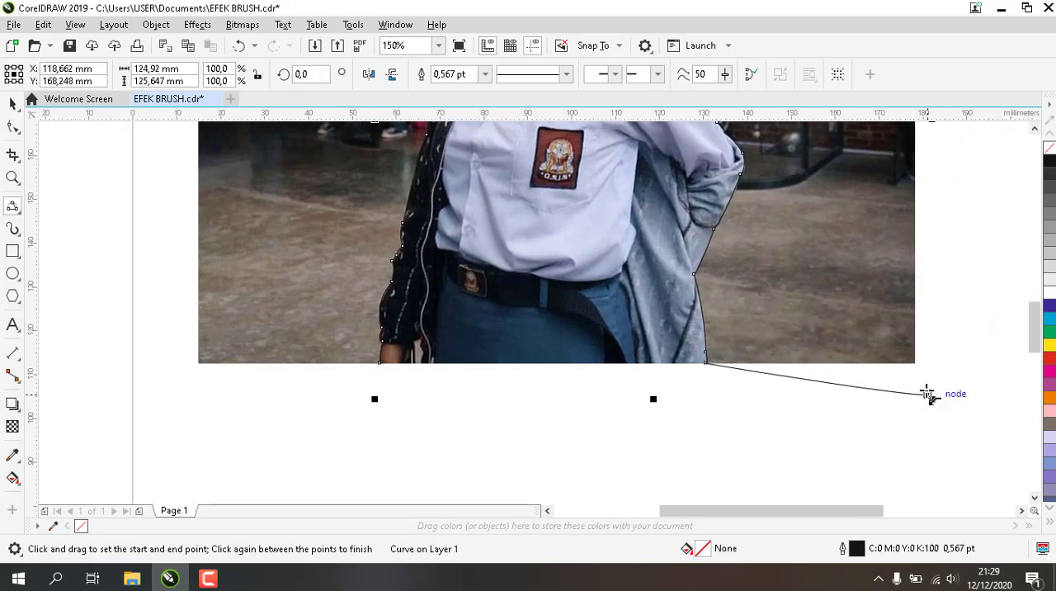
{"action": "left_click_drag", "start_coordinate": [927, 394], "coordinate": [992, 161]}
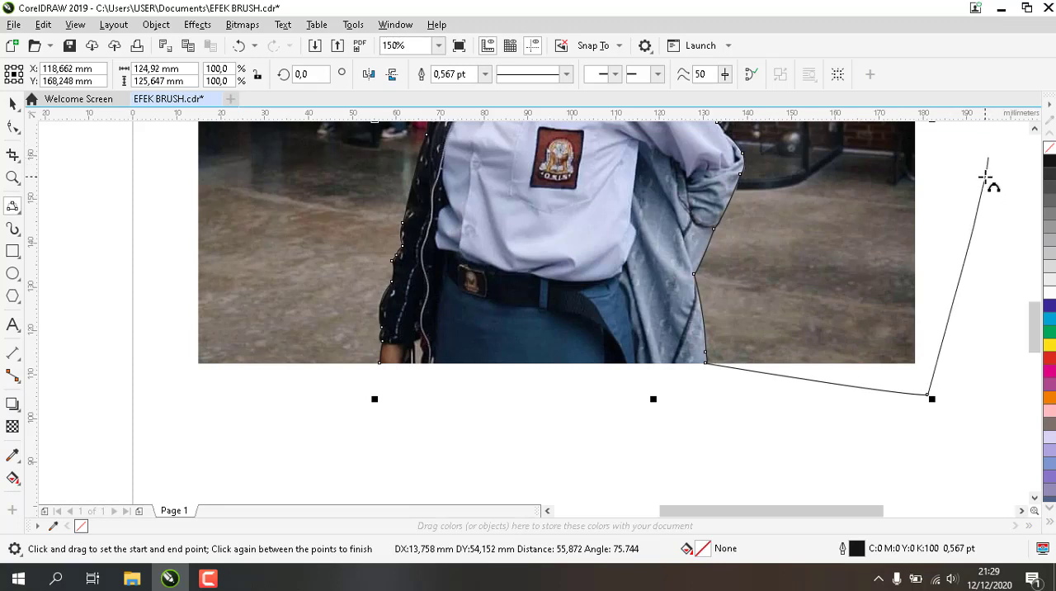
{"action": "left_click", "coordinate": [993, 170]}
{"action": "scroll", "coordinate": [994, 175], "scroll_direction": "down", "scroll_amount": 2}
{"action": "scroll", "coordinate": [994, 175], "scroll_direction": "down", "scroll_amount": 1}
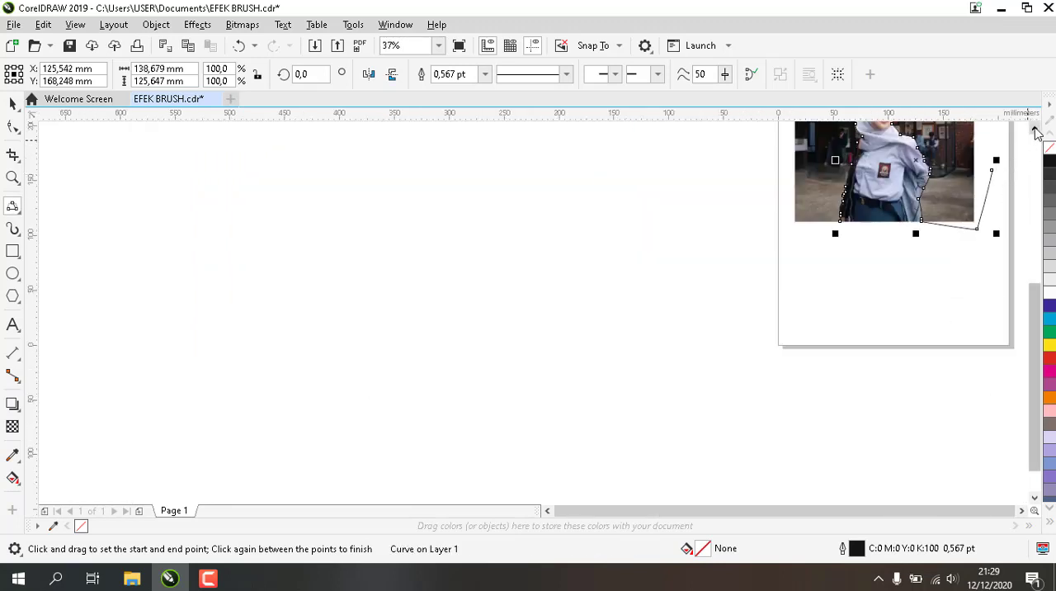
{"action": "left_click", "coordinate": [1035, 128]}
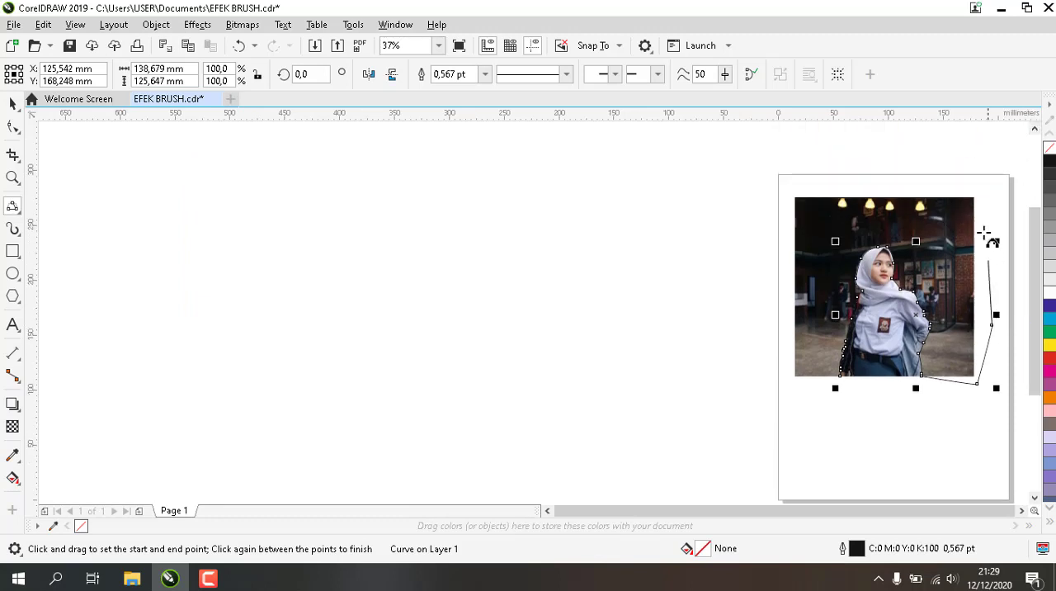
Carry the outline across above the photo and down outside its opposite side to below the lower edge
{"action": "left_click_drag", "start_coordinate": [983, 233], "coordinate": [766, 157]}
{"action": "left_click", "coordinate": [982, 162]}
{"action": "left_click_drag", "start_coordinate": [765, 247], "coordinate": [772, 401]}
Close the outline by connecting its last point to the start node at the hand on the photo's lower edge
{"action": "scroll", "coordinate": [837, 404], "scroll_direction": "up", "scroll_amount": 1}
{"action": "scroll", "coordinate": [837, 404], "scroll_direction": "up", "scroll_amount": 1}
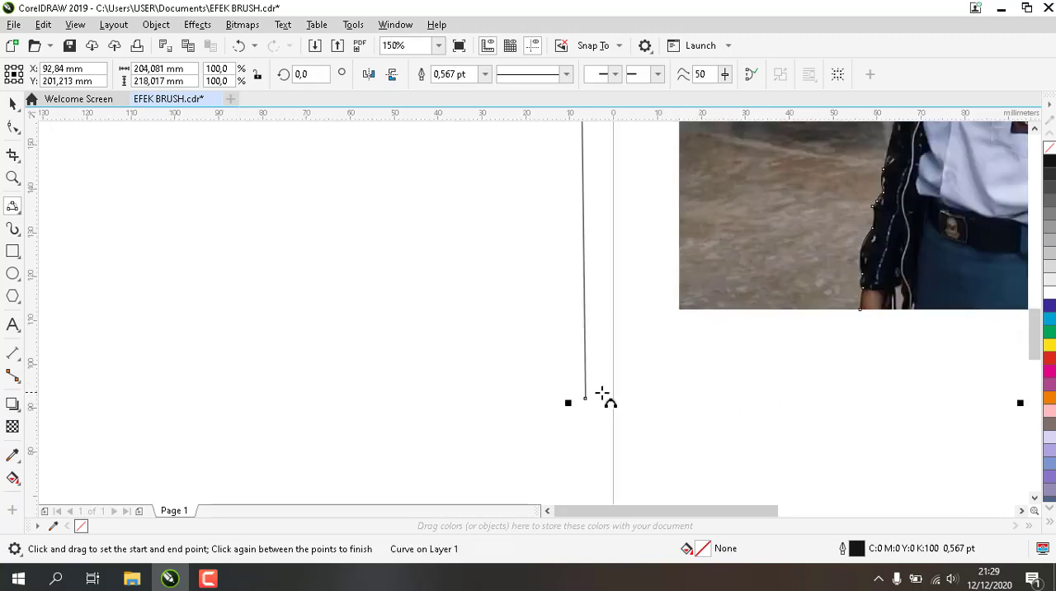
{"action": "left_click_drag", "start_coordinate": [584, 399], "coordinate": [862, 310]}
{"action": "scroll", "coordinate": [893, 326], "scroll_direction": "down", "scroll_amount": 2}
{"action": "left_click", "coordinate": [1021, 510]}
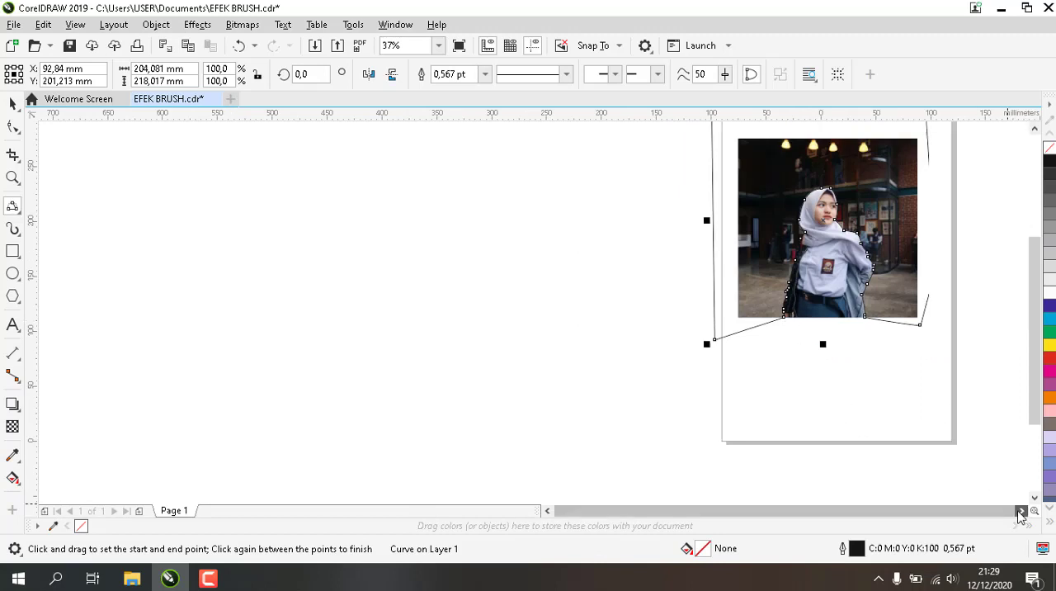
{"action": "left_click", "coordinate": [1020, 510]}
{"action": "left_click", "coordinate": [1034, 129]}
{"action": "left_click", "coordinate": [1034, 129]}
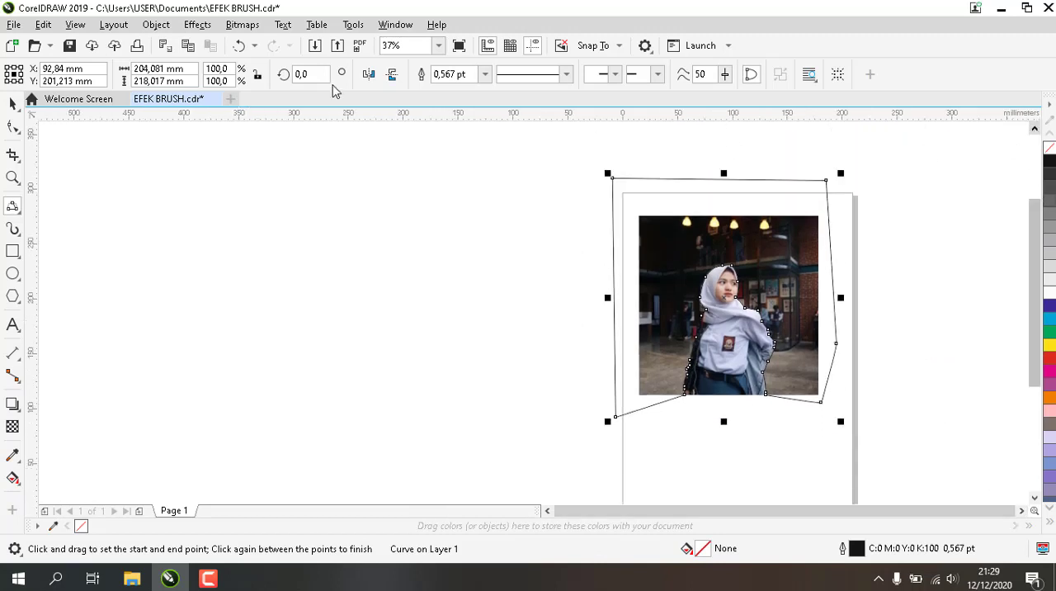
Try trimming the photo with the closed outline, and undo the trim
{"action": "key", "text": "space"}
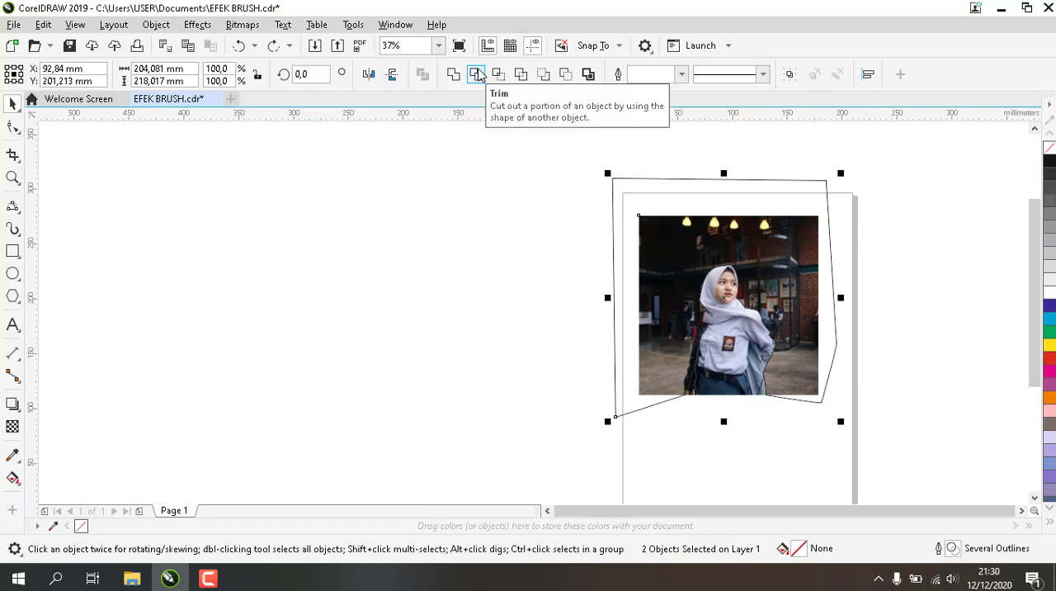
{"action": "left_click", "coordinate": [477, 75]}
{"action": "left_click", "coordinate": [873, 334]}
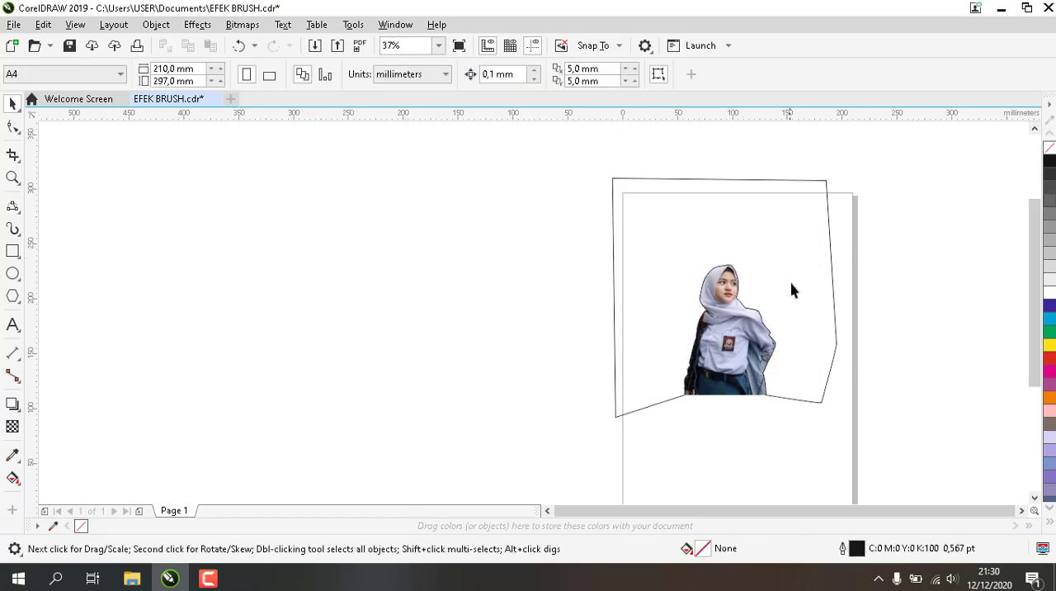
{"action": "left_click", "coordinate": [762, 292]}
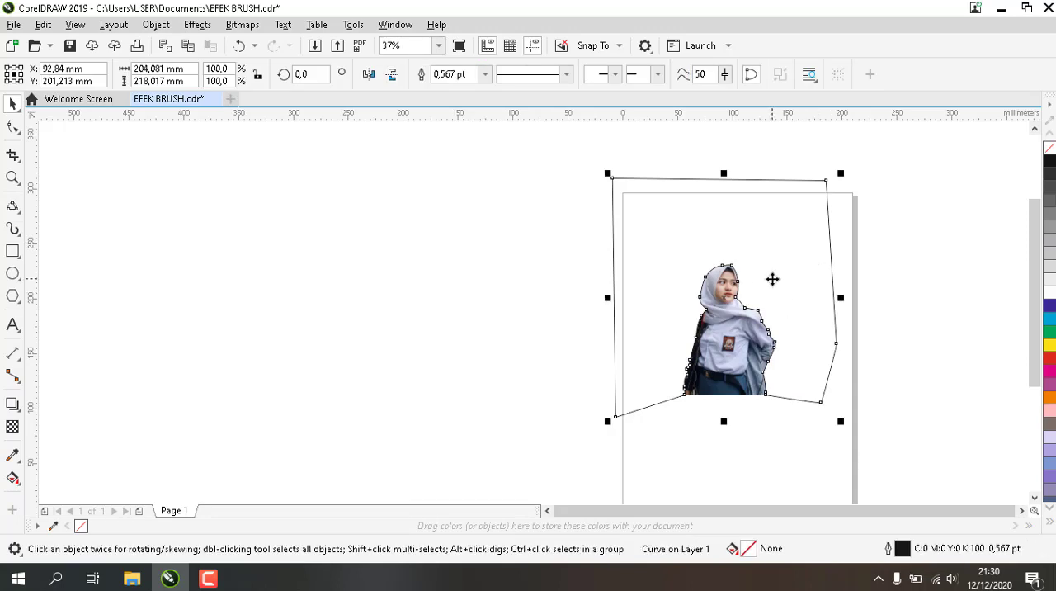
{"action": "key", "text": "ctrl+z"}
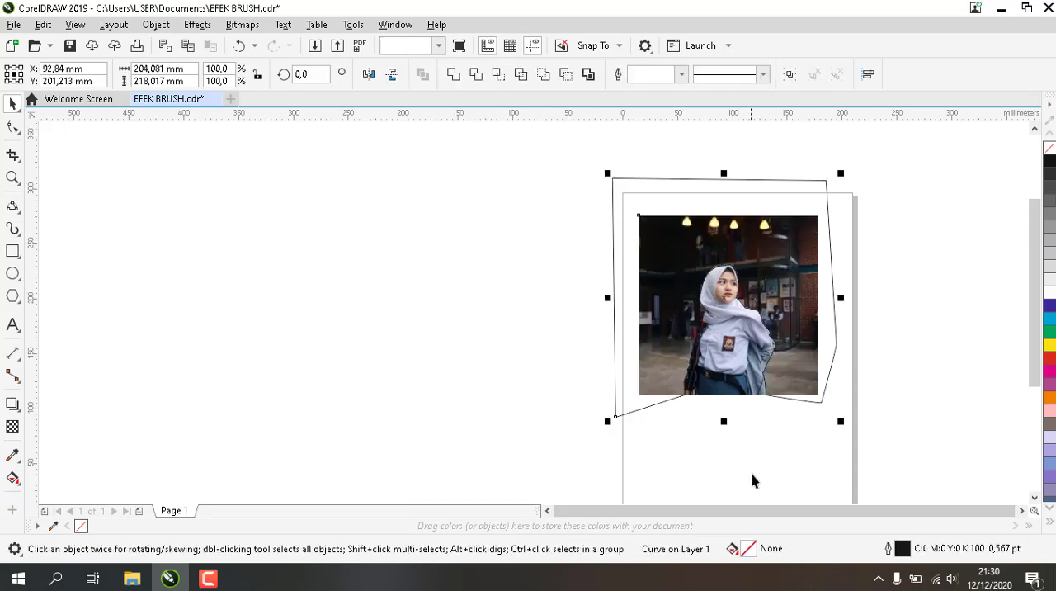
Try deleting the photo on its own, and undo the deletion
{"action": "left_click", "coordinate": [752, 473]}
{"action": "left_click", "coordinate": [679, 256]}
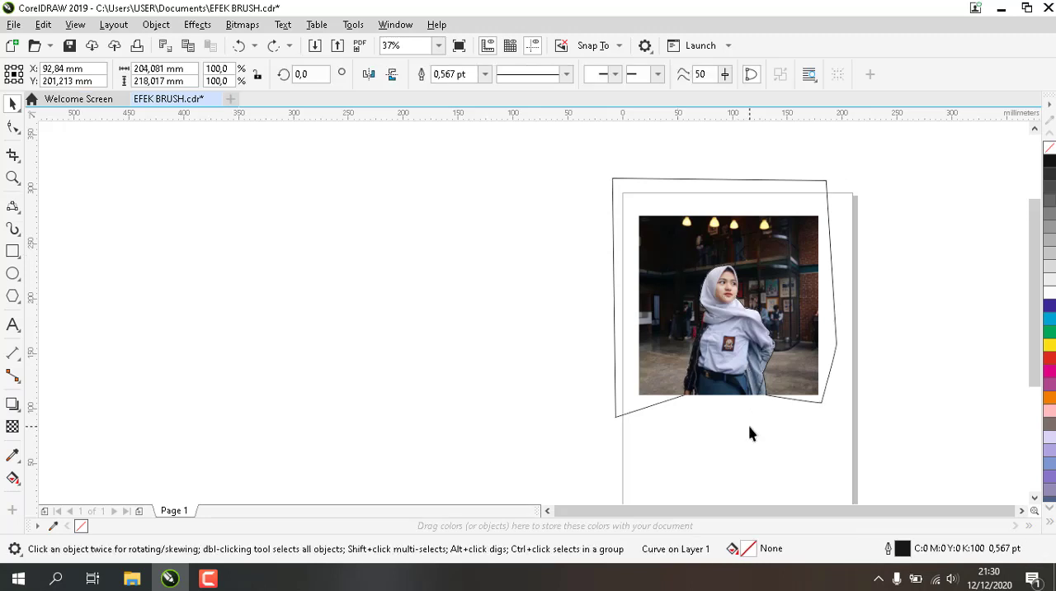
{"action": "left_click", "coordinate": [728, 373]}
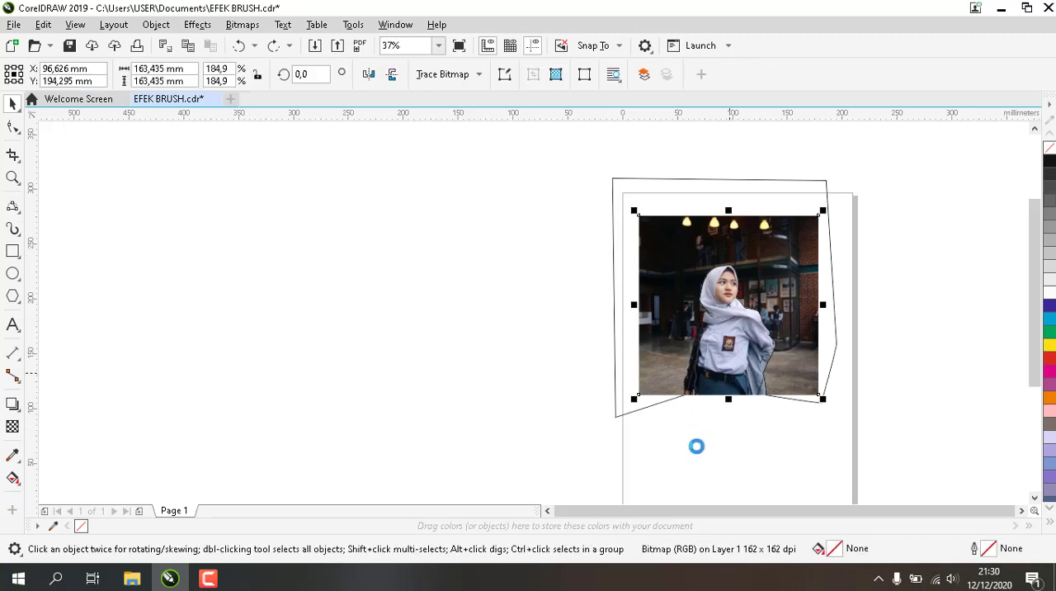
{"action": "key", "text": "Delete"}
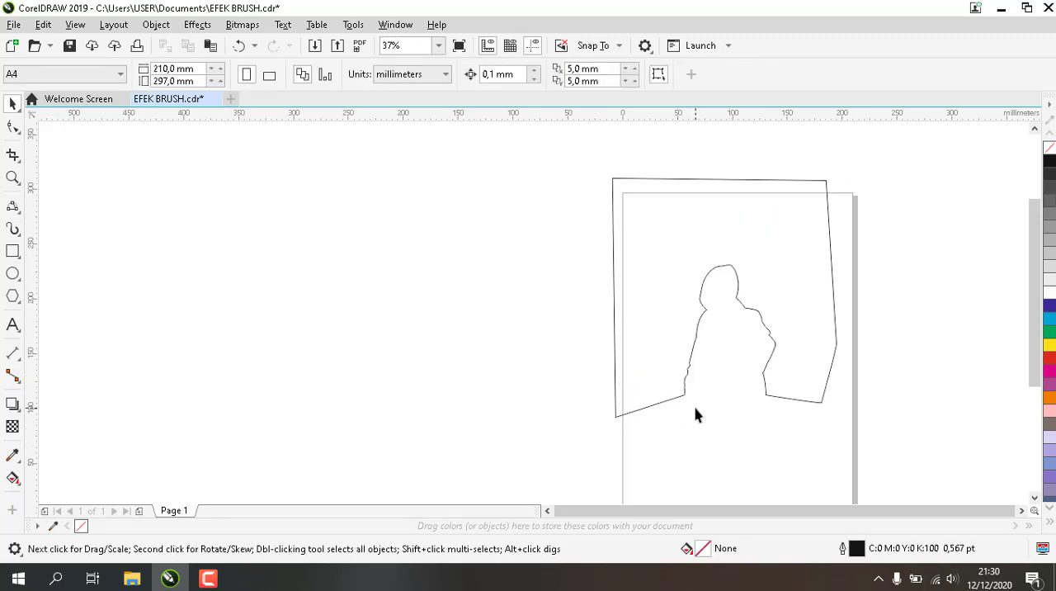
{"action": "key", "text": "ctrl+z"}
Trim the photo's background away with the closed outline and delete the outline, keeping only the cut-out woman
{"action": "left_click", "coordinate": [703, 427]}
{"action": "left_click", "coordinate": [645, 407]}
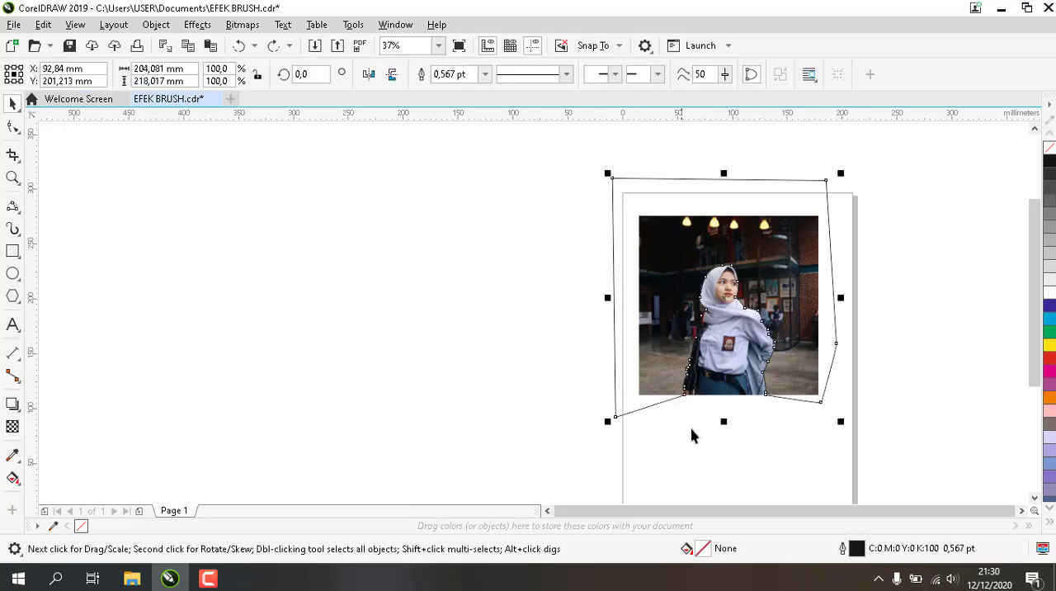
{"action": "left_click", "coordinate": [717, 383], "text": "shift"}
{"action": "left_click", "coordinate": [477, 74]}
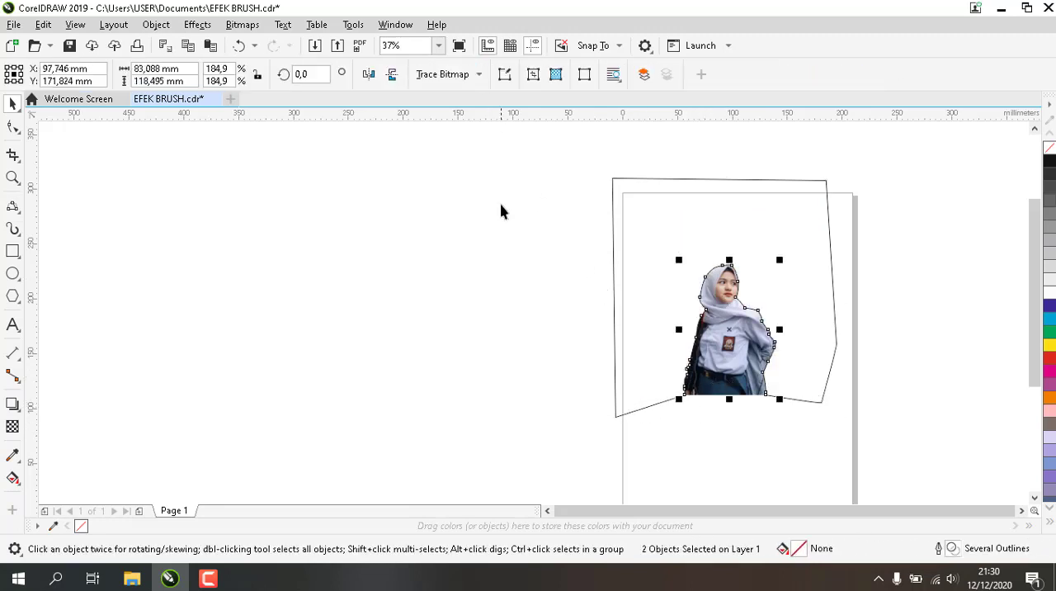
{"action": "left_click", "coordinate": [836, 259]}
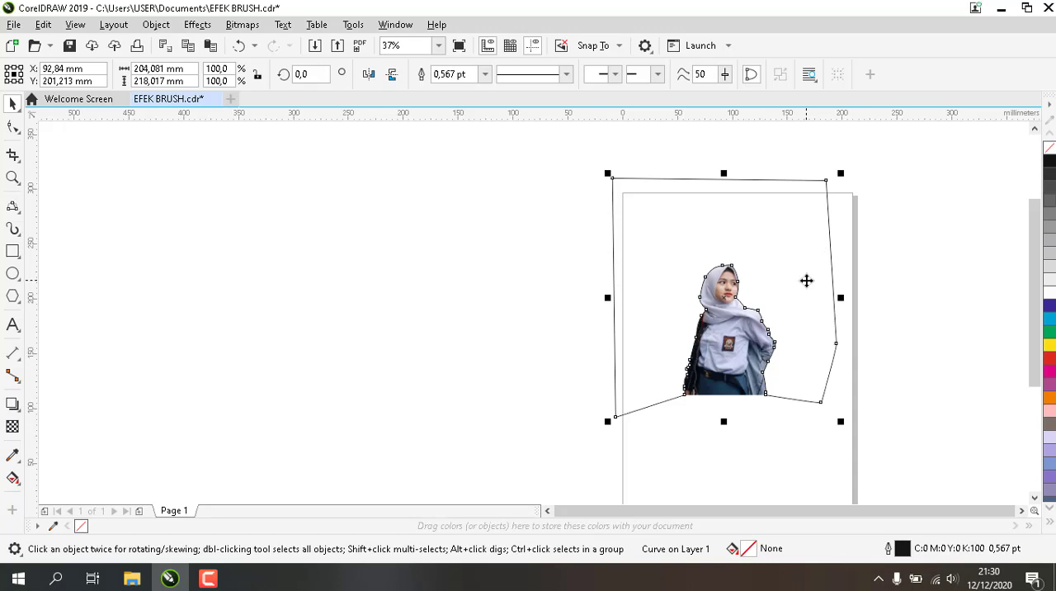
{"action": "key", "text": "Delete"}
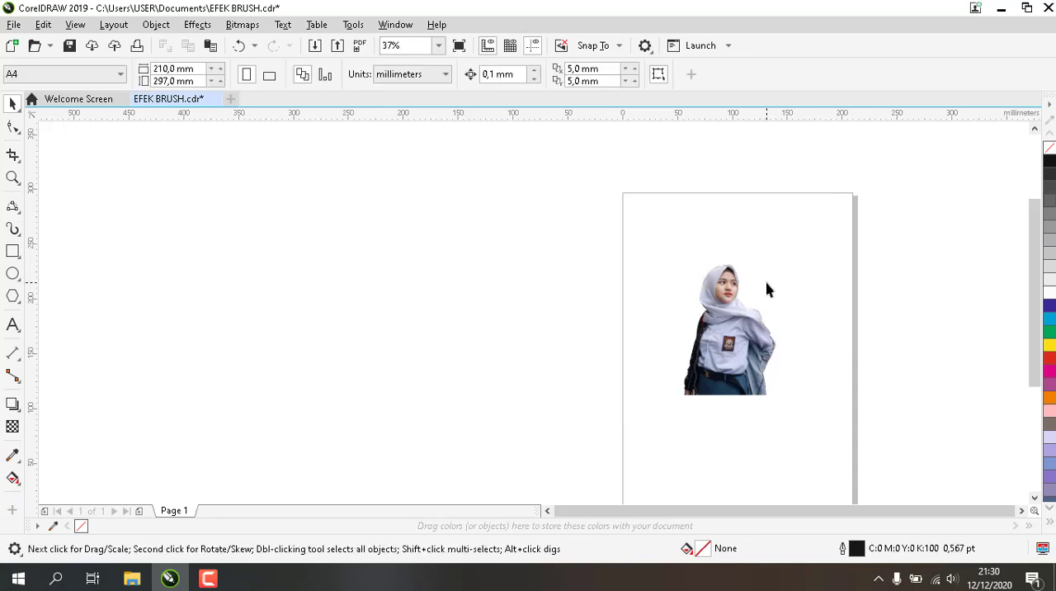
Paste the full original photo back at its original position, behind the cut-out woman
{"action": "key", "text": "ctrl+v"}
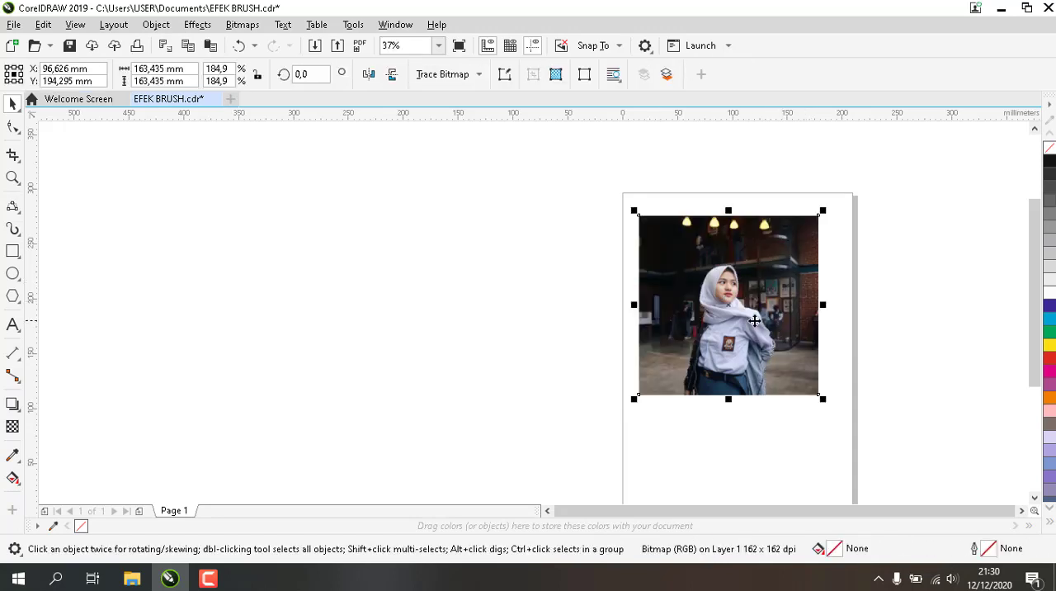
{"action": "scroll", "coordinate": [754, 320], "scroll_direction": "up", "scroll_amount": 3}
{"action": "left_click_drag", "start_coordinate": [711, 353], "coordinate": [561, 350]}
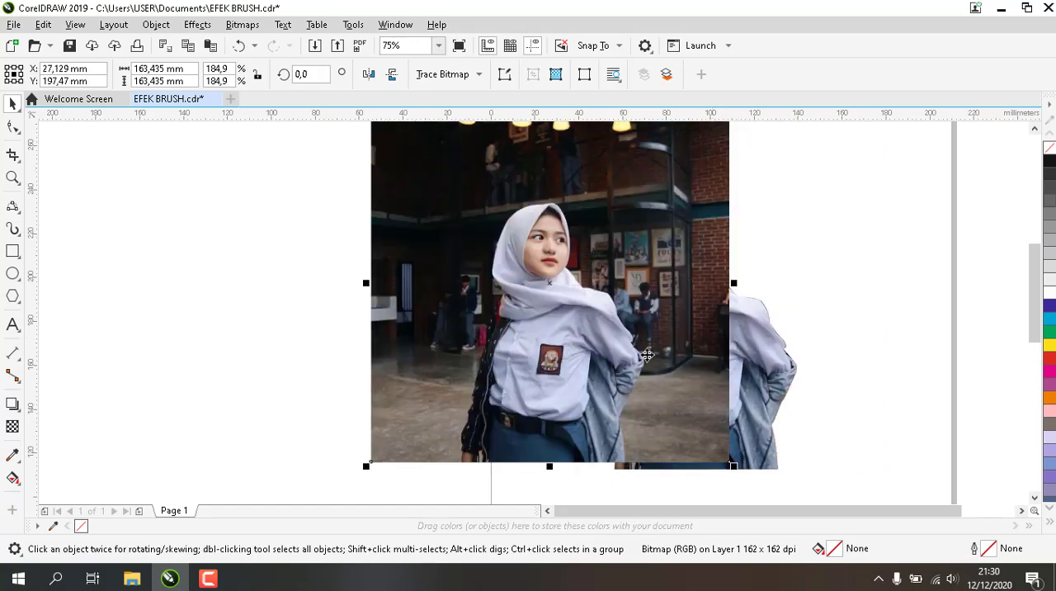
{"action": "key", "text": "ctrl+z"}
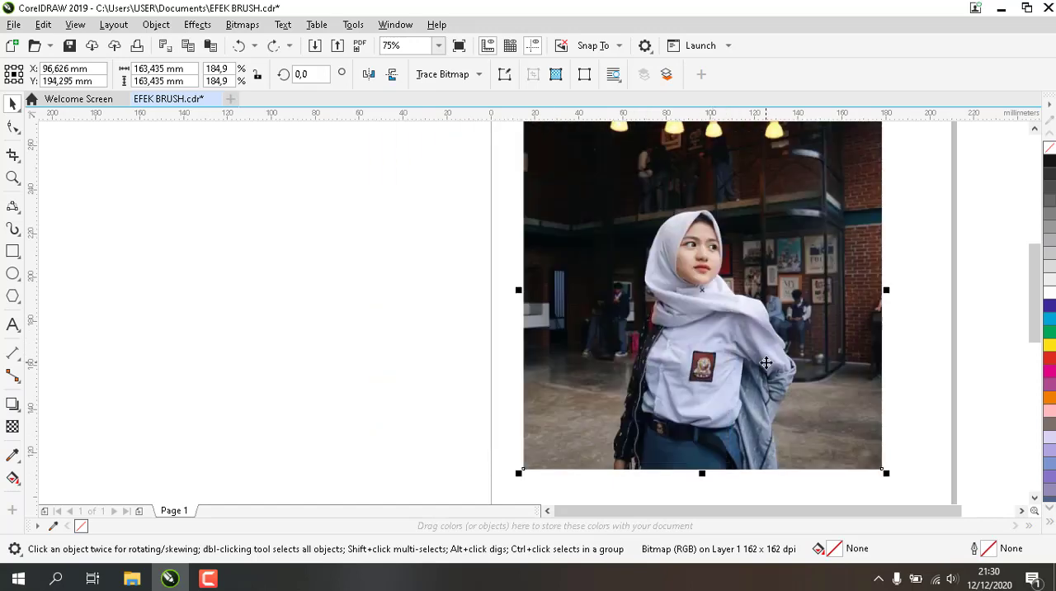
{"action": "left_click", "coordinate": [970, 306]}
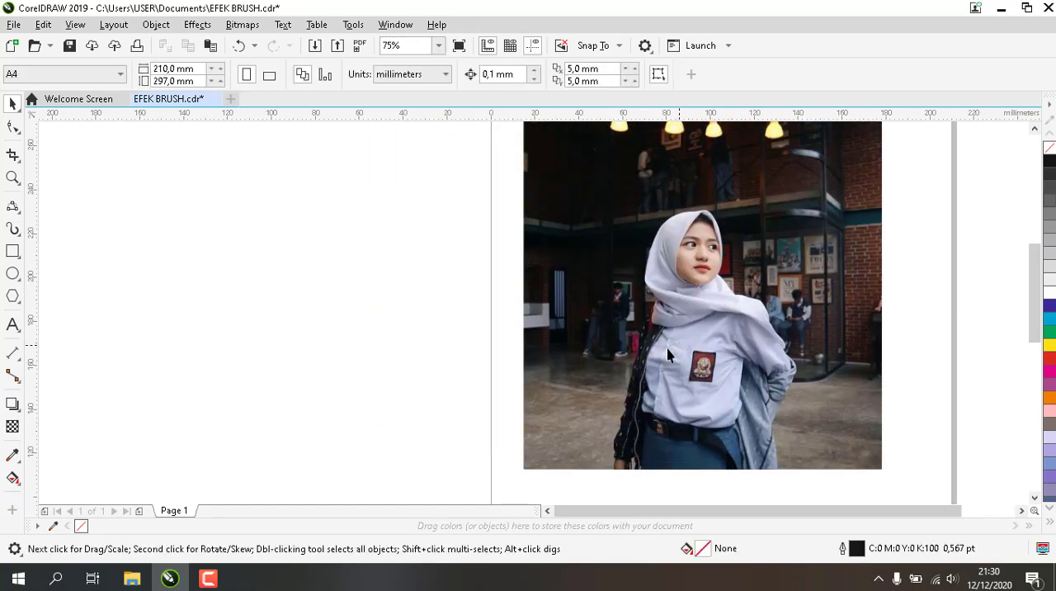
{"action": "left_click_drag", "start_coordinate": [667, 348], "coordinate": [614, 347]}
{"action": "key", "text": "ctrl+z"}
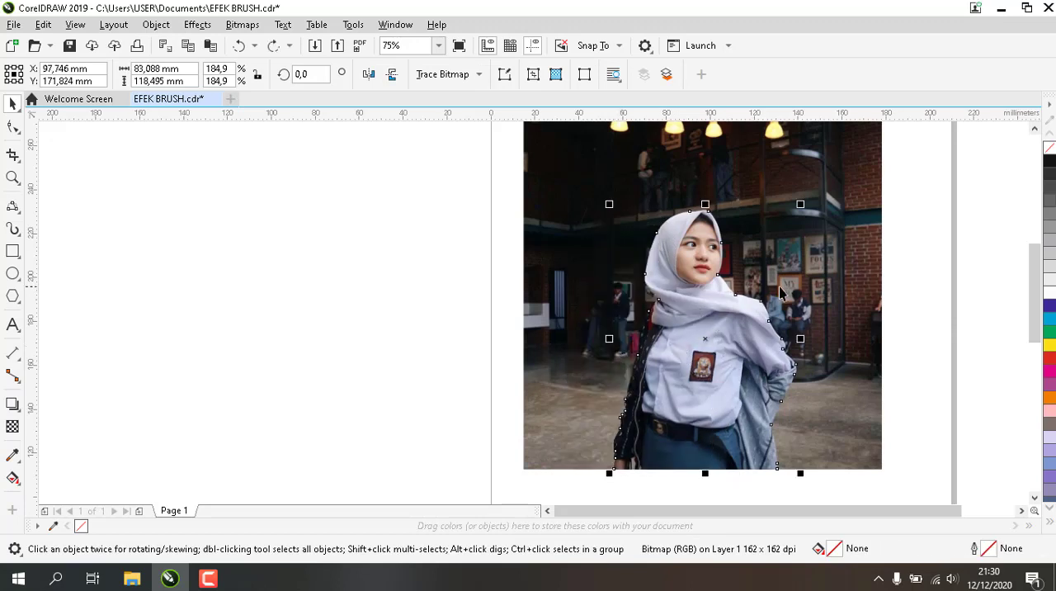
{"action": "left_click", "coordinate": [906, 307]}
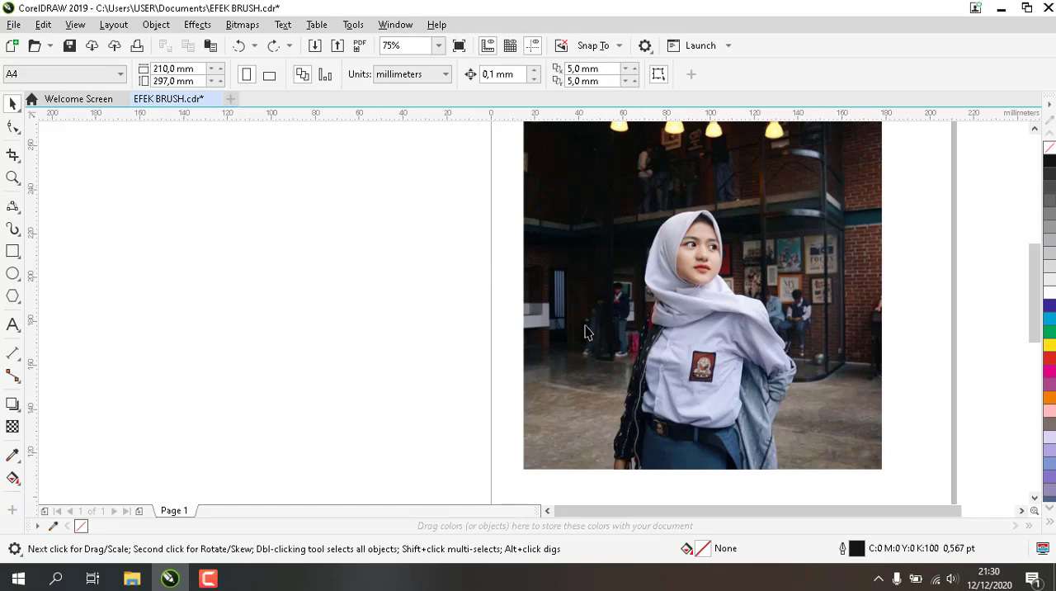
Import the EFEK BRUSH file from the Documents folder into the drawing, placing its black splatter artwork beside the page
{"action": "scroll", "coordinate": [725, 280], "scroll_direction": "down", "scroll_amount": 2}
{"action": "scroll", "coordinate": [744, 229], "scroll_direction": "up", "scroll_amount": 2}
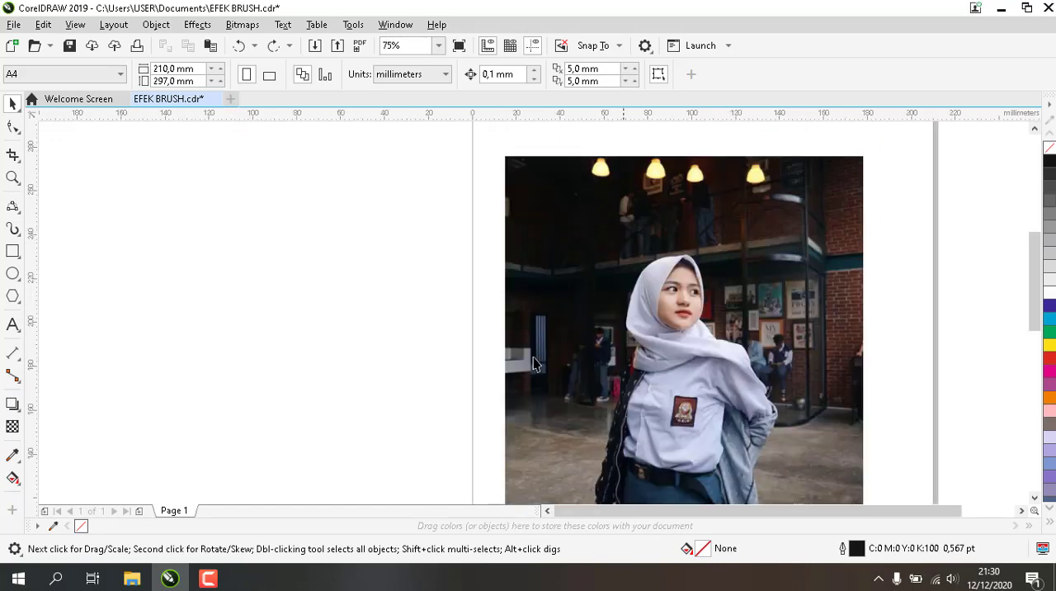
{"action": "scroll", "coordinate": [640, 388], "scroll_direction": "down", "scroll_amount": 1}
{"action": "left_click", "coordinate": [133, 578]}
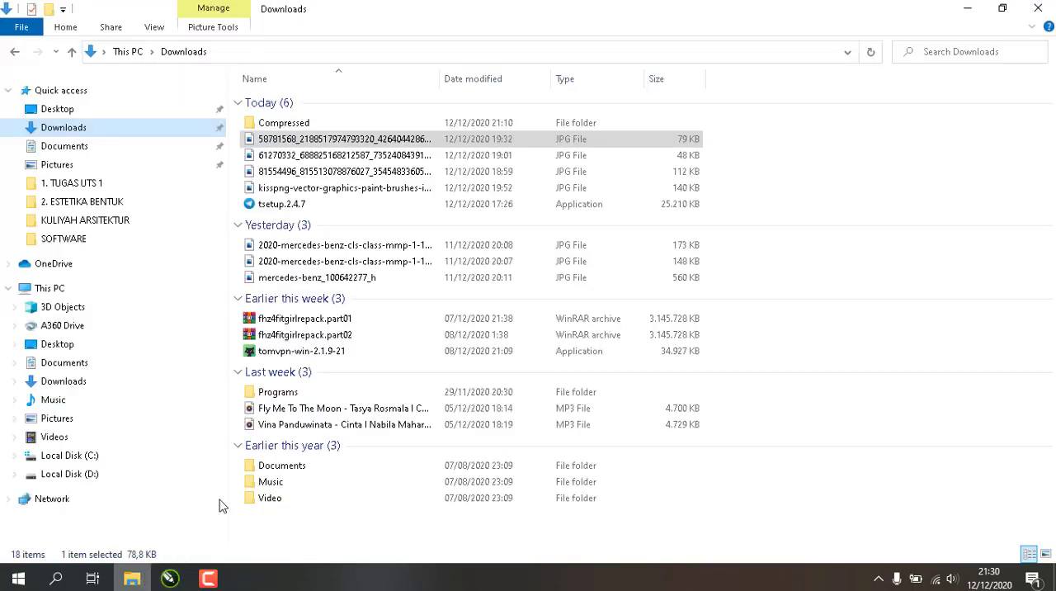
{"action": "left_click", "coordinate": [60, 364]}
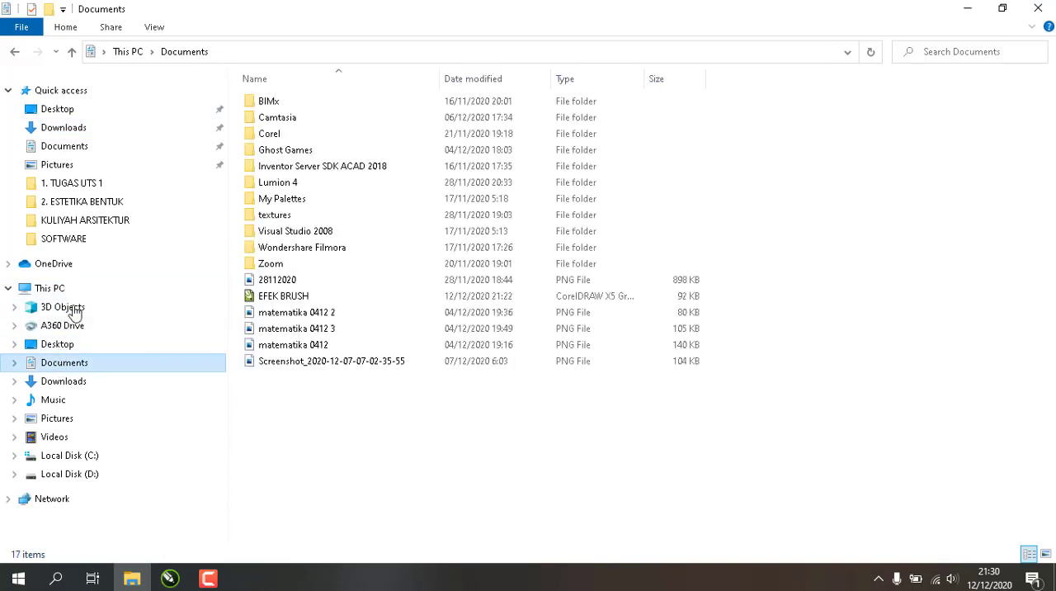
{"action": "mouse_move", "coordinate": [281, 300]}
{"action": "left_mouse_down"}
{"action": "mouse_move", "coordinate": [297, 299]}
{"action": "mouse_move", "coordinate": [207, 467]}
{"action": "mouse_move", "coordinate": [168, 582]}
{"action": "mouse_move", "coordinate": [499, 289]}
{"action": "mouse_move", "coordinate": [421, 288]}
{"action": "left_mouse_up"}
{"action": "left_click", "coordinate": [431, 195]}
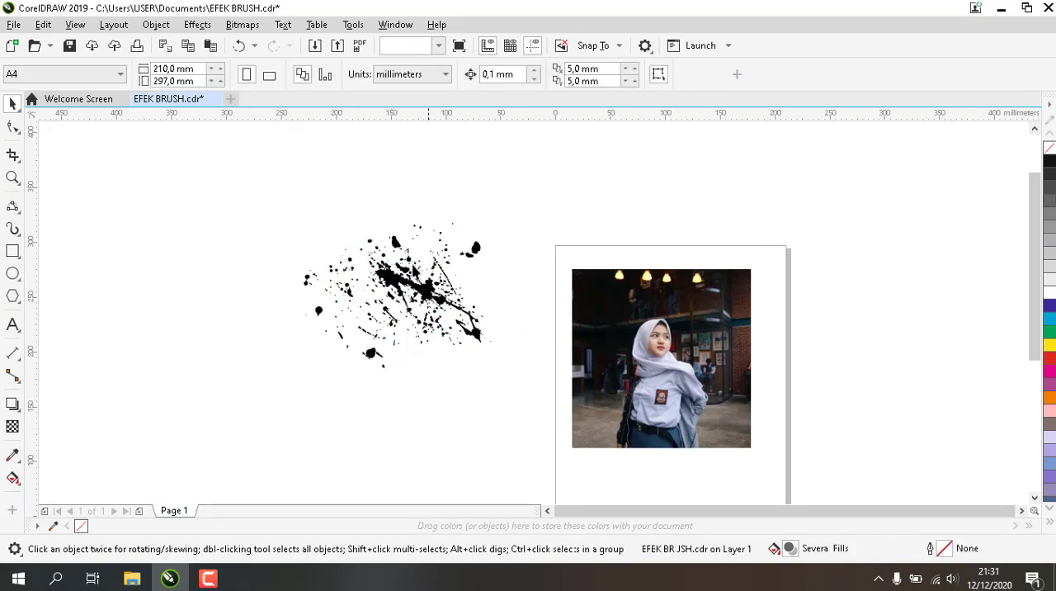
Ungroup the splatter artwork and move its large central stroke away to the left of the smaller splatters
{"action": "left_click", "coordinate": [436, 290]}
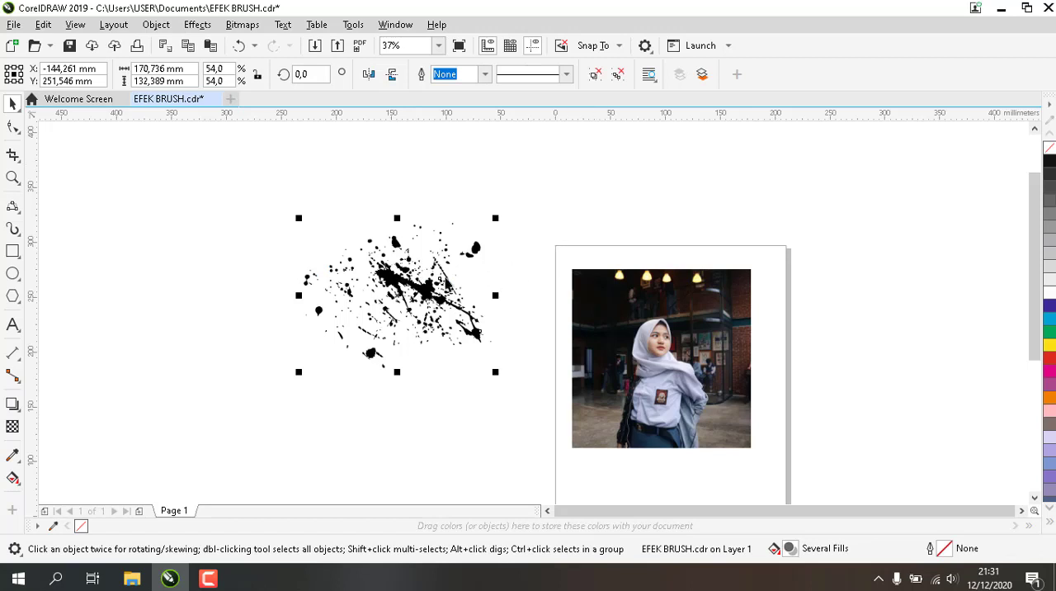
{"action": "left_click", "coordinate": [596, 77]}
{"action": "left_click", "coordinate": [566, 250]}
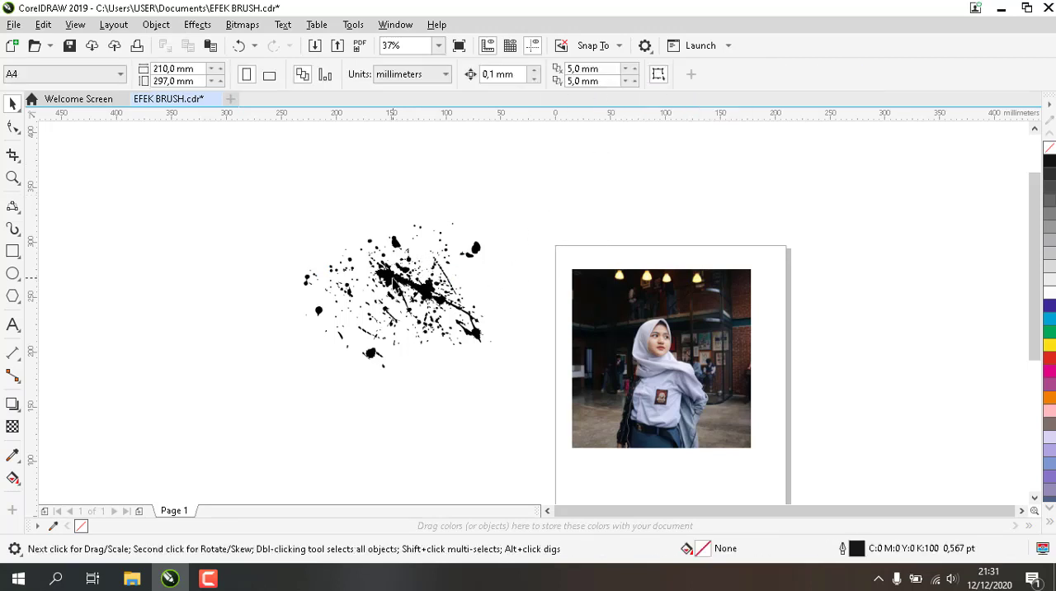
{"action": "left_click_drag", "start_coordinate": [393, 285], "coordinate": [181, 301]}
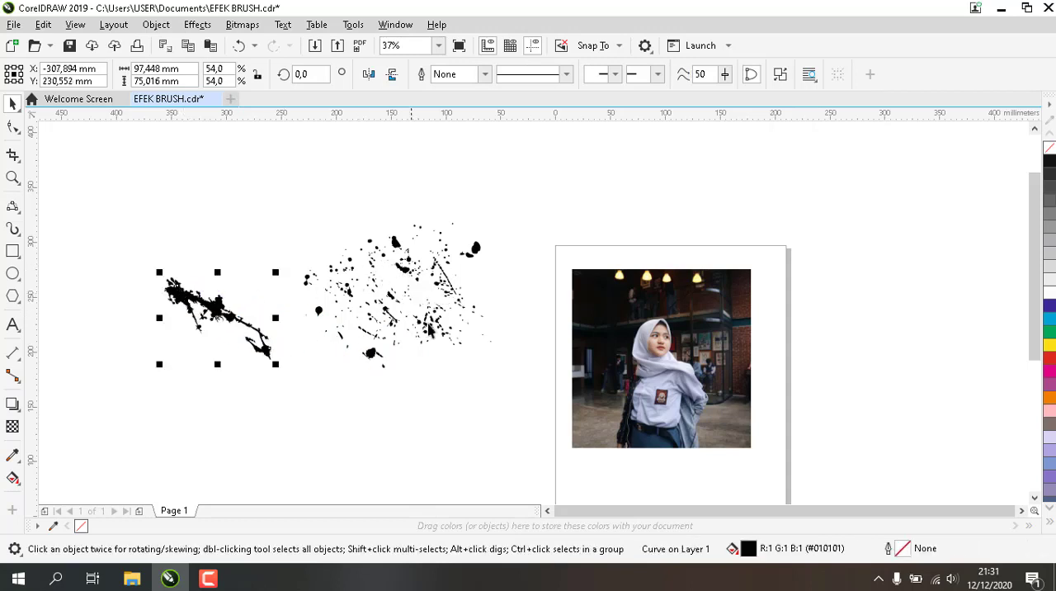
Group the small splatter dots in the artwork's lower-right part and move the group away from the other splatters
{"action": "scroll", "coordinate": [453, 330], "scroll_direction": "up", "scroll_amount": 2}
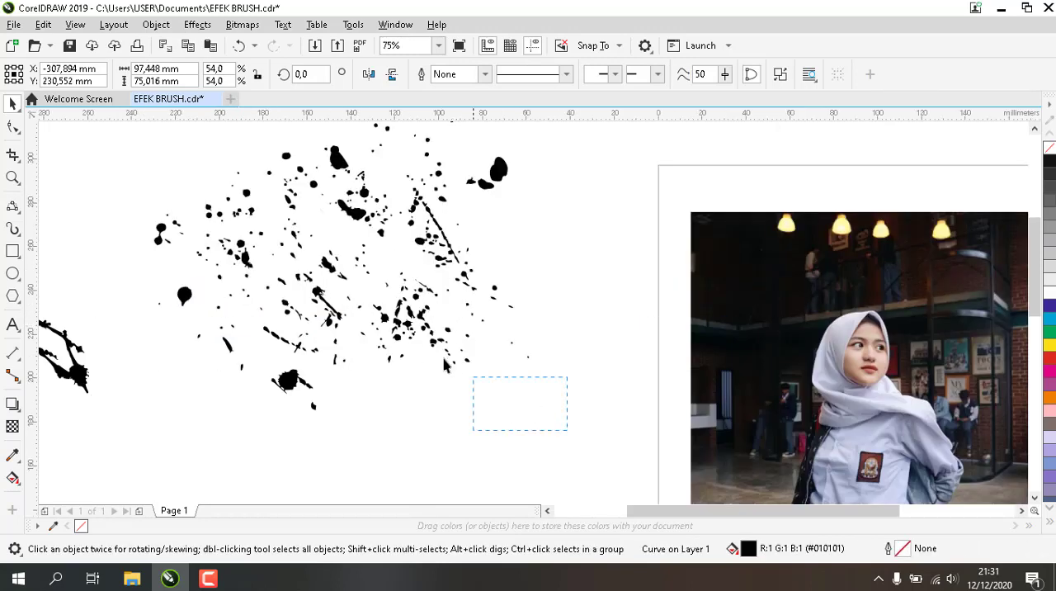
{"action": "left_click_drag", "start_coordinate": [370, 277], "coordinate": [350, 254]}
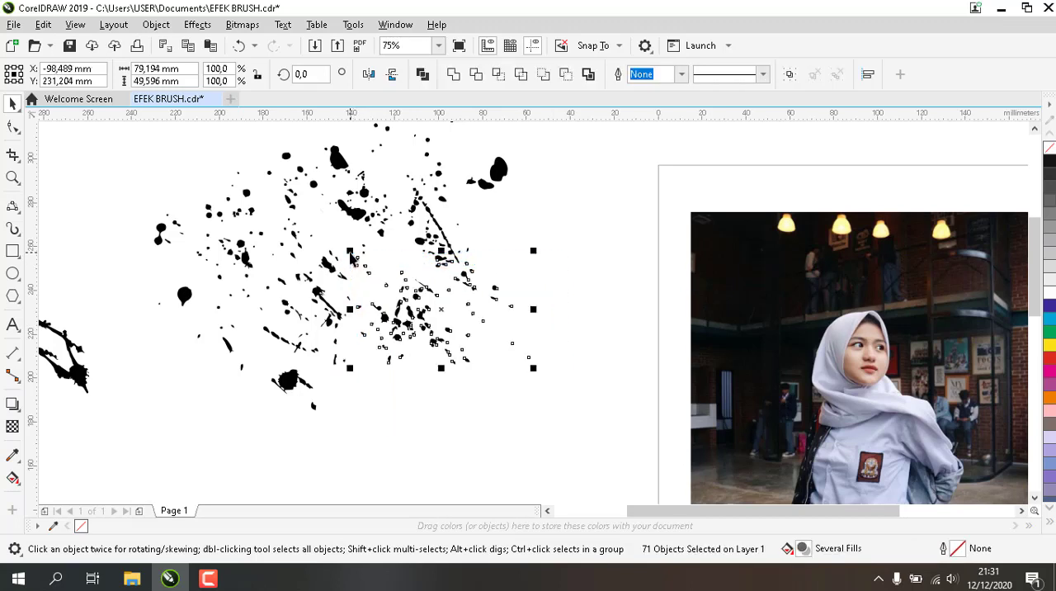
{"action": "left_click", "coordinate": [786, 75]}
{"action": "left_click_drag", "start_coordinate": [449, 312], "coordinate": [561, 372]}
Move the dot group onto the woman's lower jacket and scale it to 76.8%, overlapping her belt and jacket edge
{"action": "scroll", "coordinate": [541, 384], "scroll_direction": "down", "scroll_amount": 2}
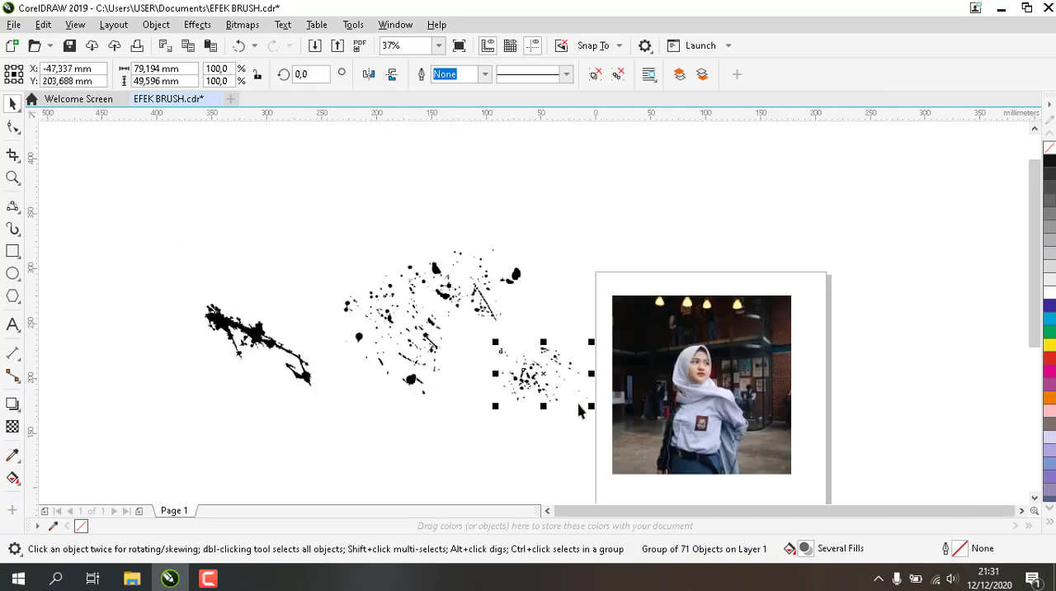
{"action": "left_click_drag", "start_coordinate": [532, 373], "coordinate": [741, 463]}
{"action": "scroll", "coordinate": [740, 483], "scroll_direction": "up", "scroll_amount": 2}
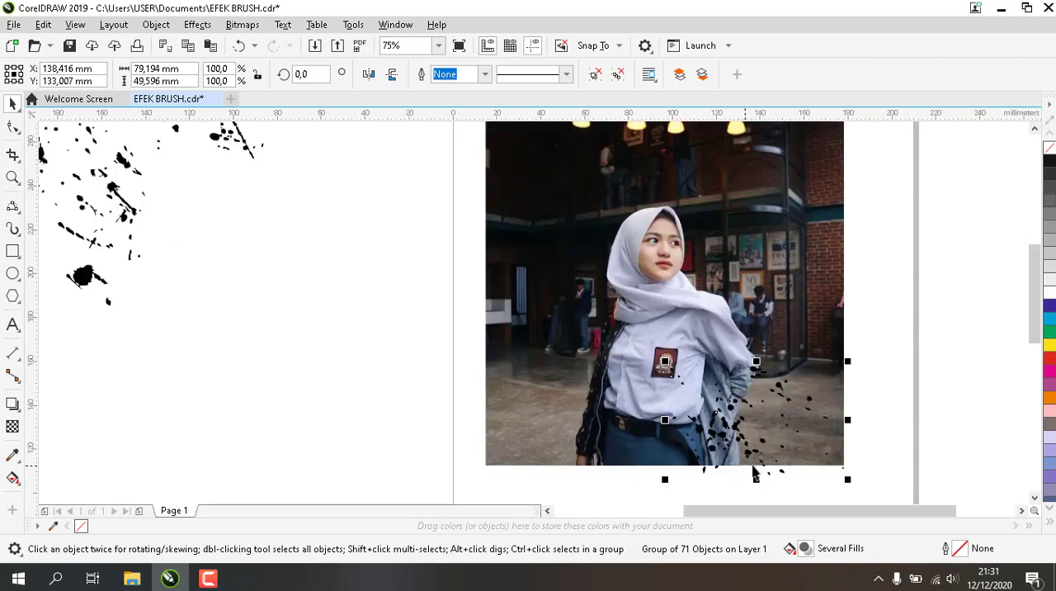
{"action": "left_click_drag", "start_coordinate": [842, 476], "coordinate": [782, 469]}
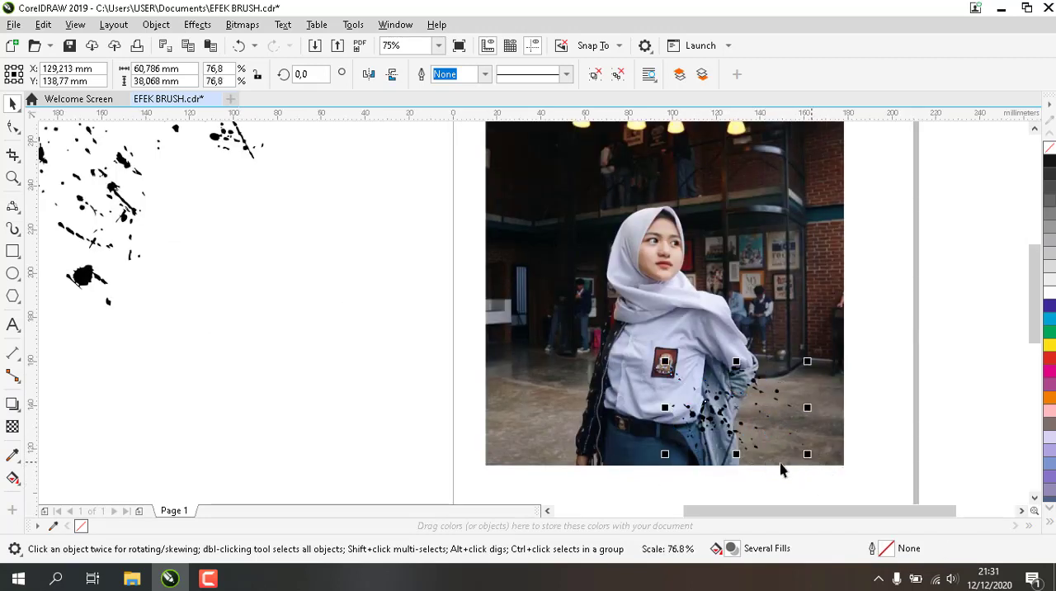
{"action": "left_click_drag", "start_coordinate": [730, 408], "coordinate": [715, 436]}
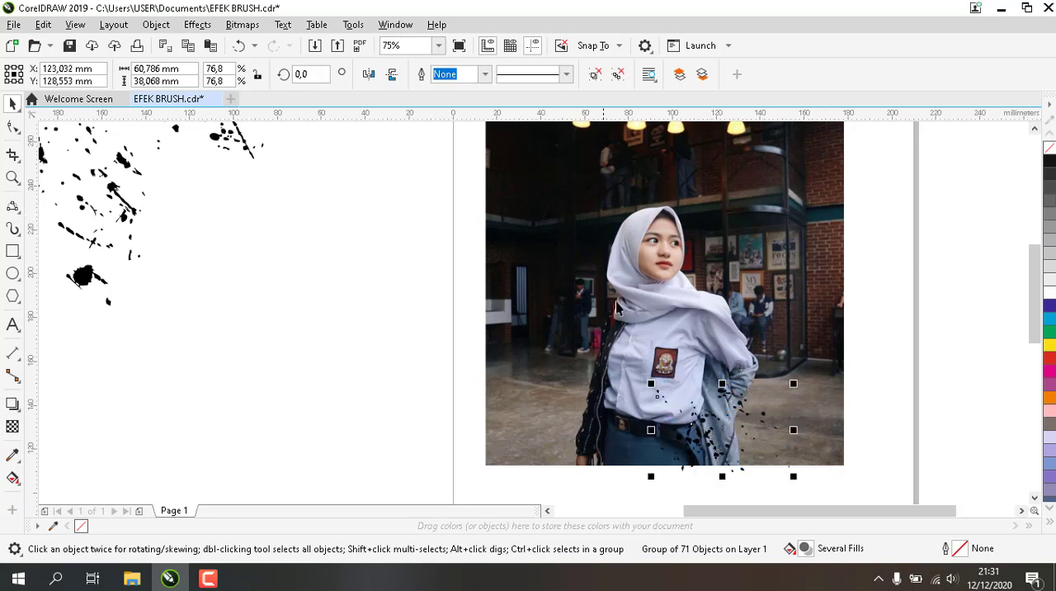
Intersect the dot group with the cut-out woman, move the black dots below the photo, and shift the jacket fragments slightly right
{"action": "left_click", "coordinate": [641, 317], "text": "shift"}
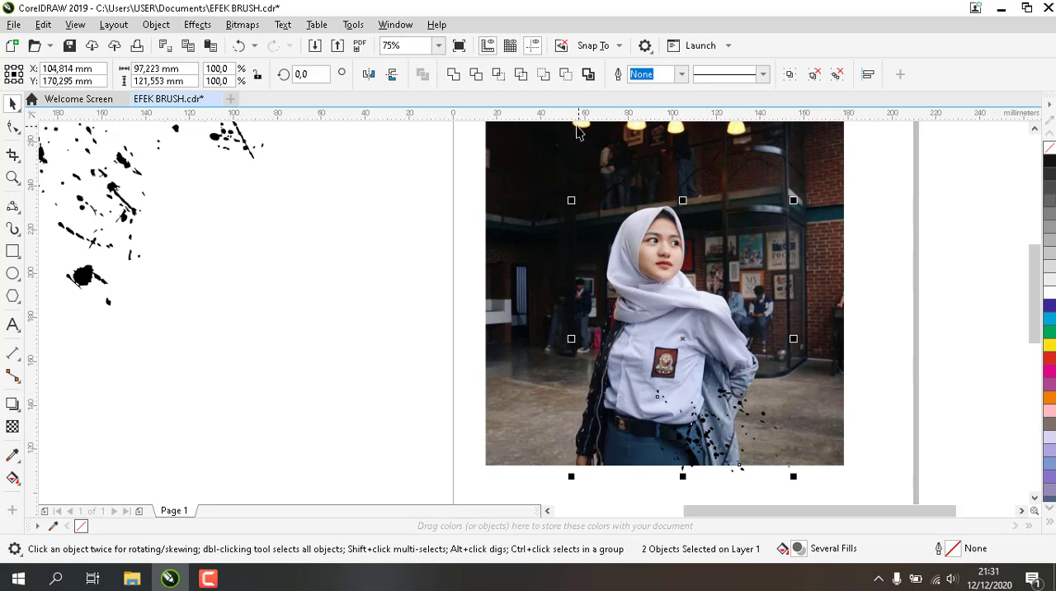
{"action": "left_click", "coordinate": [499, 76]}
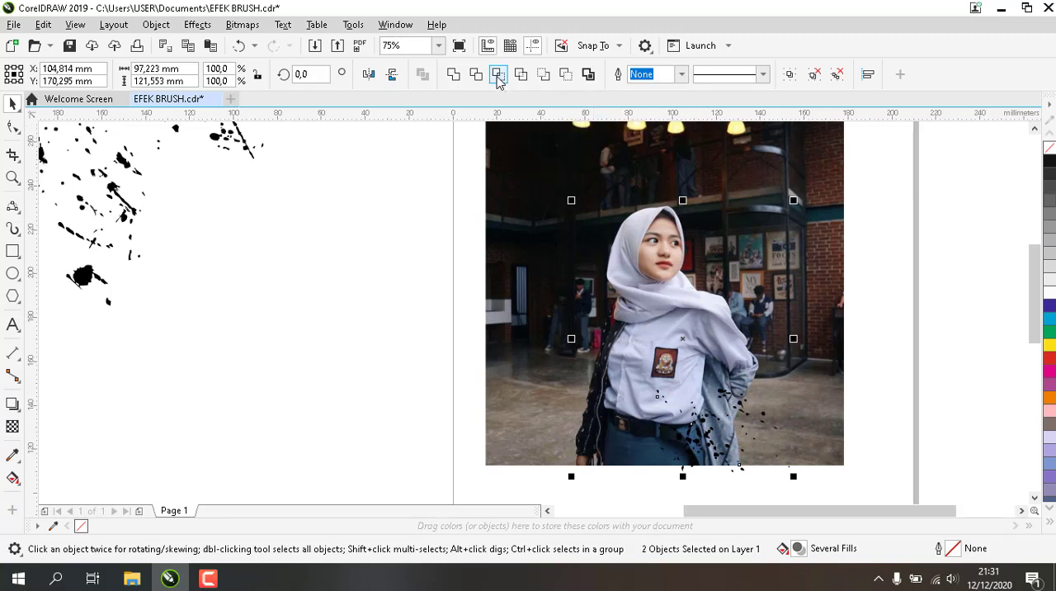
{"action": "left_click", "coordinate": [510, 476]}
{"action": "left_click_drag", "start_coordinate": [705, 437], "coordinate": [632, 476]}
{"action": "left_click_drag", "start_coordinate": [708, 444], "coordinate": [730, 431]}
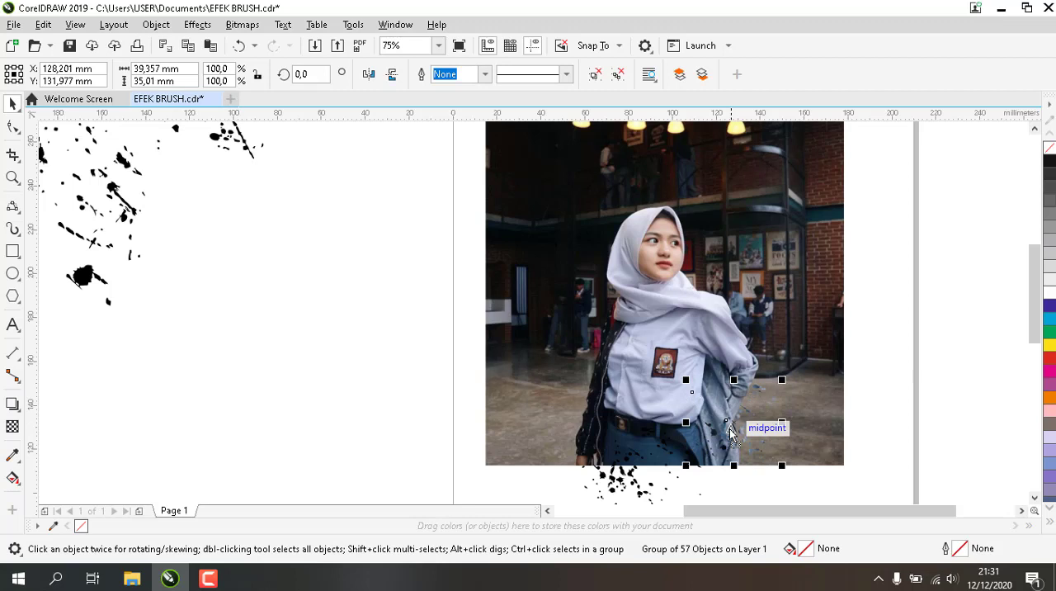
{"action": "left_click", "coordinate": [740, 489]}
Place the black dots over the shirt, intersect them with the cut-out woman, and shift the resulting fragments right past her elbow
{"action": "left_click_drag", "start_coordinate": [635, 483], "coordinate": [691, 399]}
{"action": "left_click", "coordinate": [649, 267], "text": "shift"}
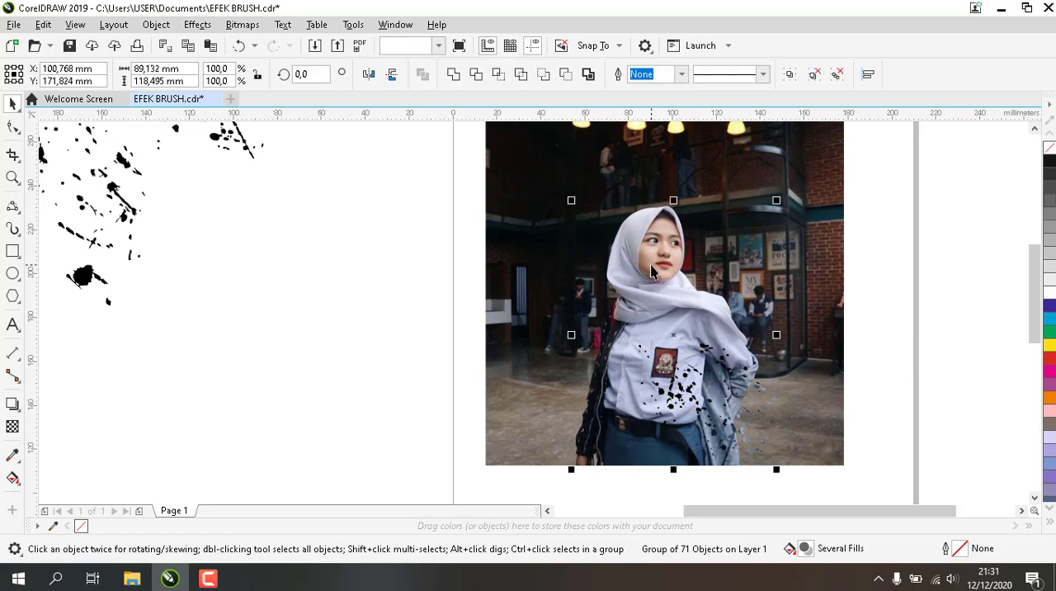
{"action": "left_click", "coordinate": [504, 78]}
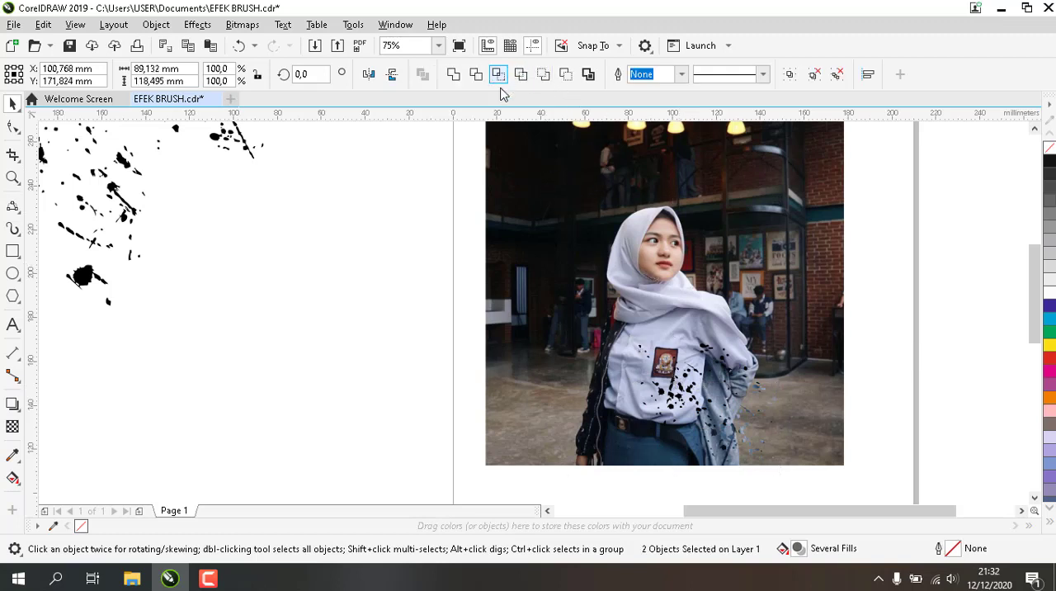
{"action": "left_click", "coordinate": [441, 262]}
{"action": "left_click_drag", "start_coordinate": [683, 396], "coordinate": [498, 417]}
{"action": "left_click_drag", "start_coordinate": [721, 378], "coordinate": [747, 374]}
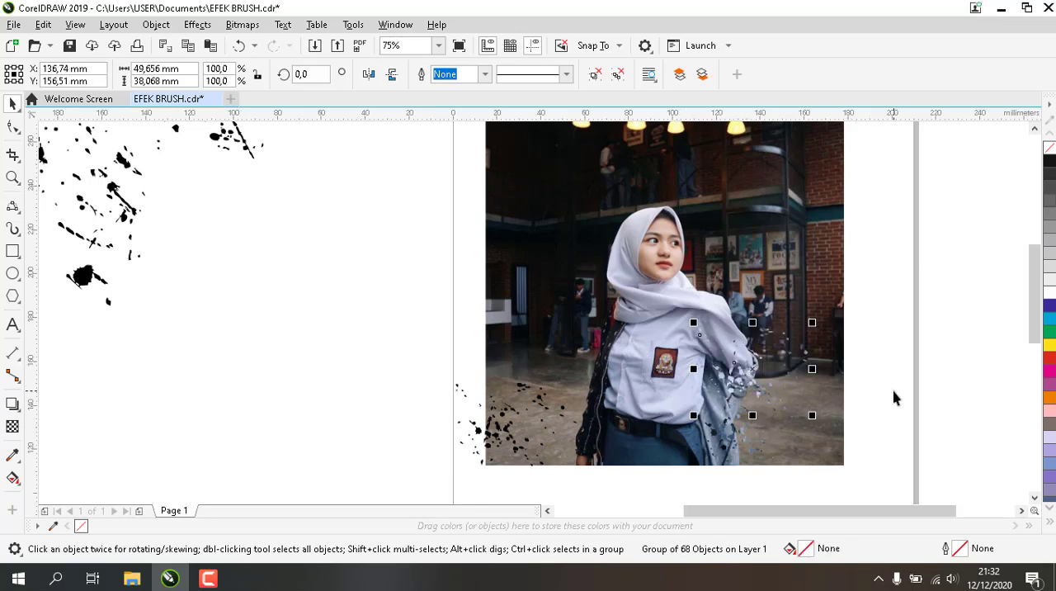
{"action": "left_click", "coordinate": [613, 505]}
Place the black dots over the scarf and chest, intersect them with the cut-out woman, and move the fragments beside her shoulder
{"action": "left_click_drag", "start_coordinate": [514, 431], "coordinate": [667, 342]}
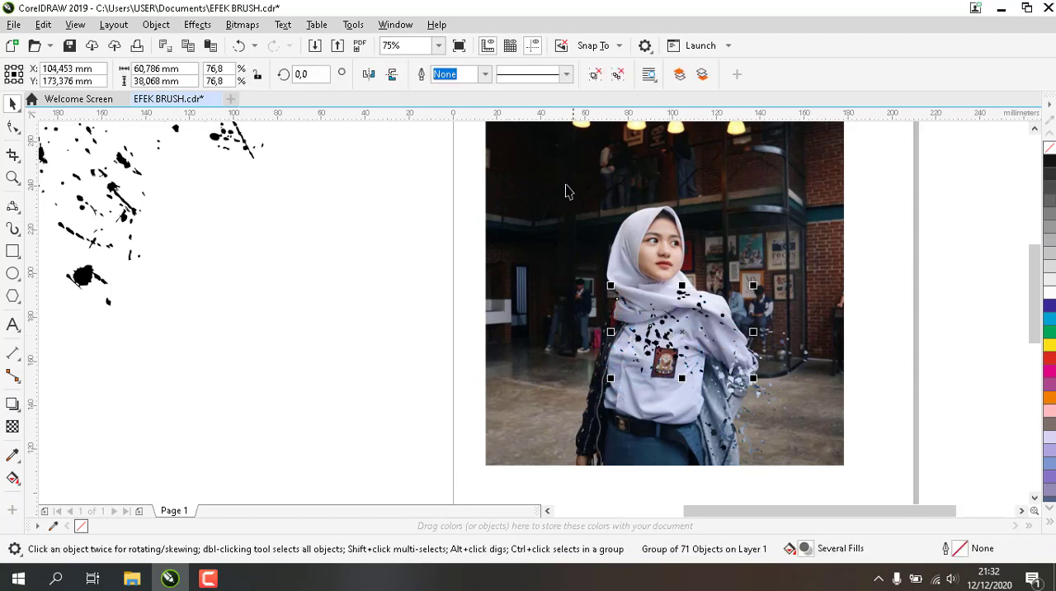
{"action": "left_click", "coordinate": [654, 235], "text": "shift"}
{"action": "left_click", "coordinate": [497, 75]}
{"action": "left_click", "coordinate": [446, 214]}
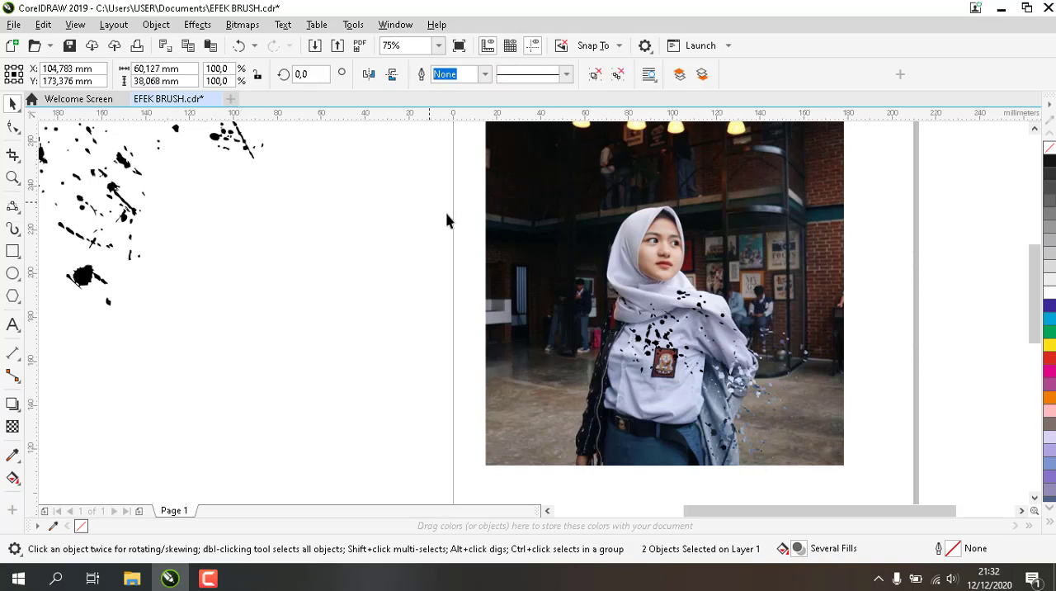
{"action": "left_click_drag", "start_coordinate": [660, 333], "coordinate": [460, 341]}
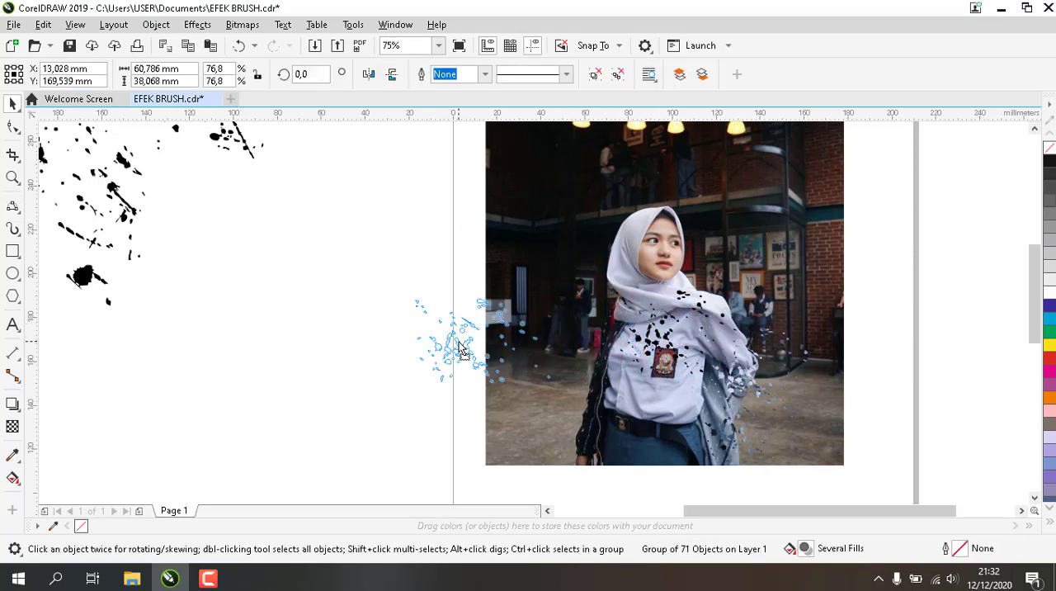
{"action": "left_click_drag", "start_coordinate": [665, 335], "coordinate": [737, 298]}
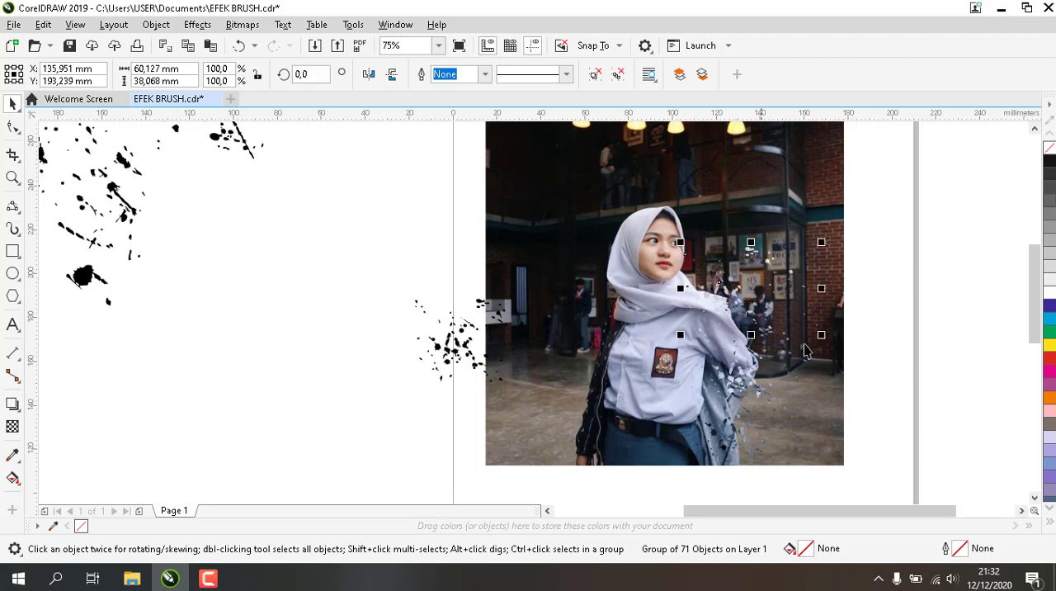
{"action": "left_click", "coordinate": [414, 256]}
Intersect the black dots with the cut-out woman around the chest badge and move the fragments to the right of her lower jacket
{"action": "left_click_drag", "start_coordinate": [471, 348], "coordinate": [661, 352]}
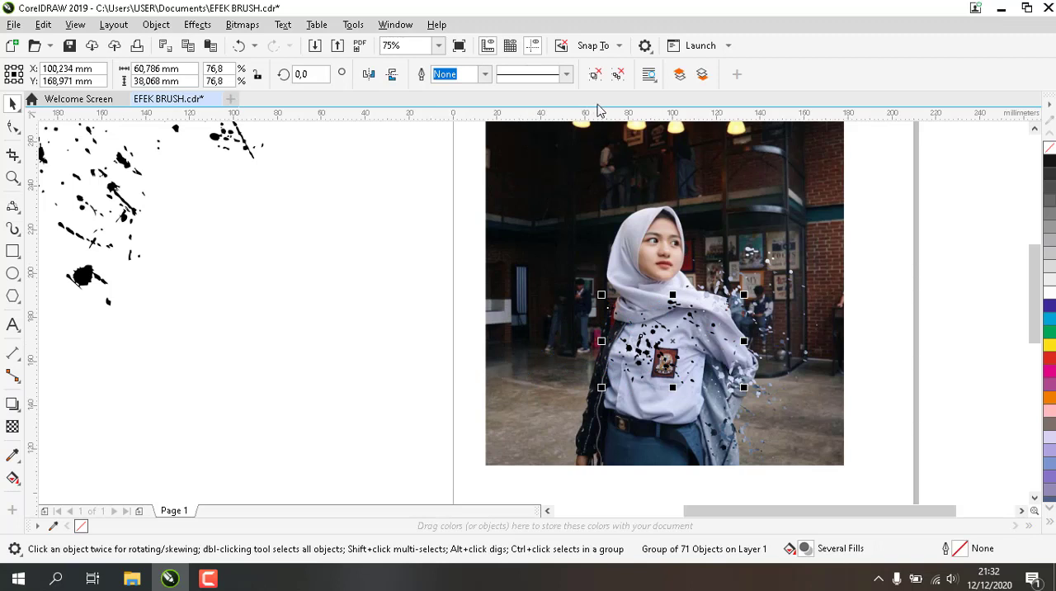
{"action": "left_click", "coordinate": [649, 236], "text": "shift"}
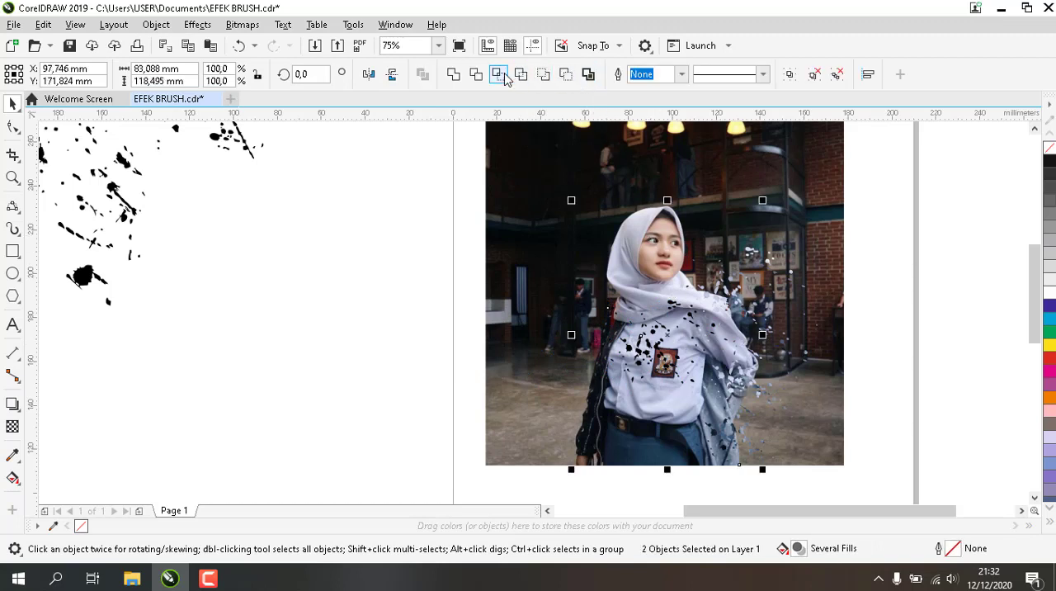
{"action": "left_click", "coordinate": [504, 75]}
{"action": "left_click", "coordinate": [425, 215]}
{"action": "left_click_drag", "start_coordinate": [639, 350], "coordinate": [502, 355]}
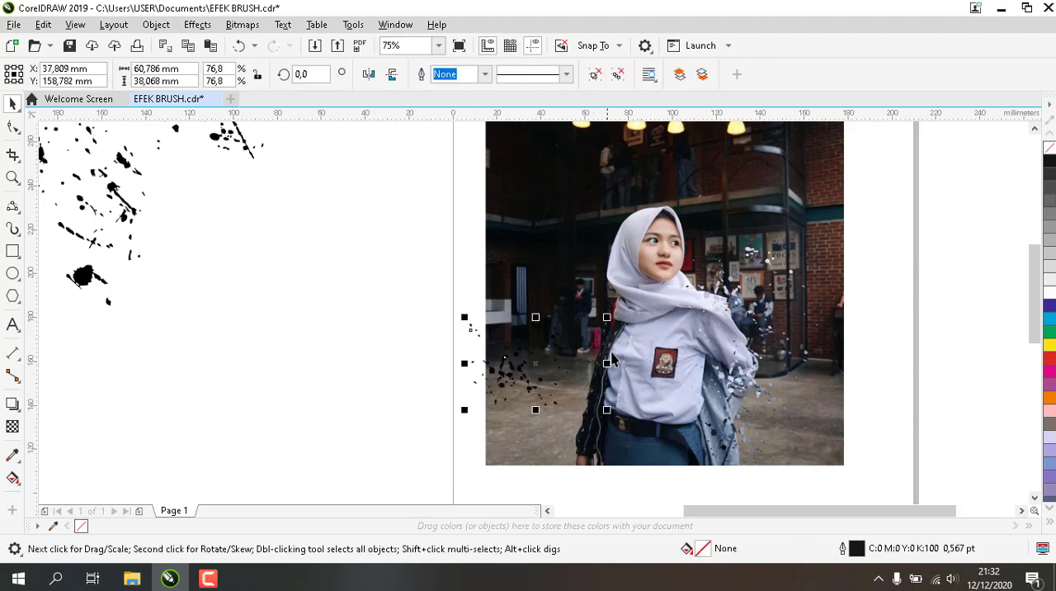
{"action": "left_click_drag", "start_coordinate": [653, 352], "coordinate": [763, 418]}
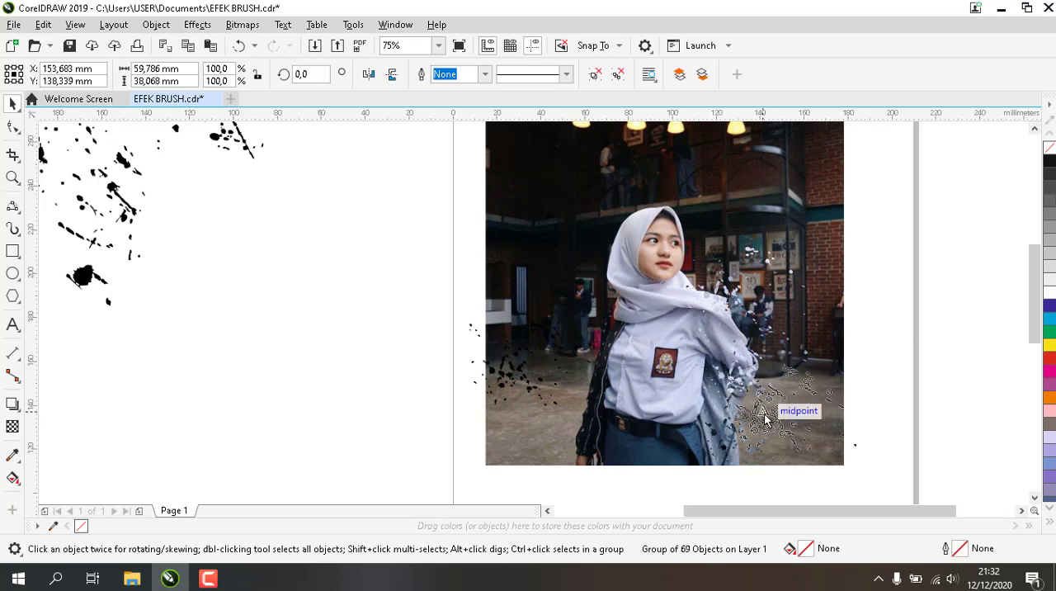
{"action": "left_click", "coordinate": [407, 259]}
Place the black dots around the chest badge, intersect them with the cut-out woman, and move the fragments past her elbow
{"action": "left_click_drag", "start_coordinate": [501, 378], "coordinate": [649, 376]}
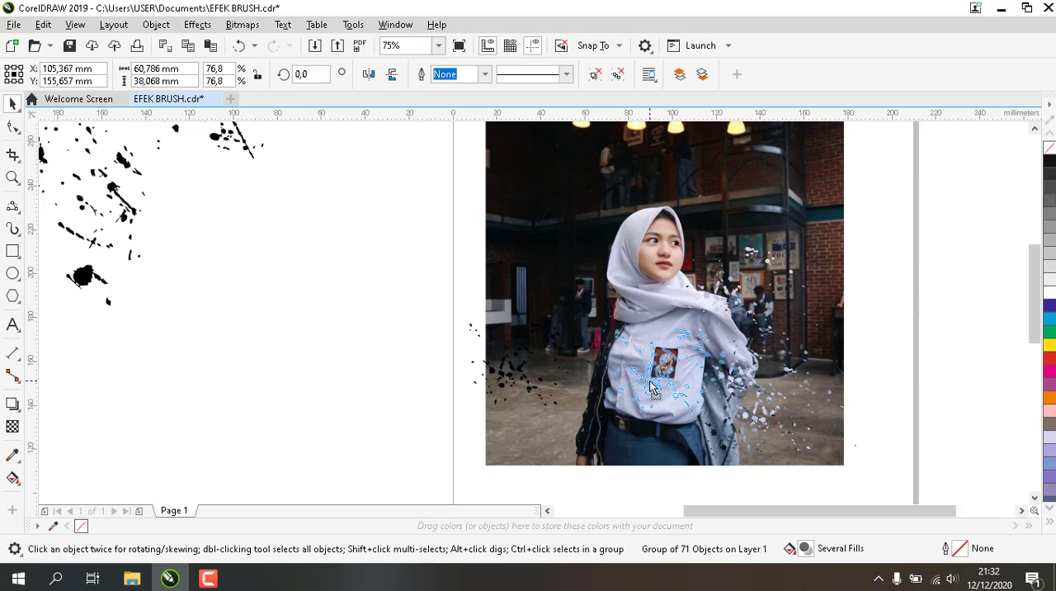
{"action": "left_click", "coordinate": [649, 233], "text": "shift"}
{"action": "left_click", "coordinate": [499, 75]}
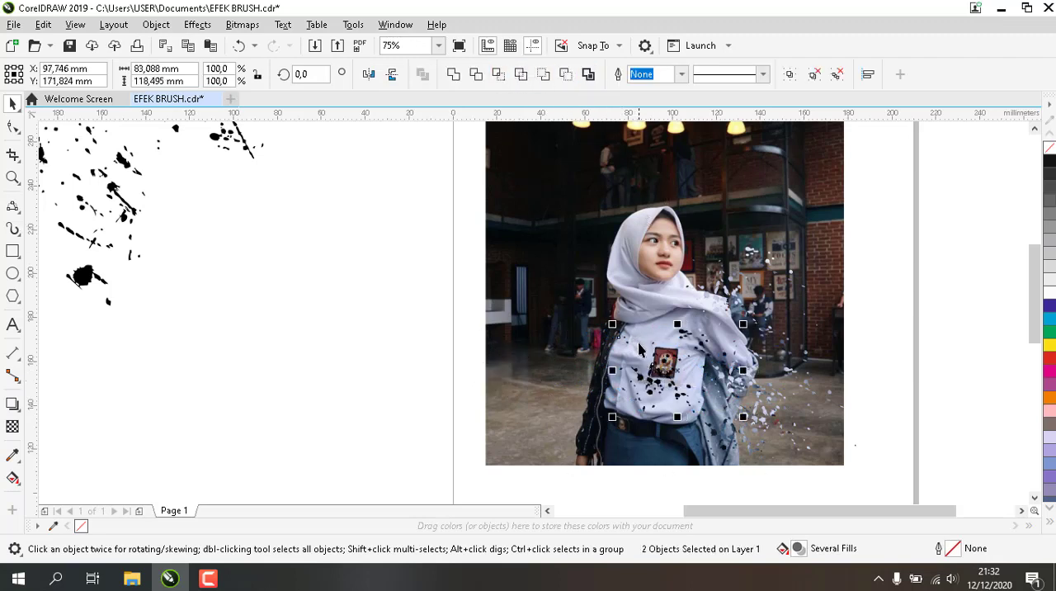
{"action": "left_click", "coordinate": [476, 353]}
{"action": "left_click_drag", "start_coordinate": [652, 388], "coordinate": [439, 386]}
{"action": "left_click", "coordinate": [698, 382]}
{"action": "left_click_drag", "start_coordinate": [698, 382], "coordinate": [776, 319]}
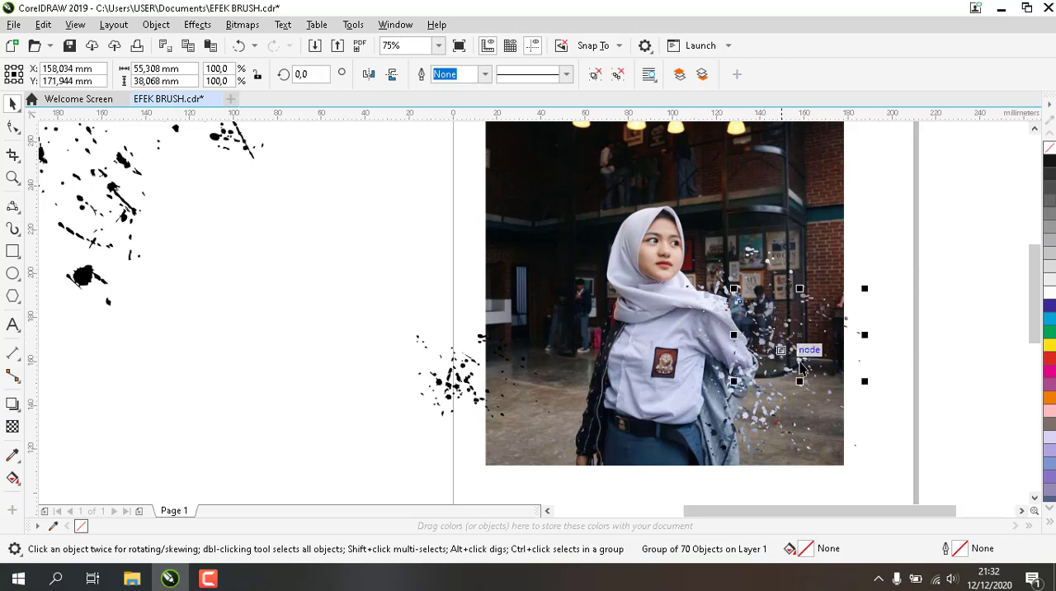
{"action": "left_click", "coordinate": [923, 350]}
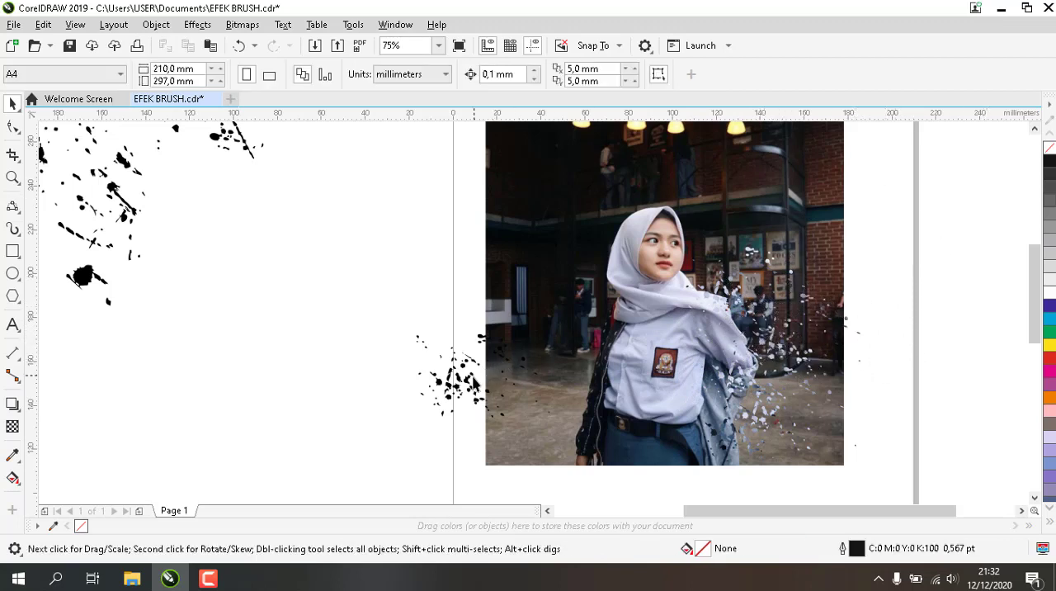
Place the black dots over the face, intersect them with the cut-out woman, and move the fragments to the right of her face
{"action": "left_click_drag", "start_coordinate": [468, 385], "coordinate": [665, 264]}
{"action": "left_click", "coordinate": [643, 334], "text": "shift"}
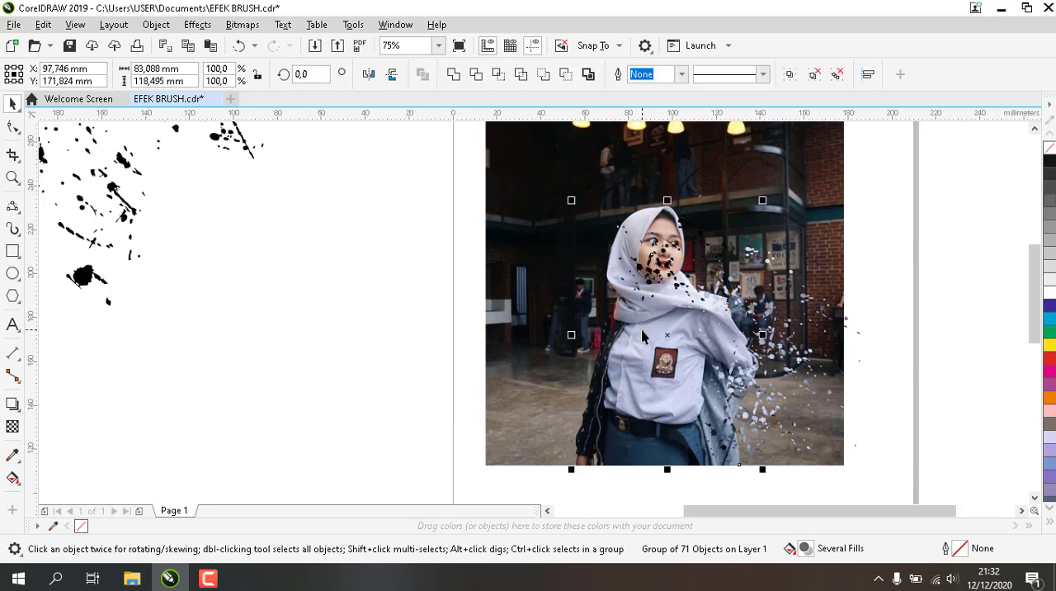
{"action": "left_click", "coordinate": [500, 80]}
{"action": "left_click", "coordinate": [390, 203]}
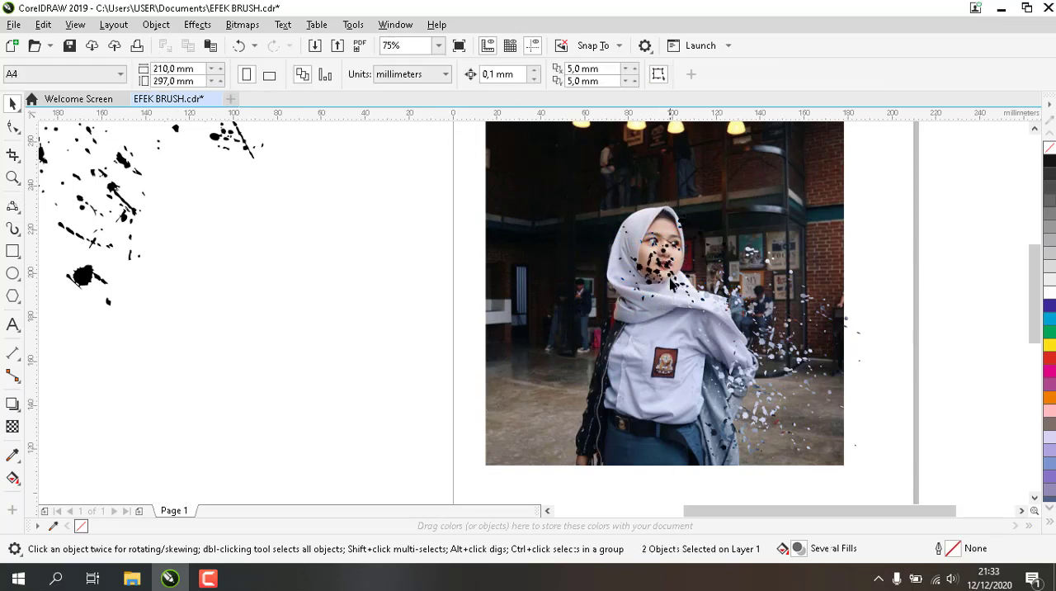
{"action": "left_click_drag", "start_coordinate": [657, 274], "coordinate": [567, 311]}
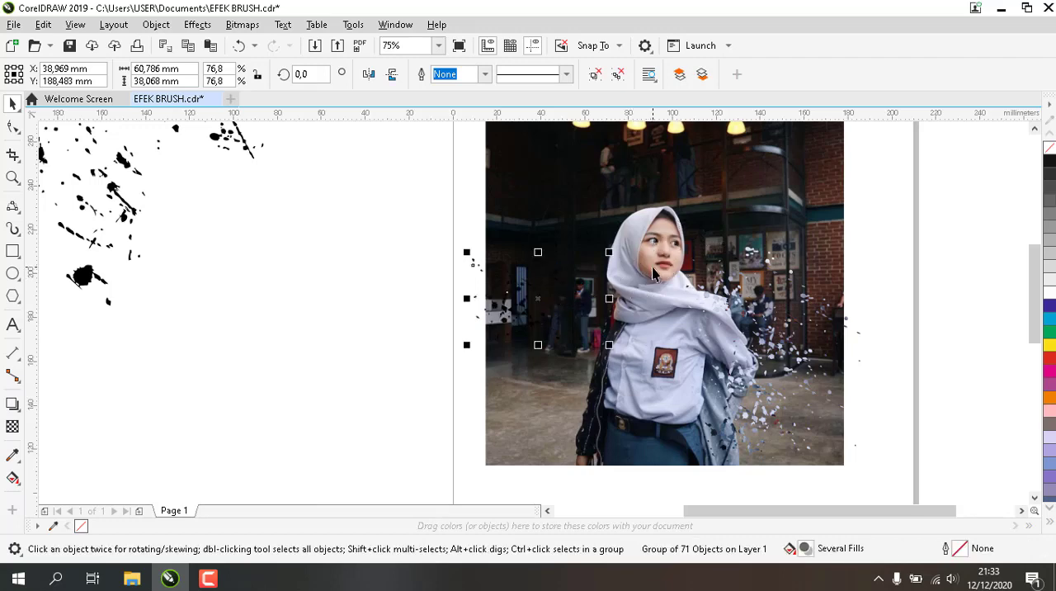
{"action": "left_click", "coordinate": [685, 259]}
{"action": "left_click_drag", "start_coordinate": [685, 259], "coordinate": [697, 238]}
{"action": "left_click", "coordinate": [652, 264]}
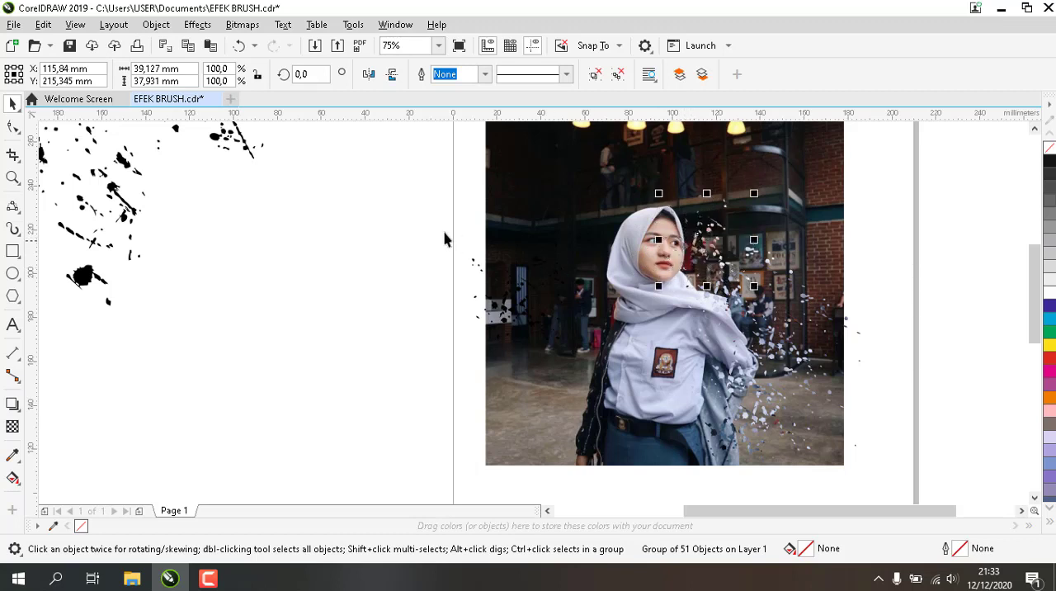
{"action": "left_click", "coordinate": [418, 220]}
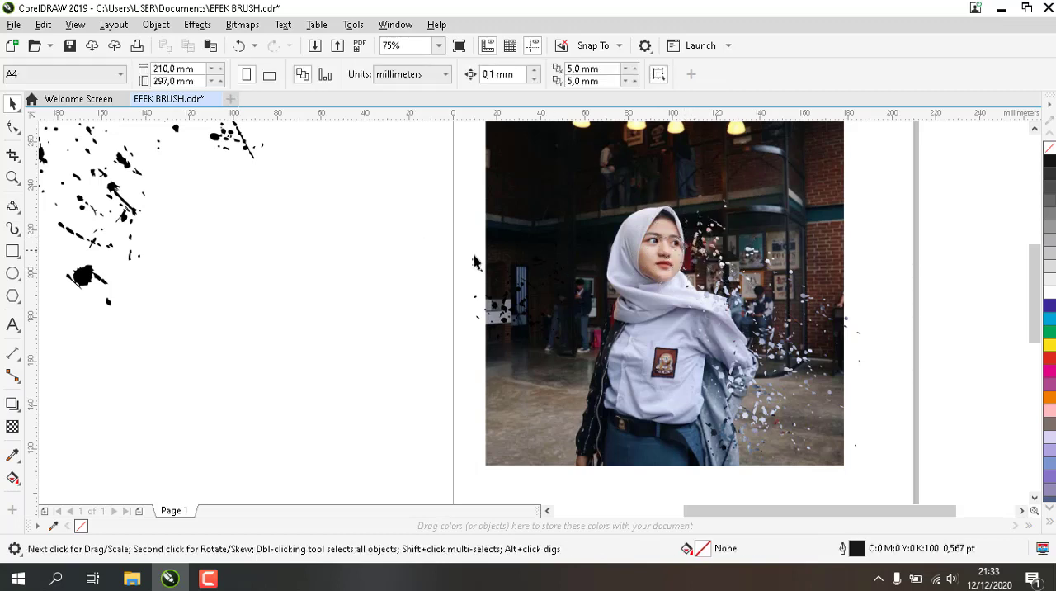
Place the black dots over the headscarf and face, intersect them with the cut-out woman, and move the fragments above her head
{"action": "left_click", "coordinate": [507, 328]}
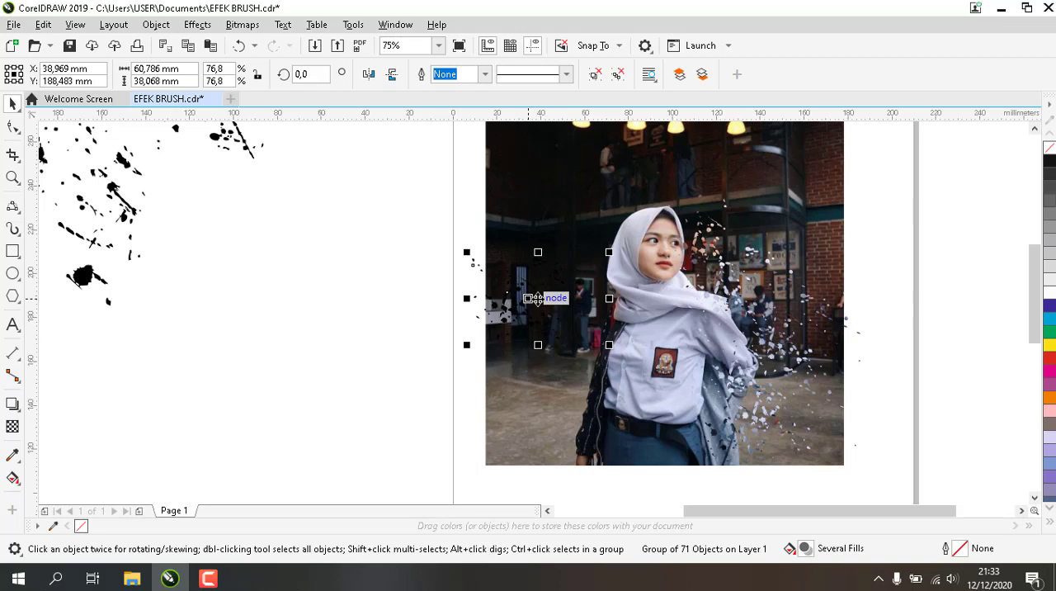
{"action": "left_click_drag", "start_coordinate": [537, 298], "coordinate": [658, 252]}
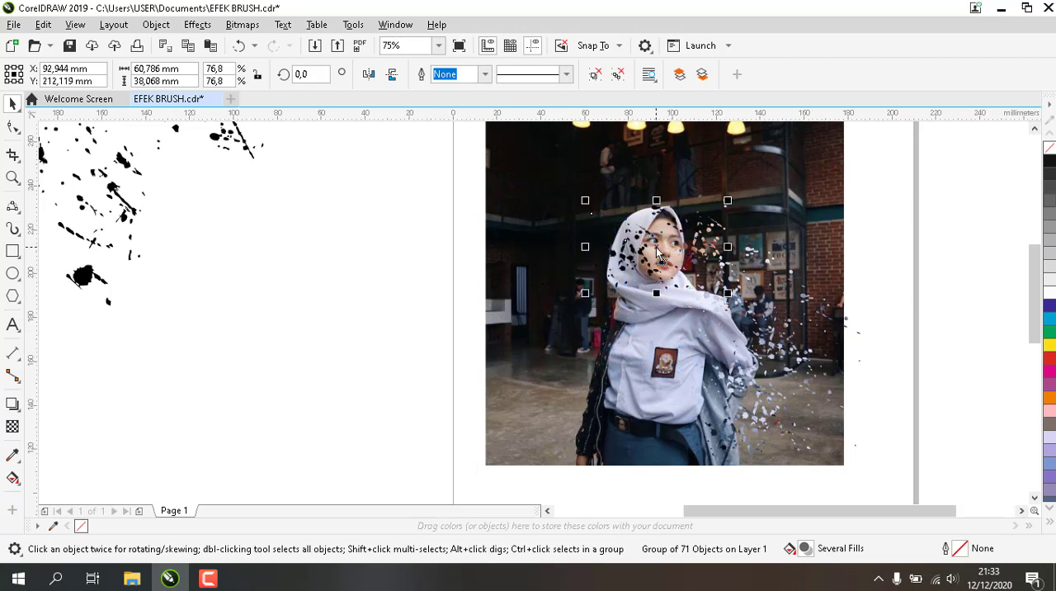
{"action": "left_click", "coordinate": [643, 339], "text": "shift"}
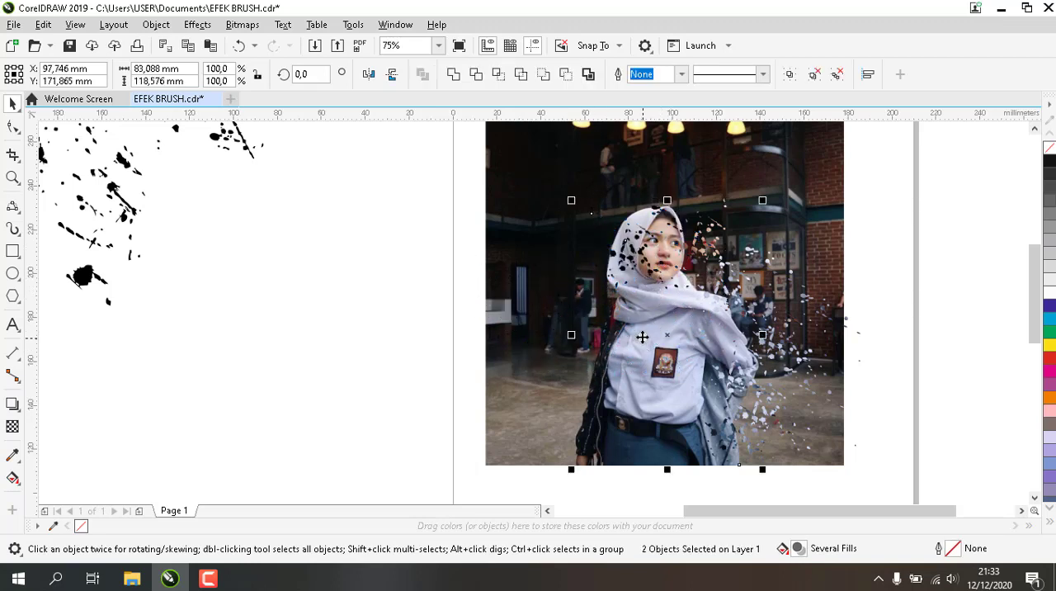
{"action": "left_click", "coordinate": [497, 74]}
{"action": "left_click", "coordinate": [448, 164]}
{"action": "left_click_drag", "start_coordinate": [634, 252], "coordinate": [482, 283]}
{"action": "left_click", "coordinate": [632, 250]}
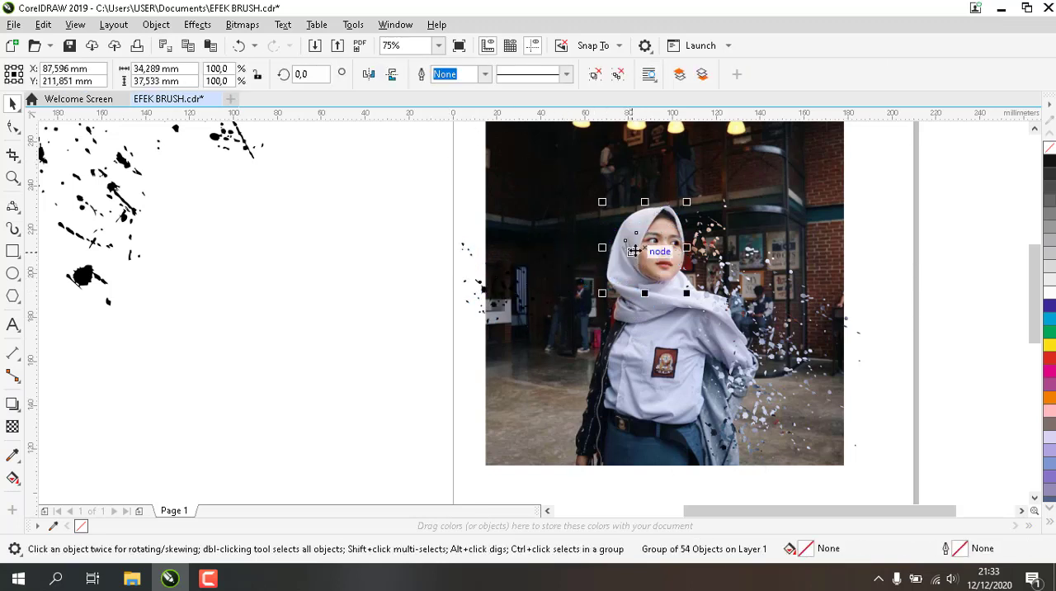
{"action": "left_click_drag", "start_coordinate": [632, 250], "coordinate": [674, 190]}
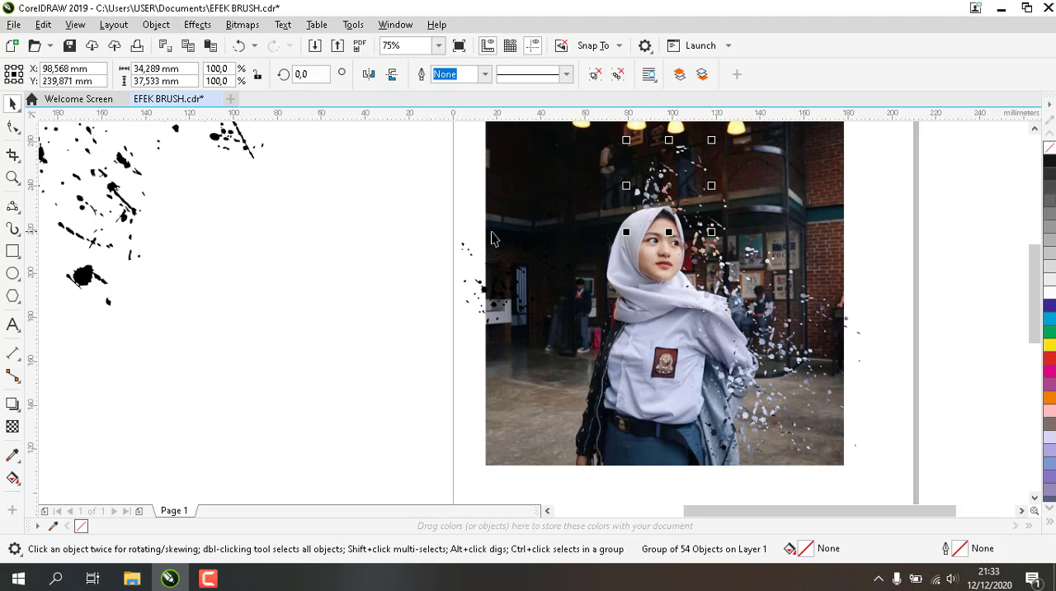
{"action": "left_click", "coordinate": [436, 217]}
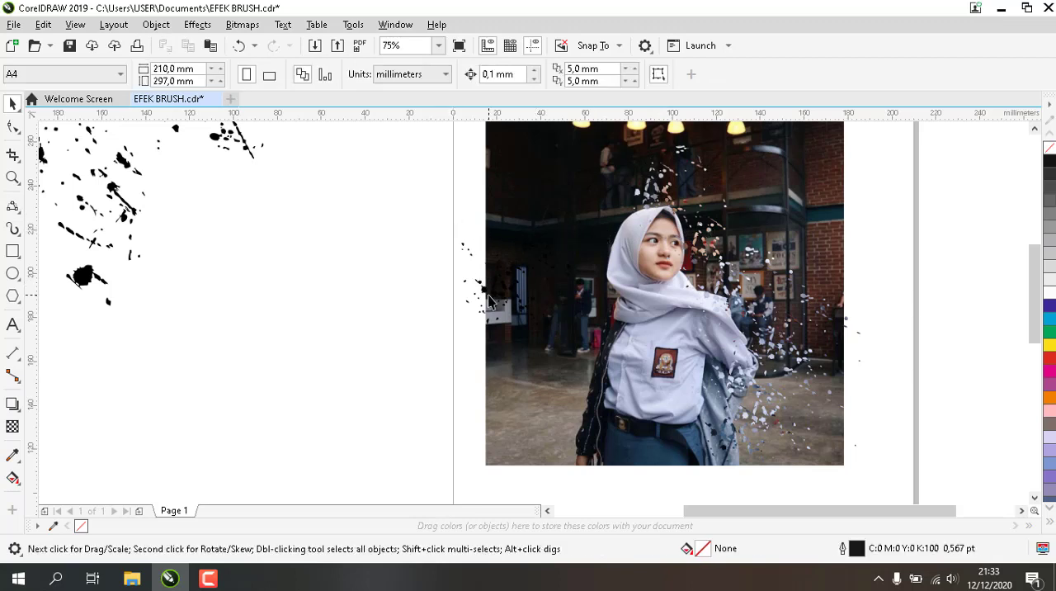
Move the black dots off the photo and duplicate the fragments above her head to both sides
{"action": "left_click_drag", "start_coordinate": [489, 301], "coordinate": [392, 279]}
{"action": "left_click", "coordinate": [656, 195]}
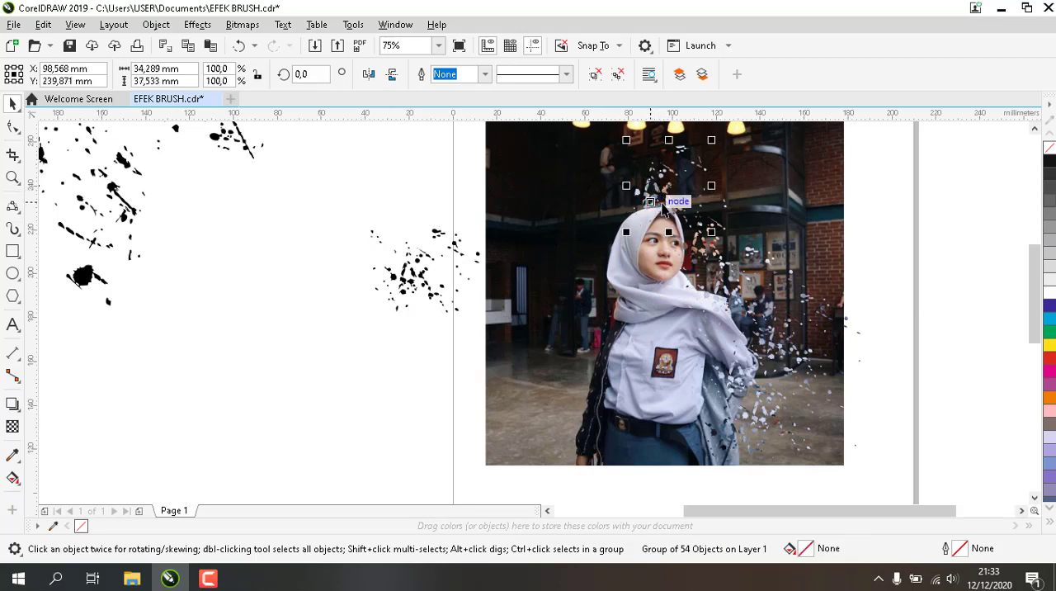
{"action": "left_click_drag", "start_coordinate": [665, 200], "coordinate": [711, 193]}
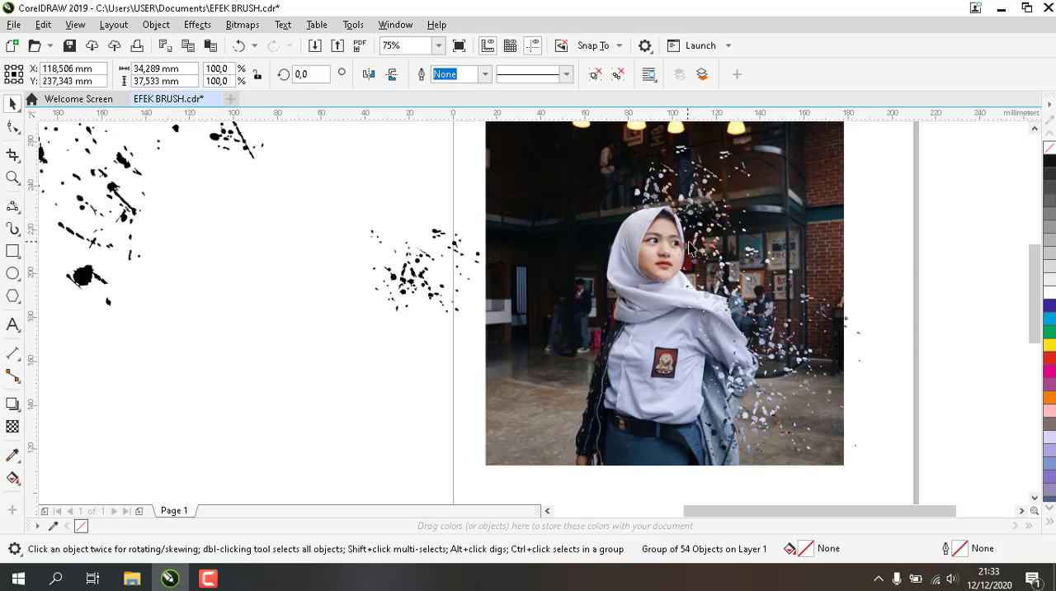
{"action": "key", "text": "ctrl+z"}
{"action": "left_click_drag", "start_coordinate": [683, 188], "coordinate": [642, 192]}
{"action": "left_click", "coordinate": [410, 198]}
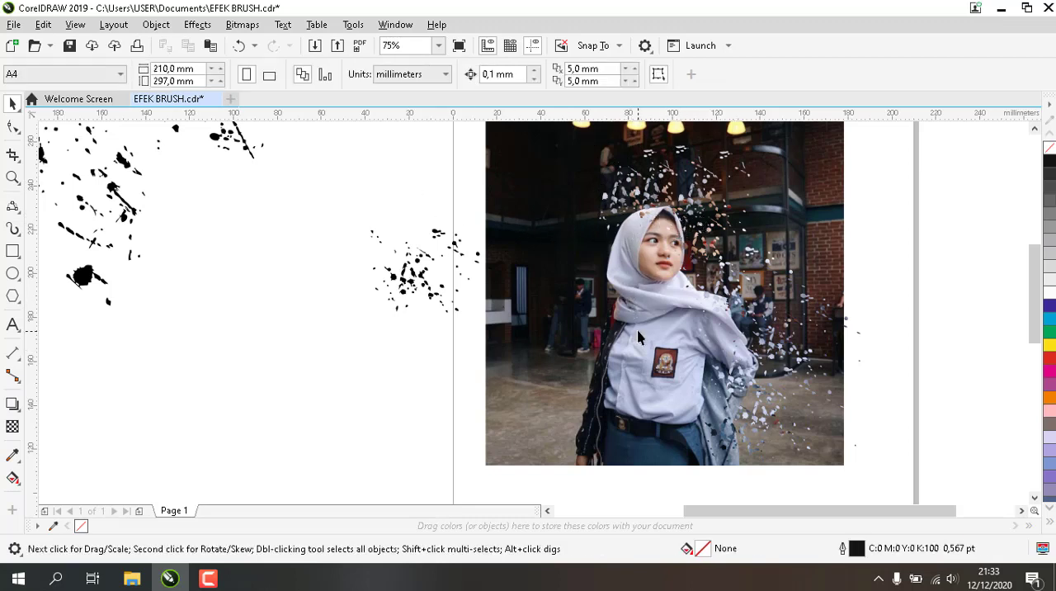
Move the cut-out woman off the photo onto the blank area and place the black dots over the chest in the photo
{"action": "left_click", "coordinate": [644, 351]}
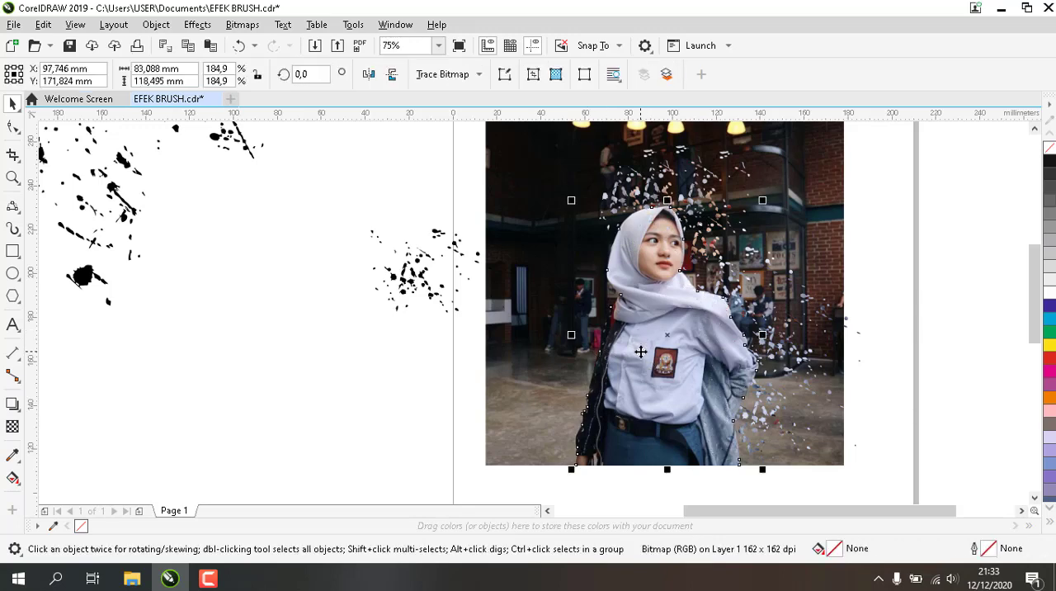
{"action": "left_click_drag", "start_coordinate": [639, 352], "coordinate": [265, 387]}
{"action": "left_click", "coordinate": [438, 404]}
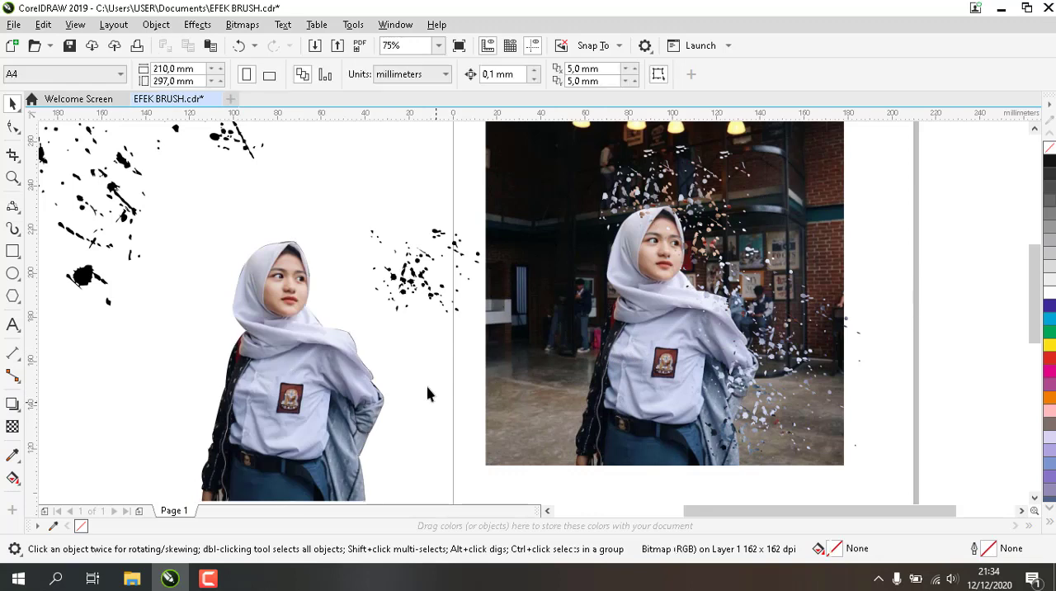
{"action": "left_click", "coordinate": [425, 285]}
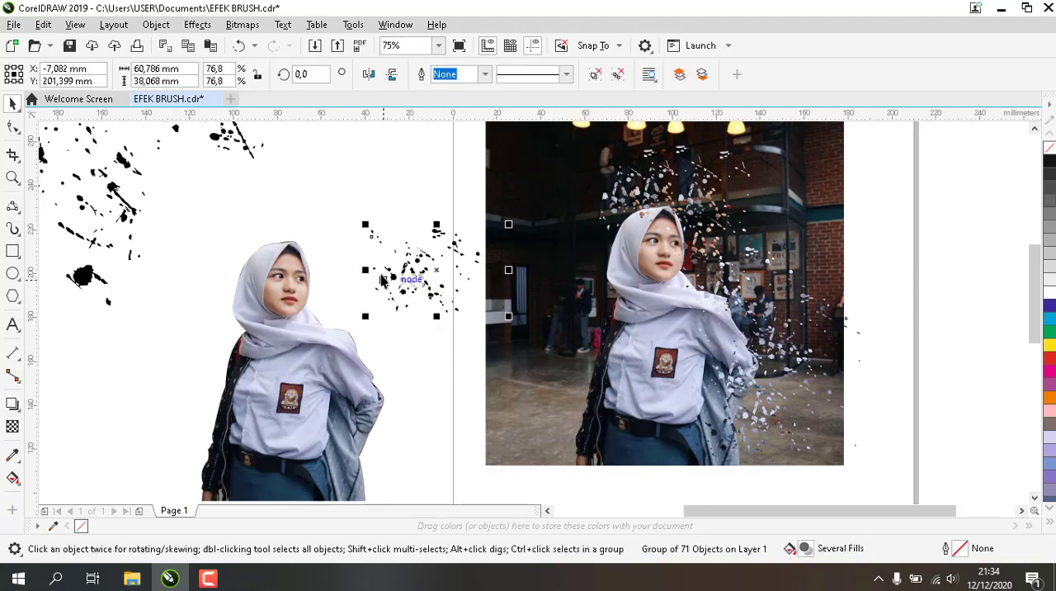
{"action": "left_click_drag", "start_coordinate": [414, 274], "coordinate": [669, 338]}
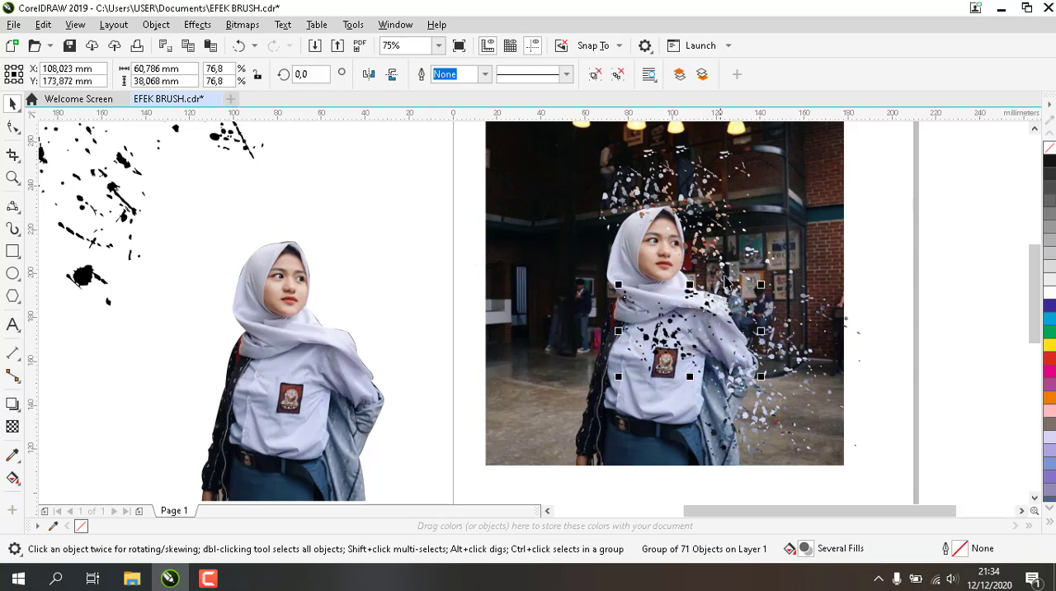
{"action": "left_click", "coordinate": [728, 268]}
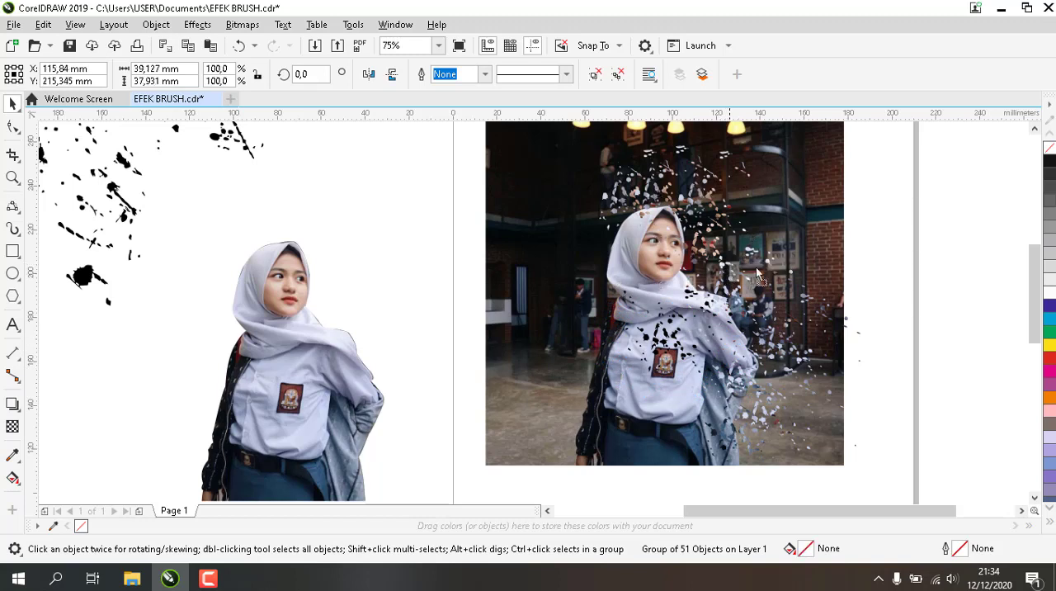
{"action": "left_click_drag", "start_coordinate": [728, 268], "coordinate": [788, 289]}
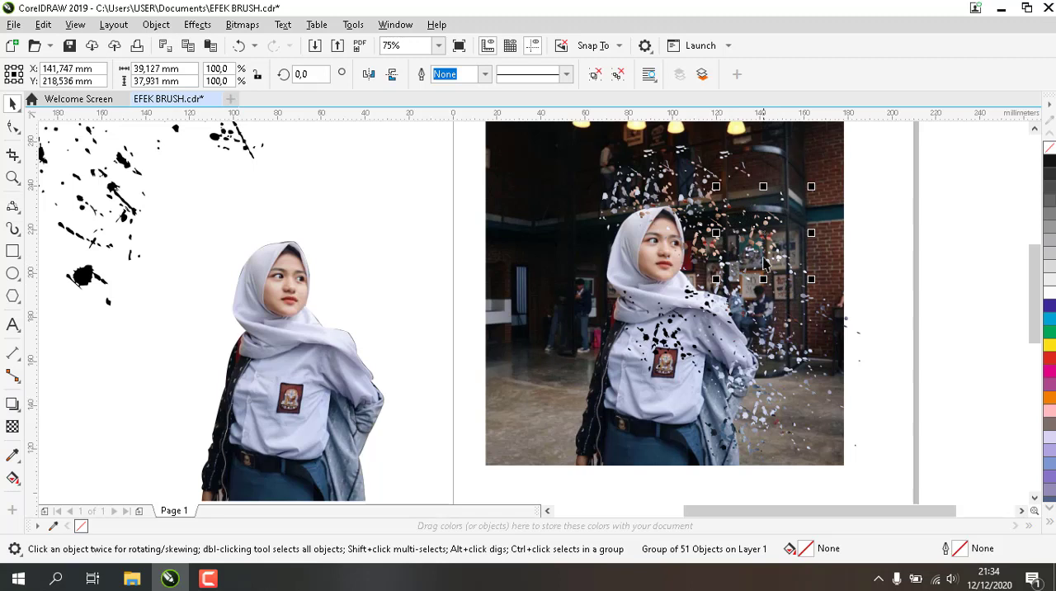
{"action": "key", "text": "Escape"}
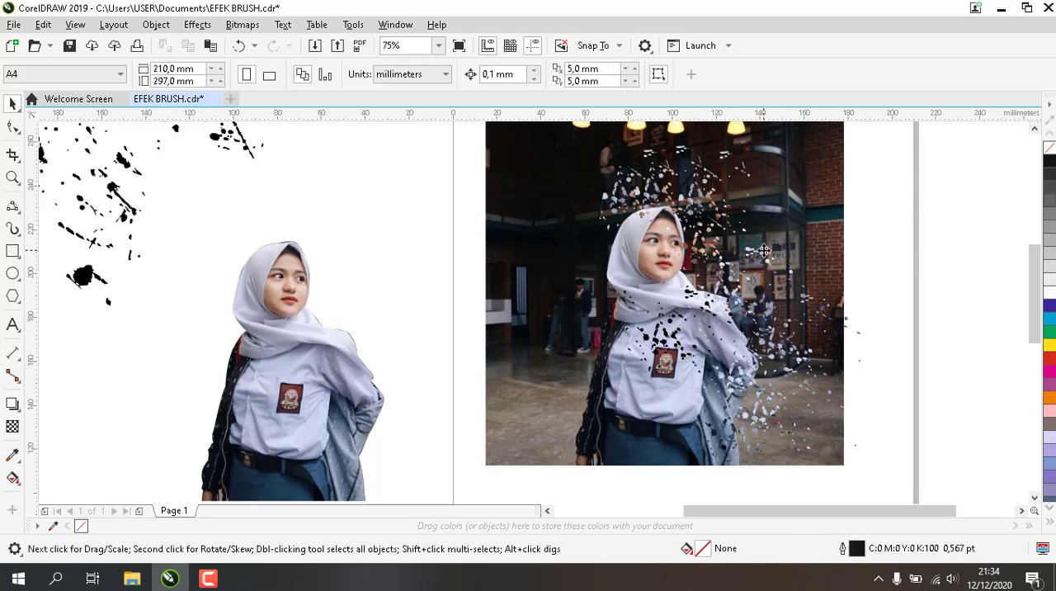
Duplicate the shoulder fragments up beside her face and mirror the copy horizontally and vertically
{"action": "left_click", "coordinate": [767, 311]}
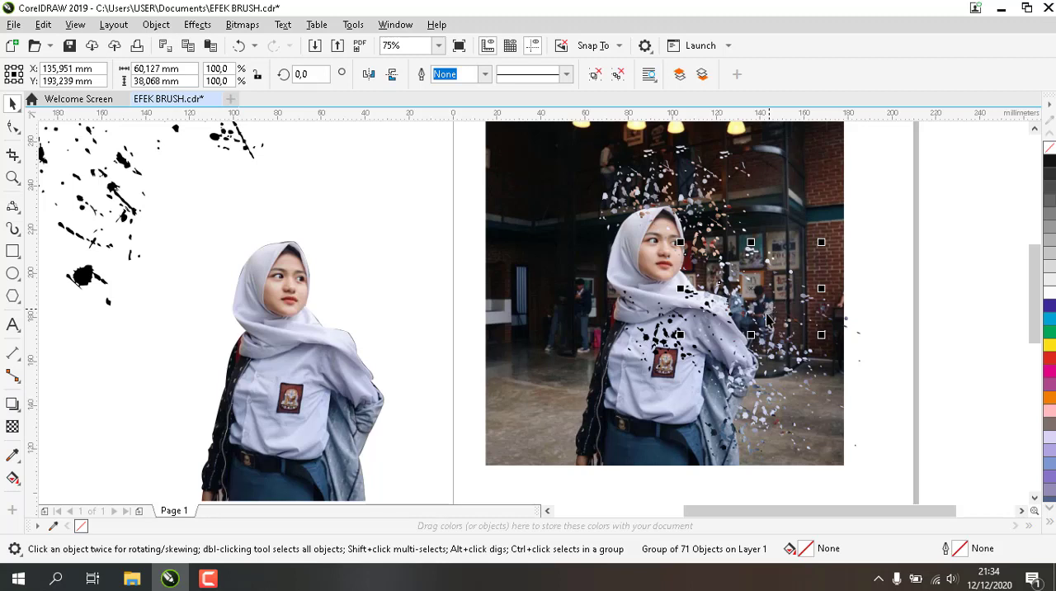
{"action": "left_click_drag", "start_coordinate": [763, 307], "coordinate": [765, 248]}
{"action": "left_click", "coordinate": [368, 75]}
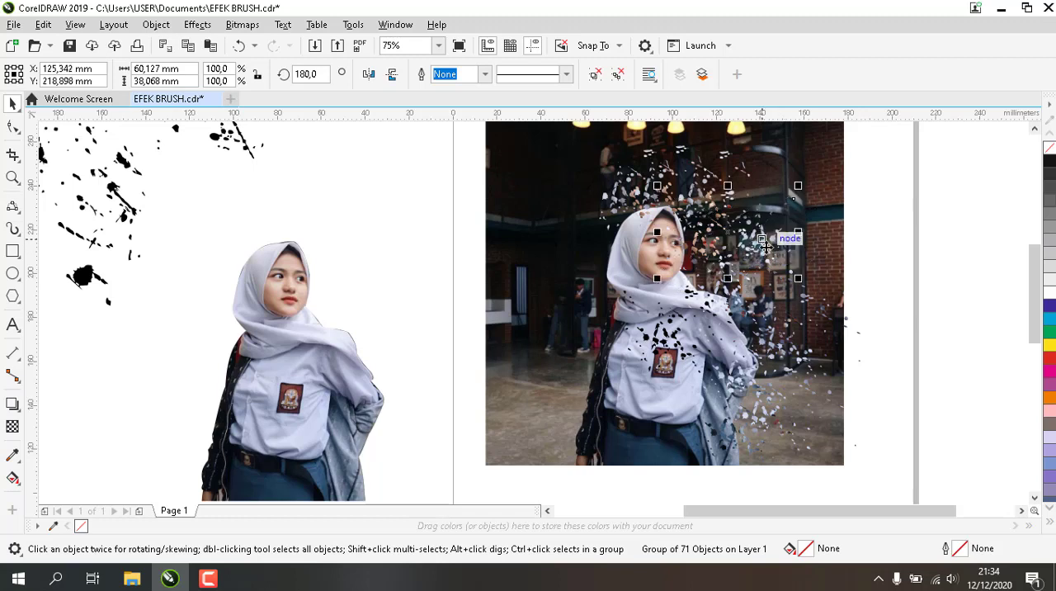
{"action": "left_click", "coordinate": [897, 335]}
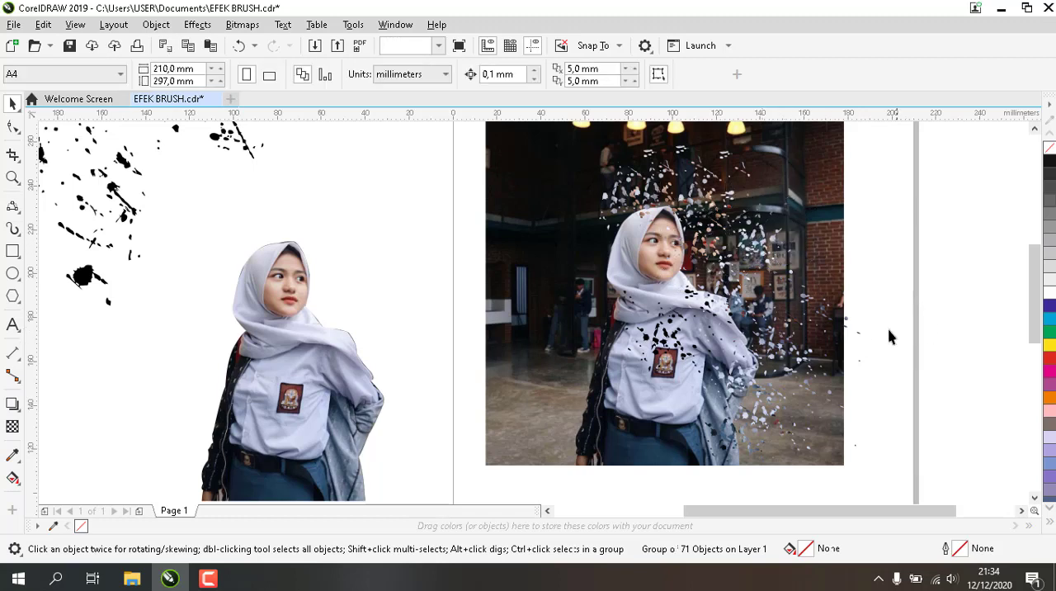
Duplicate the shoulder fragments slightly to the right, mirror the copy vertically and horizontally, and position it beside her upper arm
{"action": "left_click", "coordinate": [780, 328]}
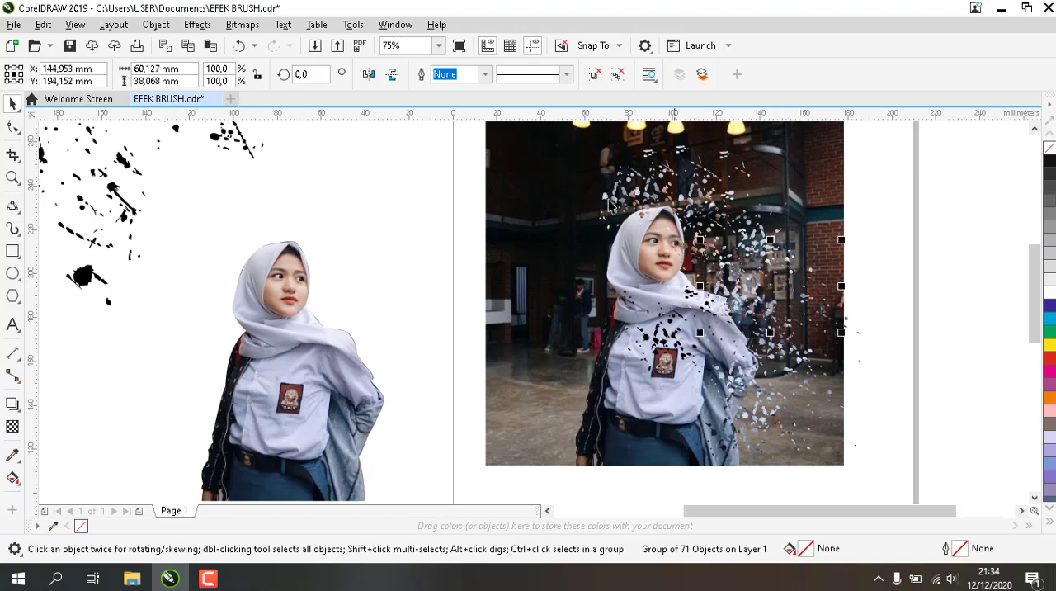
{"action": "left_click", "coordinate": [392, 74]}
{"action": "left_click", "coordinate": [369, 74]}
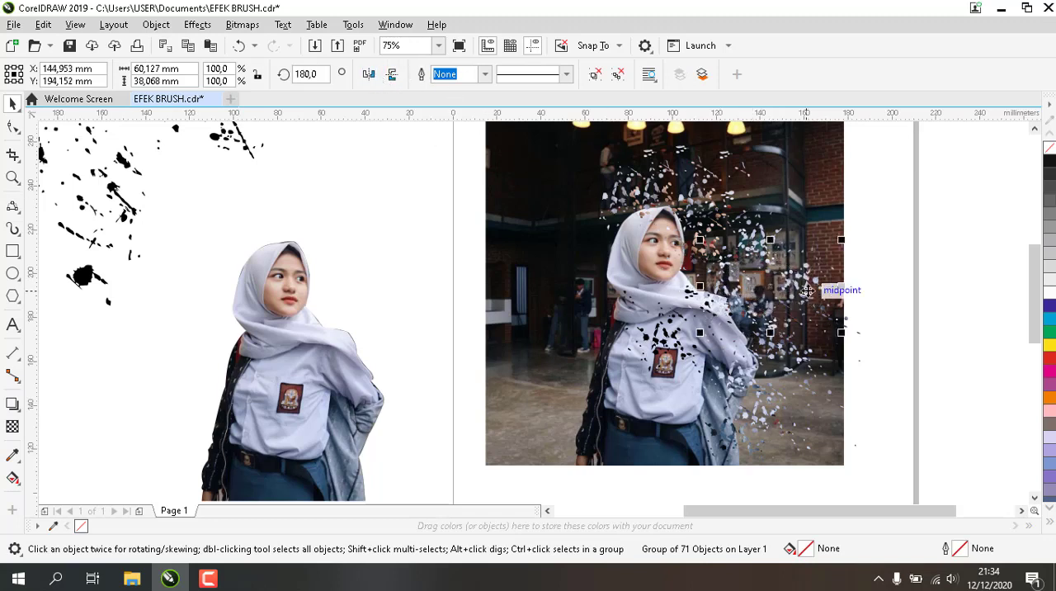
{"action": "left_click_drag", "start_coordinate": [808, 291], "coordinate": [780, 290]}
{"action": "left_click", "coordinate": [869, 330]}
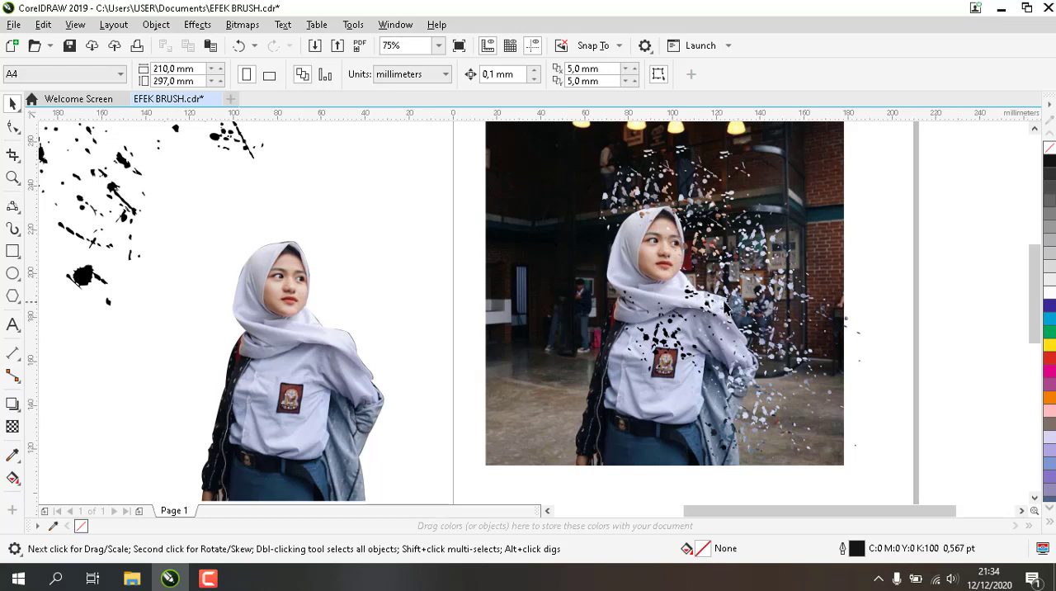
Move the black dots down onto the shirt around the badge and select the leftmost fragment group above her head
{"action": "left_click", "coordinate": [673, 341]}
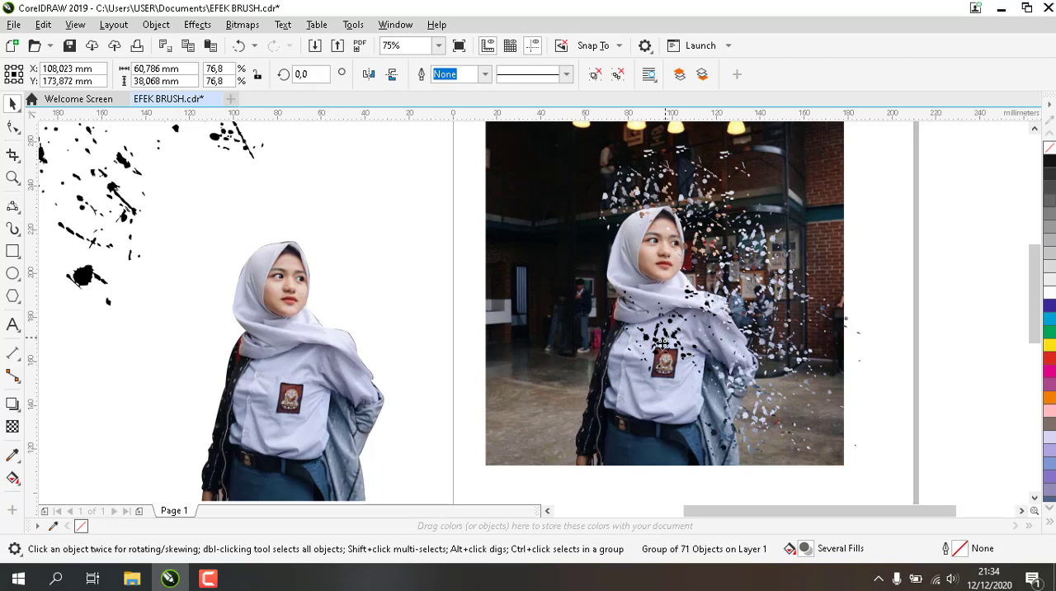
{"action": "left_click_drag", "start_coordinate": [667, 336], "coordinate": [645, 359]}
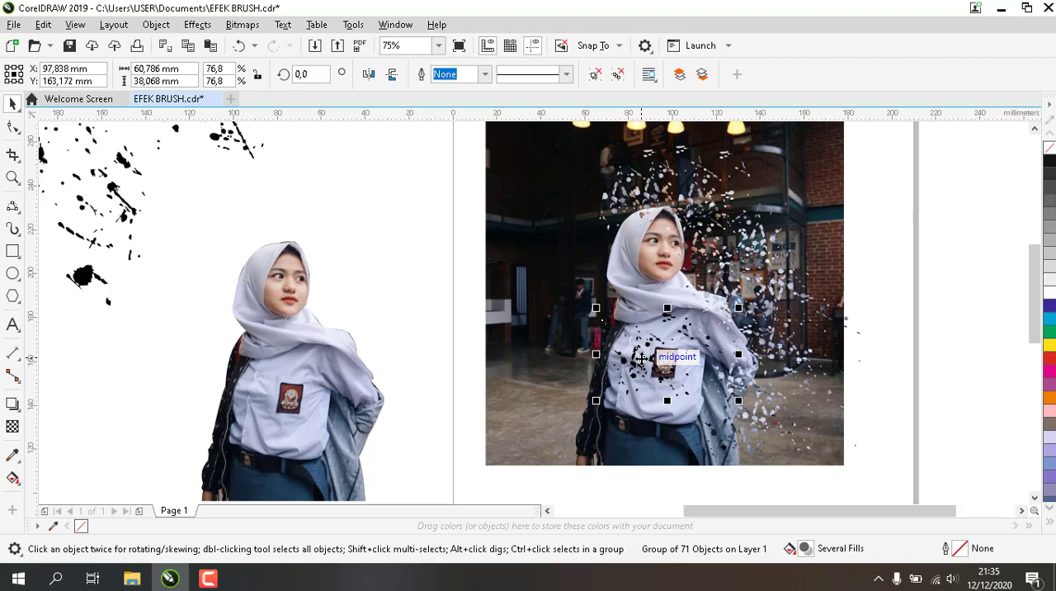
{"action": "left_click", "coordinate": [363, 388]}
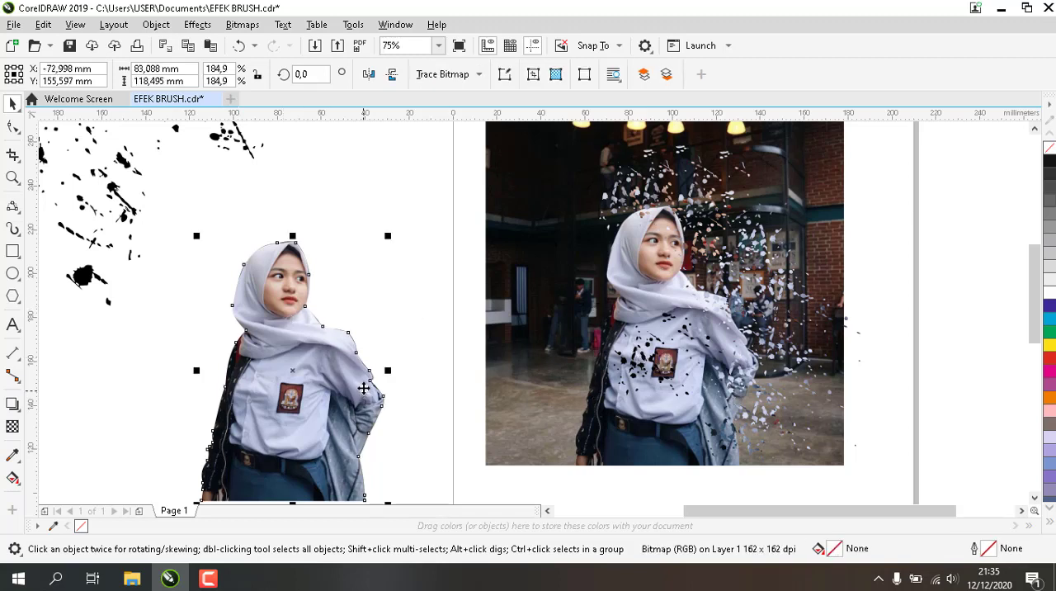
{"action": "left_click", "coordinate": [638, 217]}
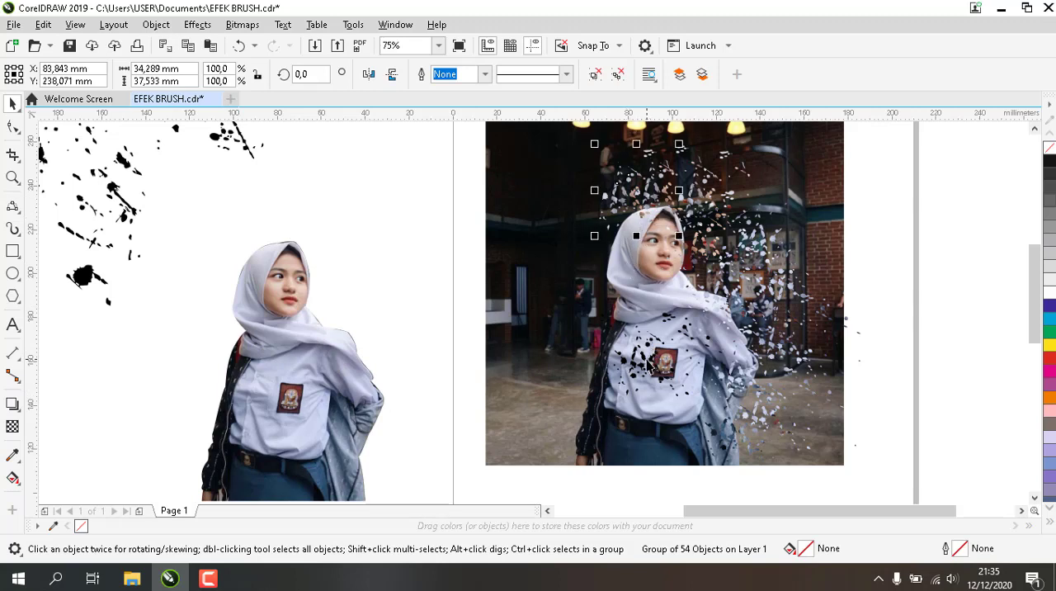
Move the black dots off the woman to the photo's left edge and bring the leftmost fragment group above her head to the page front
{"action": "left_click_drag", "start_coordinate": [650, 366], "coordinate": [496, 350]}
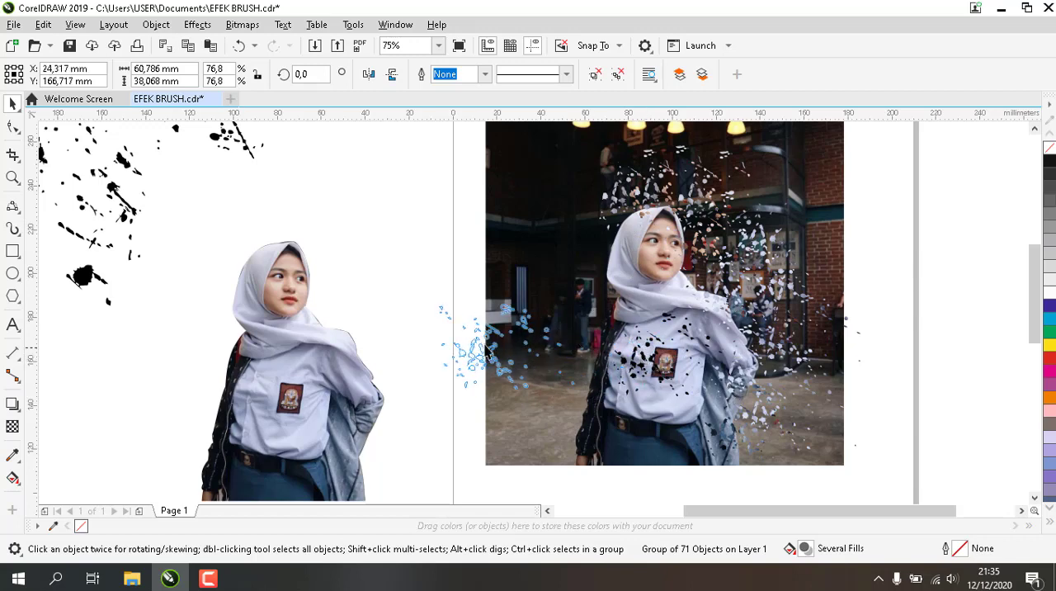
{"action": "left_click", "coordinate": [634, 197]}
{"action": "right_click", "coordinate": [634, 196]}
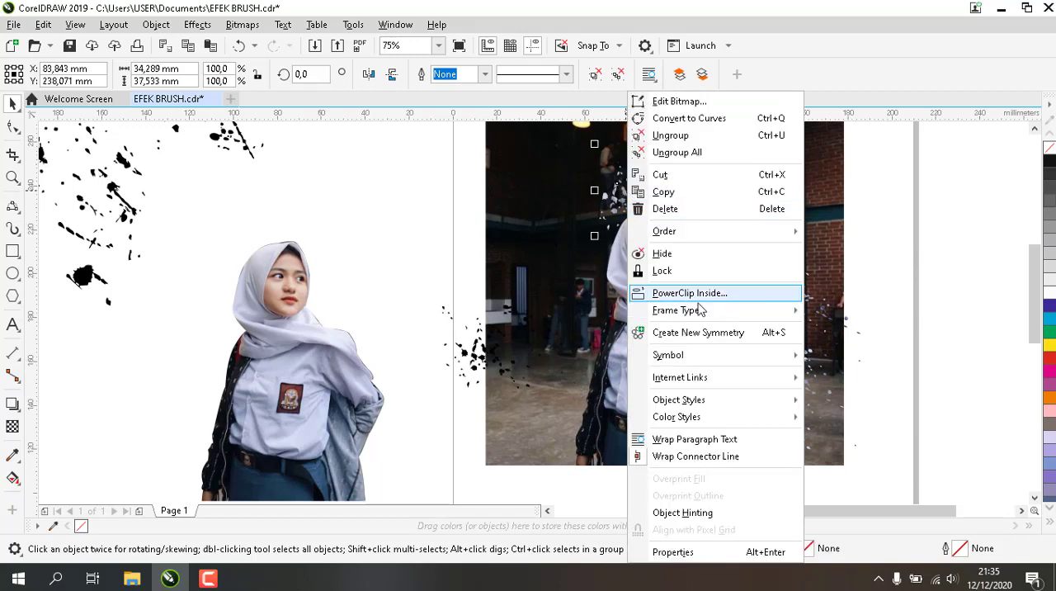
{"action": "mouse_move", "coordinate": [759, 411]}
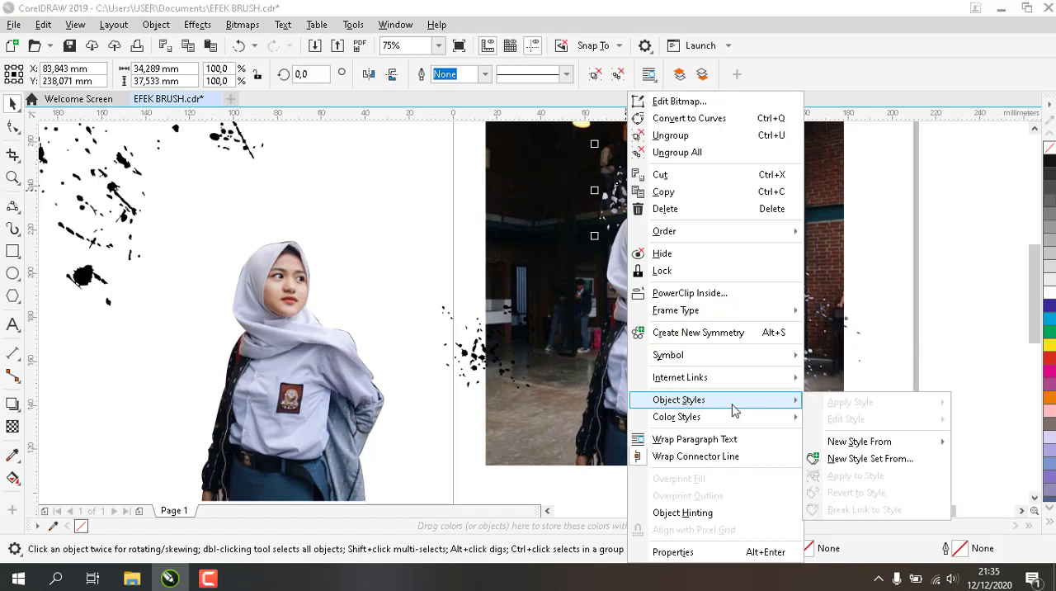
{"action": "mouse_move", "coordinate": [681, 234]}
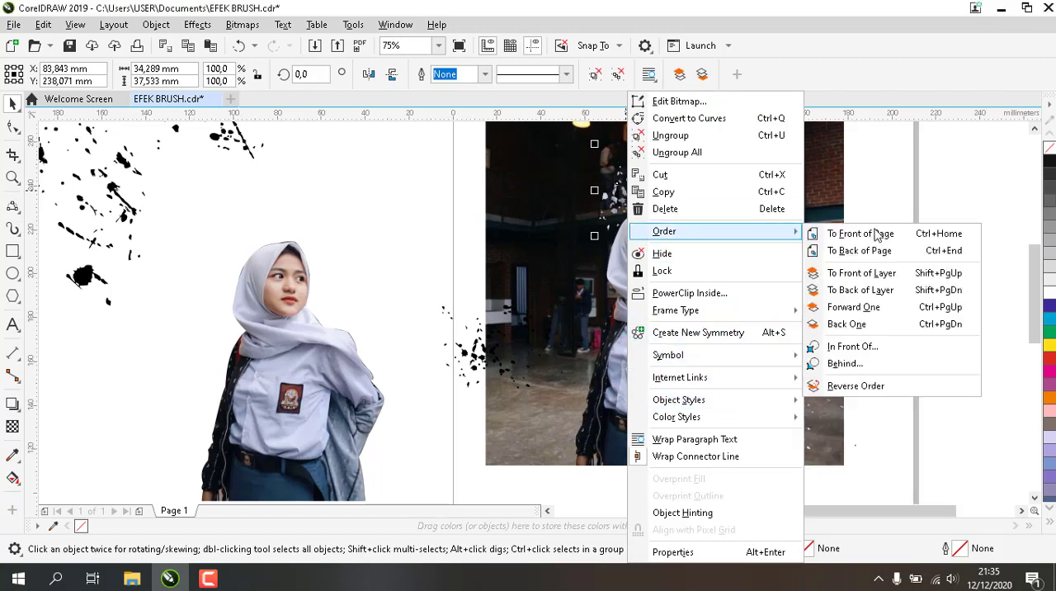
{"action": "left_click", "coordinate": [879, 237]}
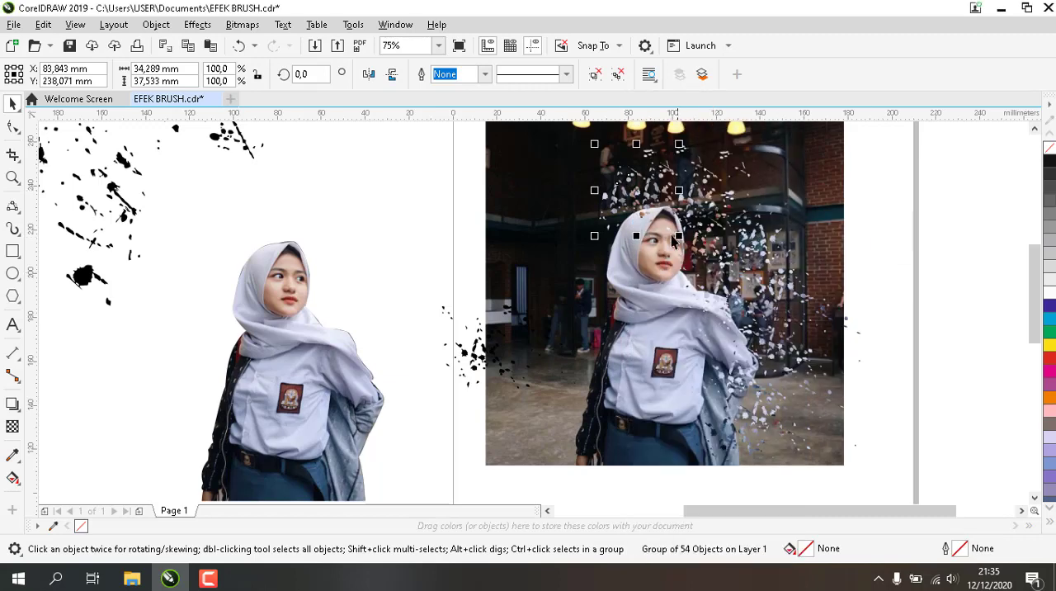
Bring the cut-out woman on the photo to the front of the page
{"action": "left_click", "coordinate": [640, 290]}
{"action": "right_click", "coordinate": [640, 291]}
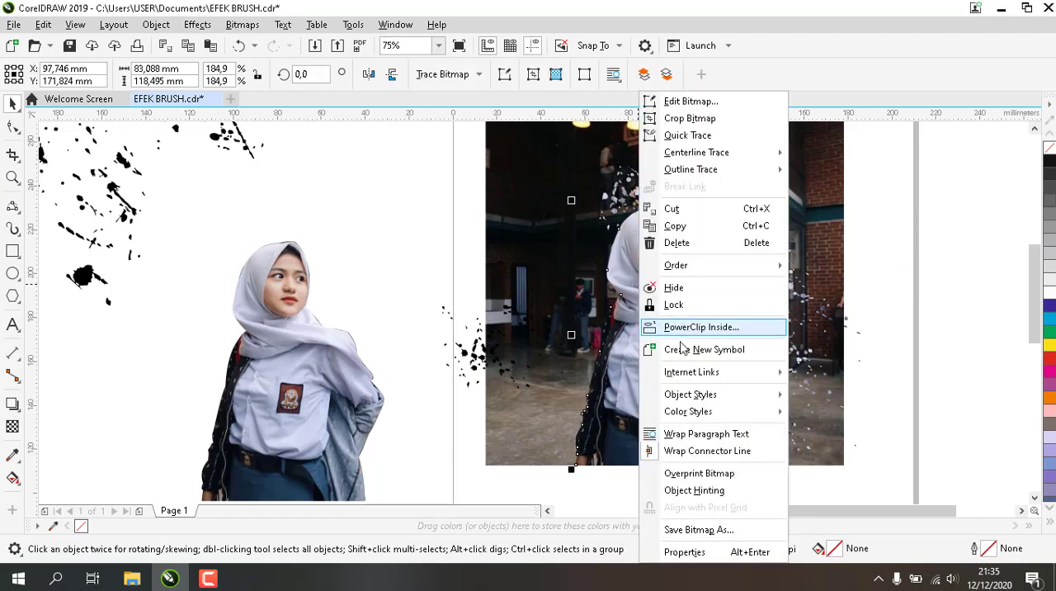
{"action": "mouse_move", "coordinate": [718, 267]}
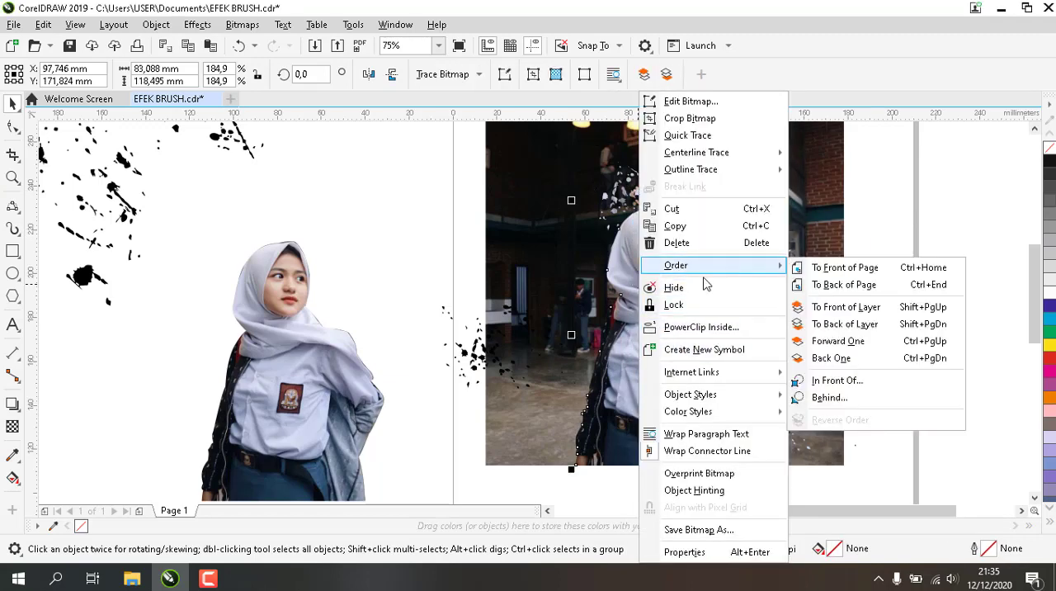
{"action": "left_click", "coordinate": [845, 269]}
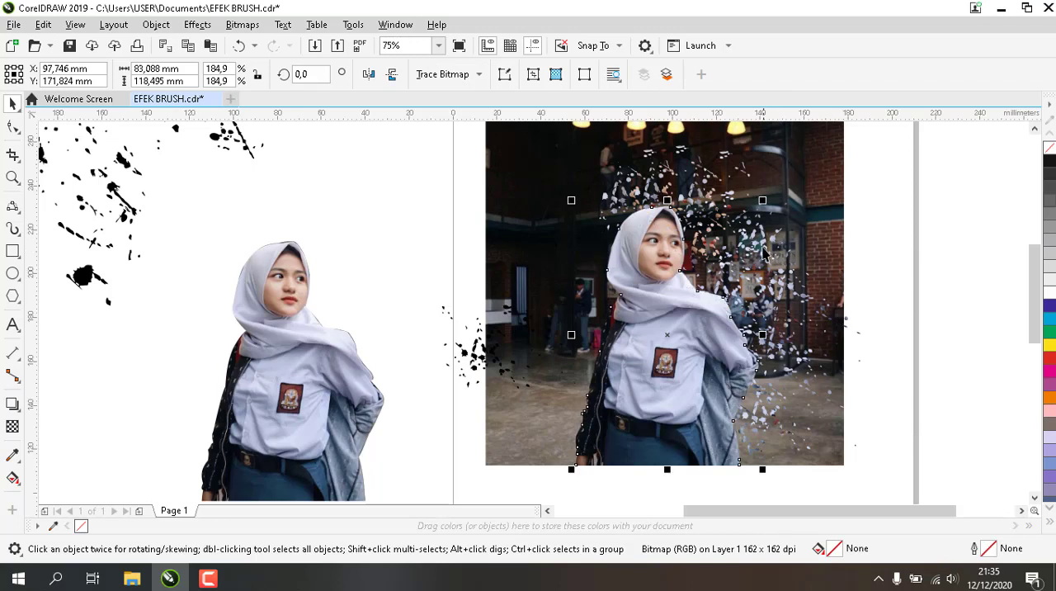
{"action": "left_click", "coordinate": [881, 256]}
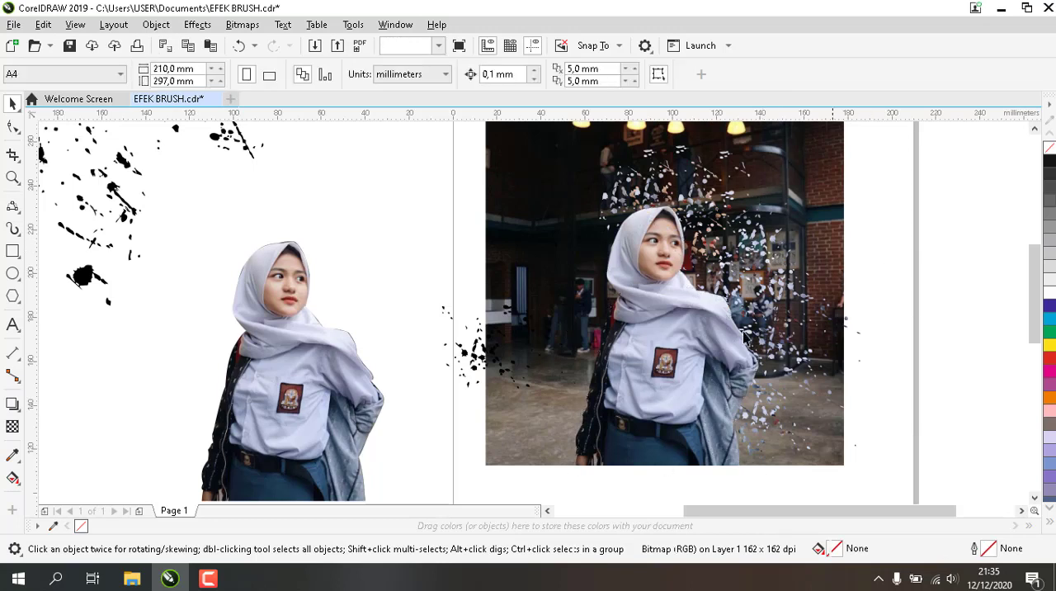
Bring the black dots at the photo's left edge to the front of the page
{"action": "left_click", "coordinate": [665, 184]}
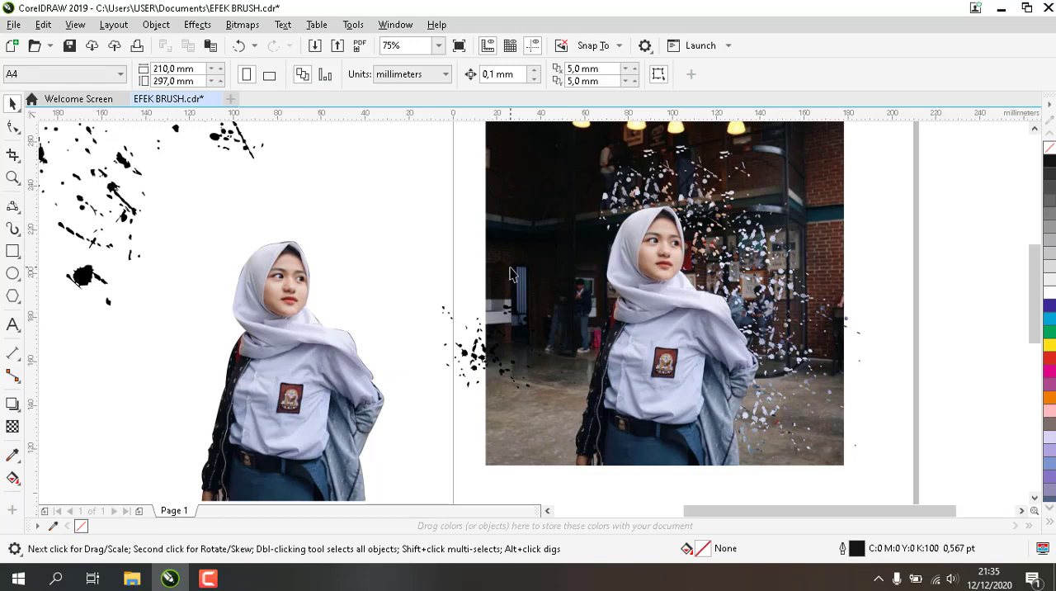
{"action": "left_click", "coordinate": [487, 368]}
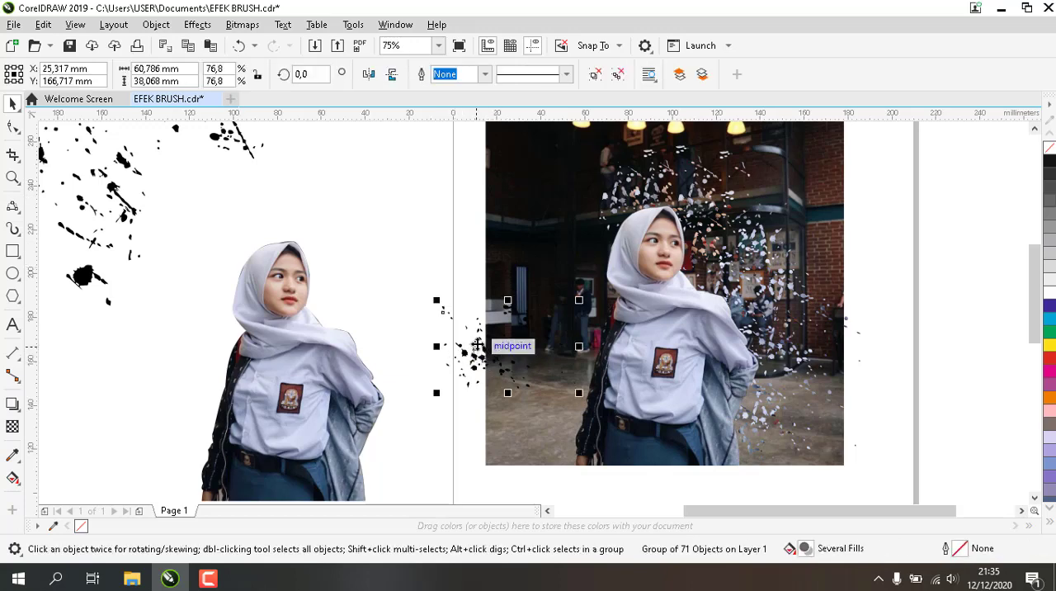
{"action": "right_click", "coordinate": [477, 343]}
{"action": "mouse_move", "coordinate": [578, 236]}
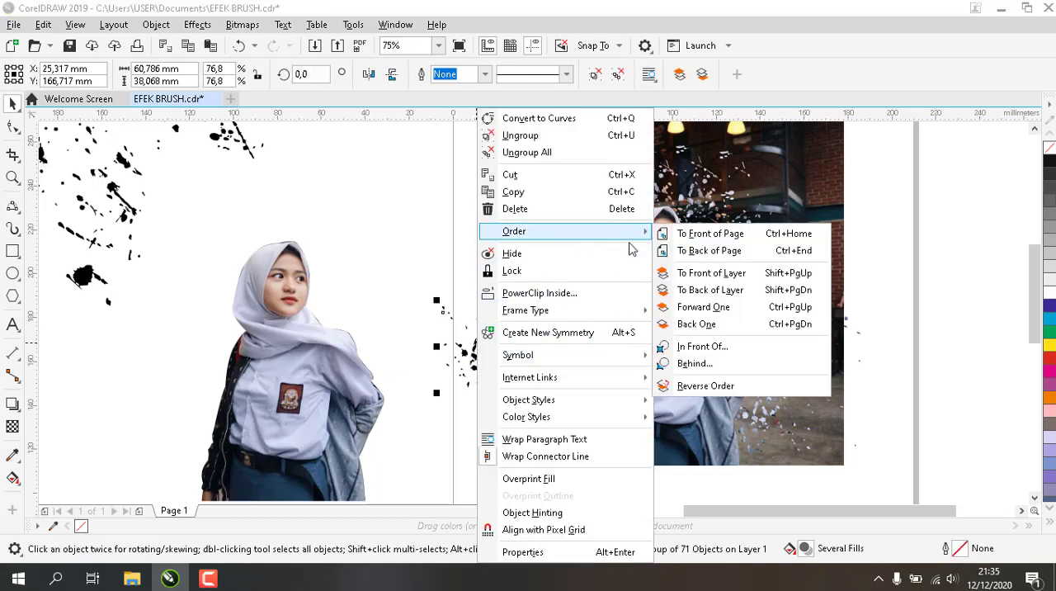
{"action": "left_click", "coordinate": [702, 233]}
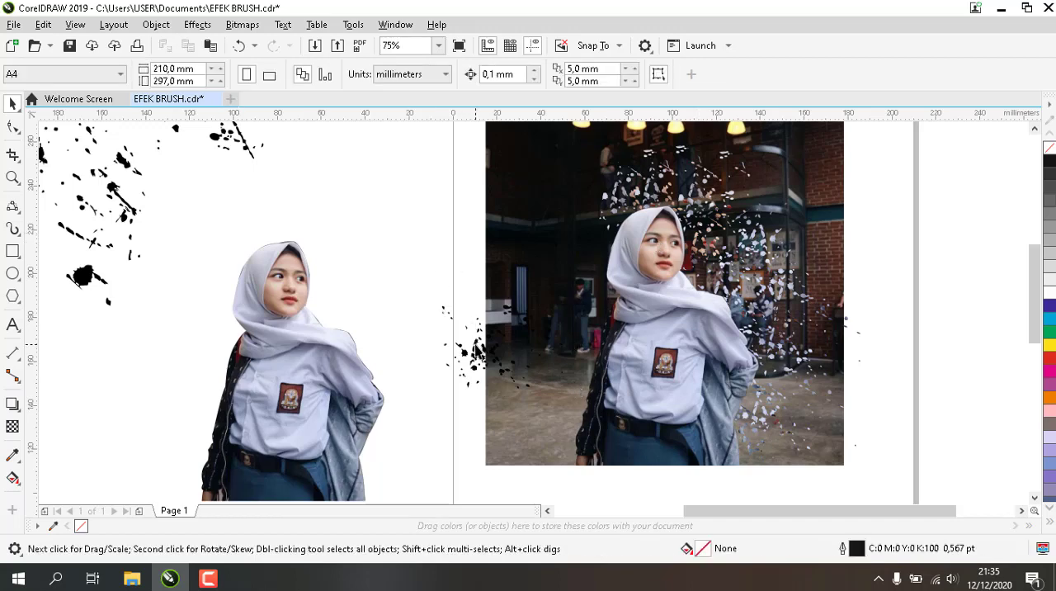
Place the black dots over the scarf and chest and trim their shapes out of the cut-out woman
{"action": "left_click_drag", "start_coordinate": [476, 346], "coordinate": [703, 312]}
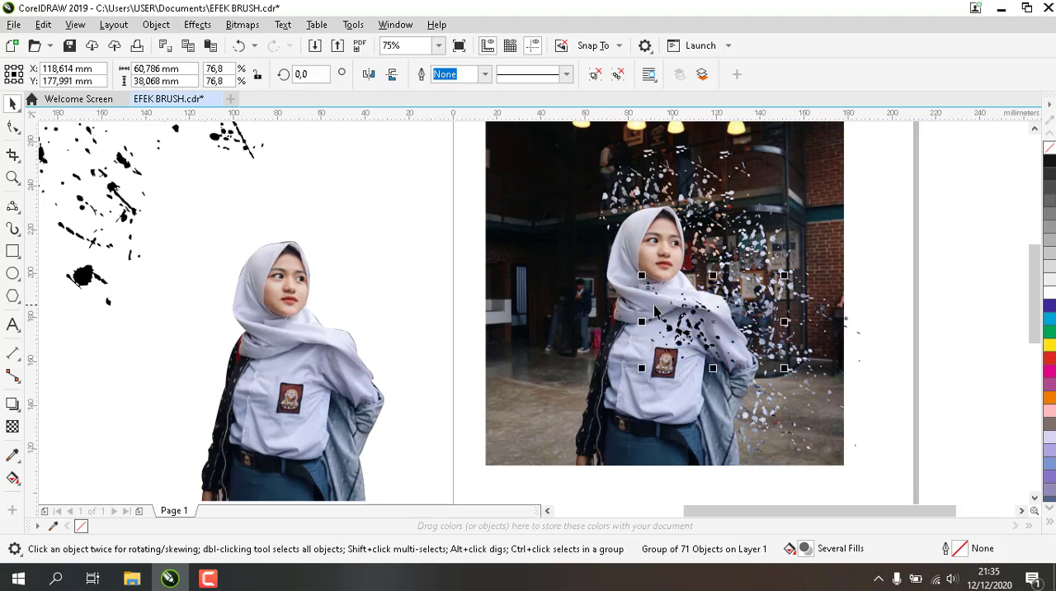
{"action": "left_click", "coordinate": [623, 391], "text": "shift"}
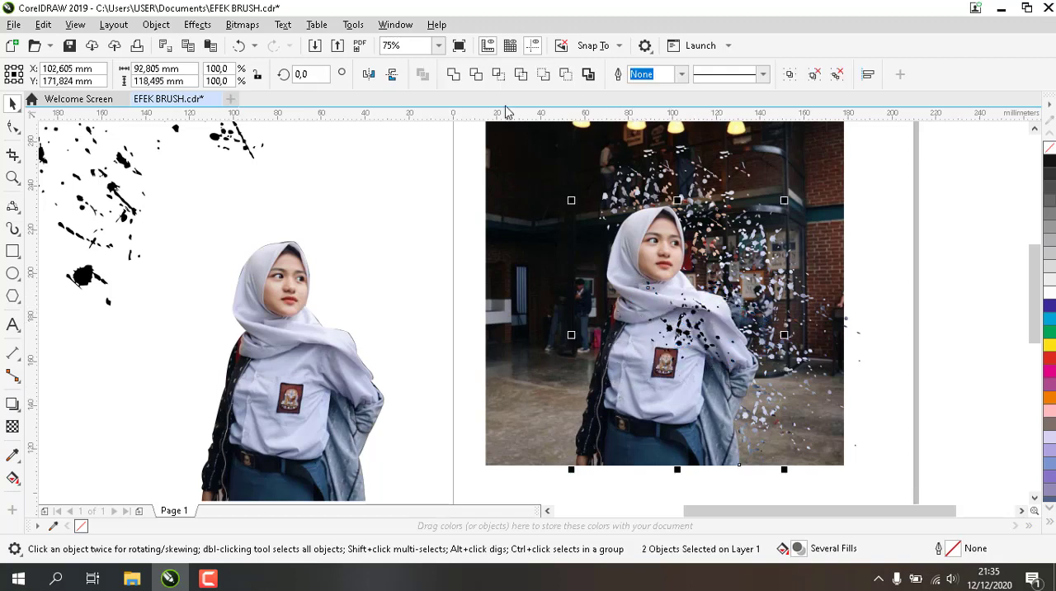
{"action": "left_click", "coordinate": [478, 75]}
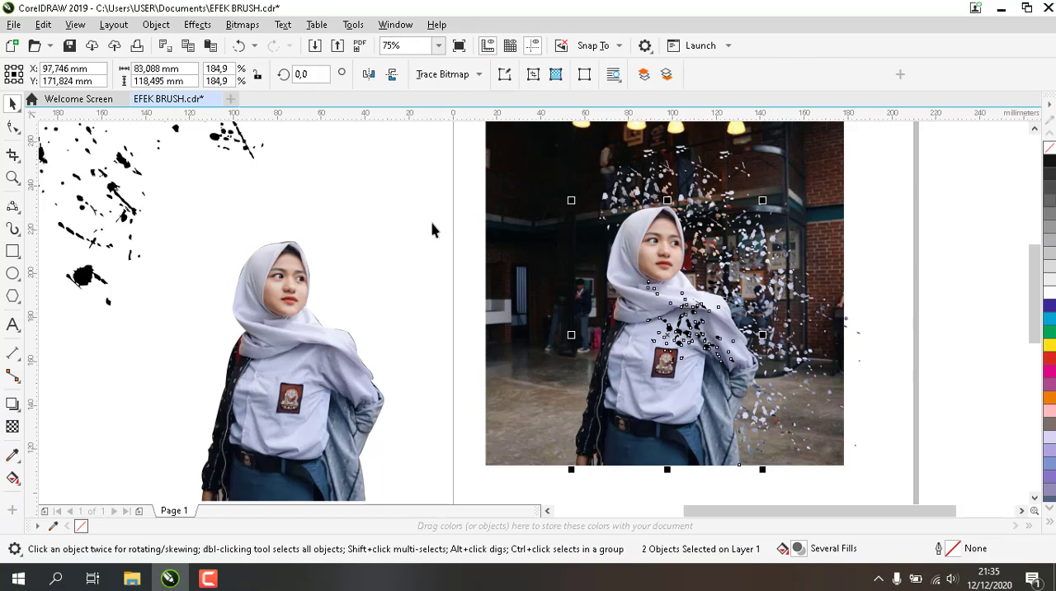
Move the black dots down over the shirt around the badge and delete the background photo behind the woman
{"action": "left_click_drag", "start_coordinate": [703, 338], "coordinate": [677, 392]}
{"action": "left_click", "coordinate": [804, 165]}
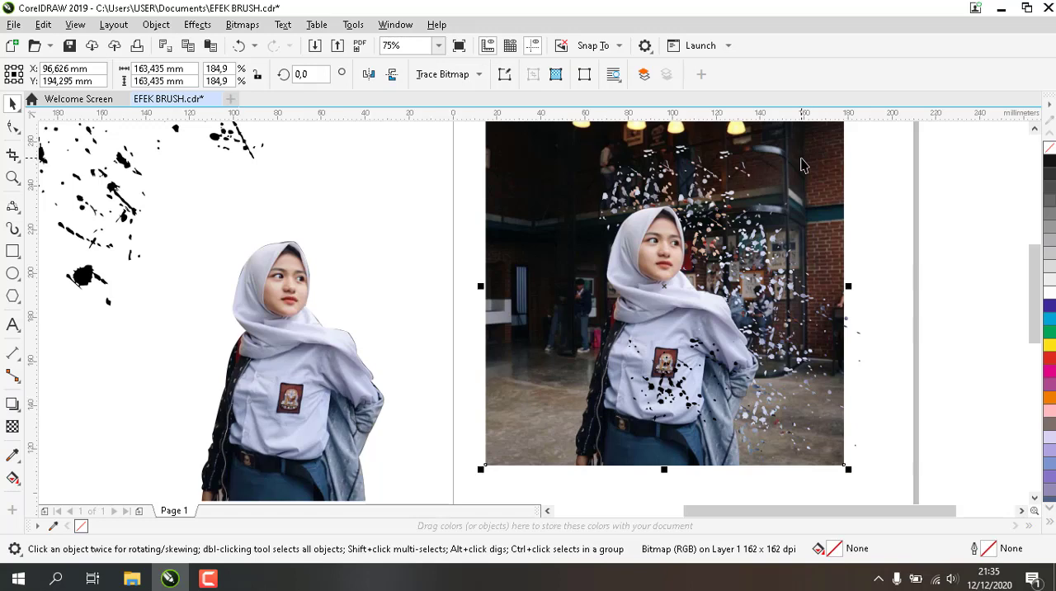
{"action": "key", "text": "Delete"}
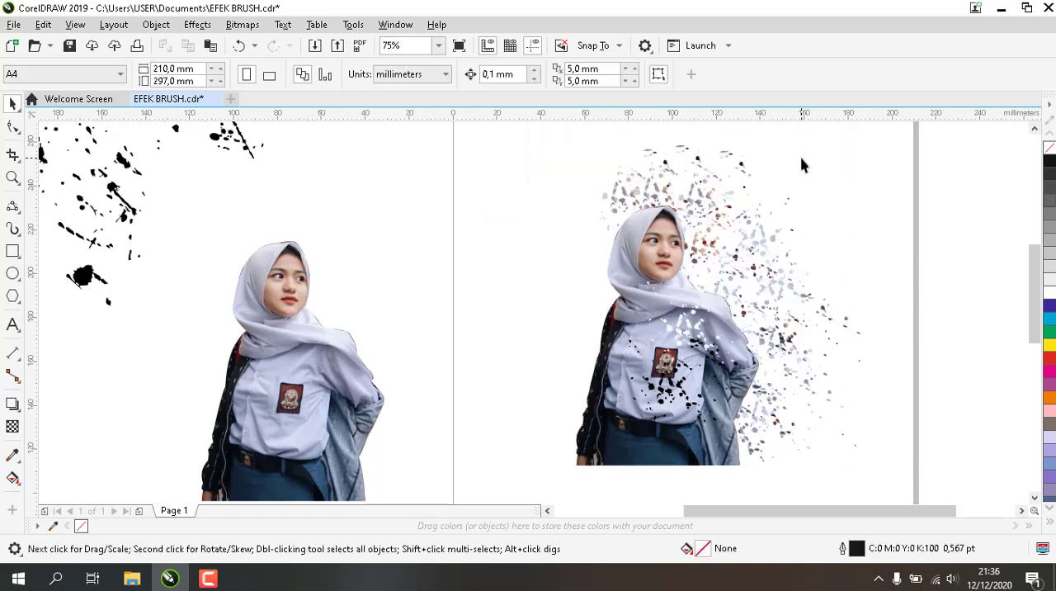
Trim the woman with the black dots lying over the shirt around and below the badge
{"action": "left_click", "coordinate": [672, 385]}
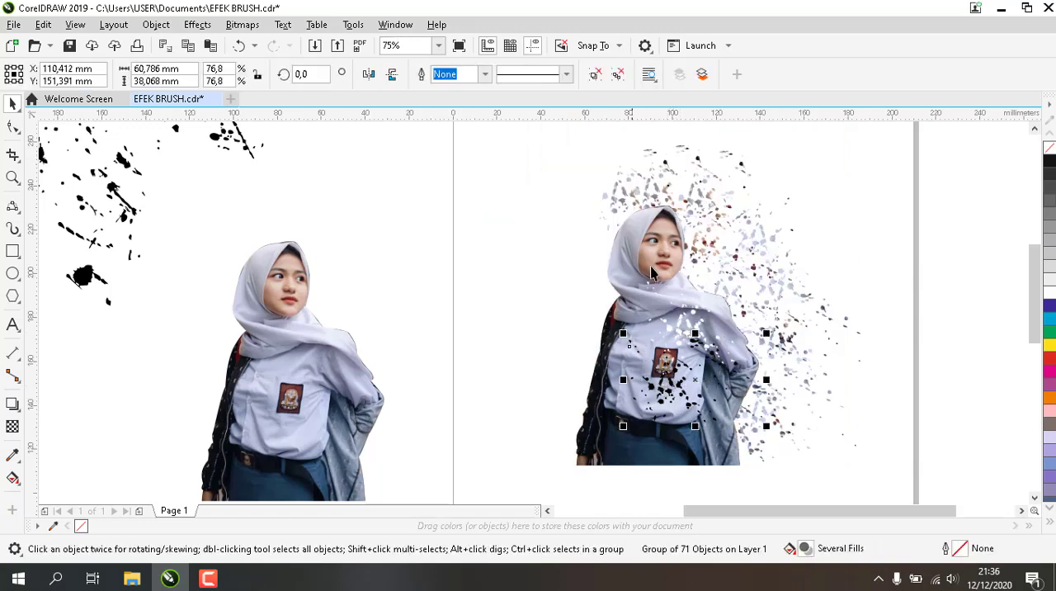
{"action": "left_click", "coordinate": [614, 312], "text": "shift"}
{"action": "left_click", "coordinate": [475, 75]}
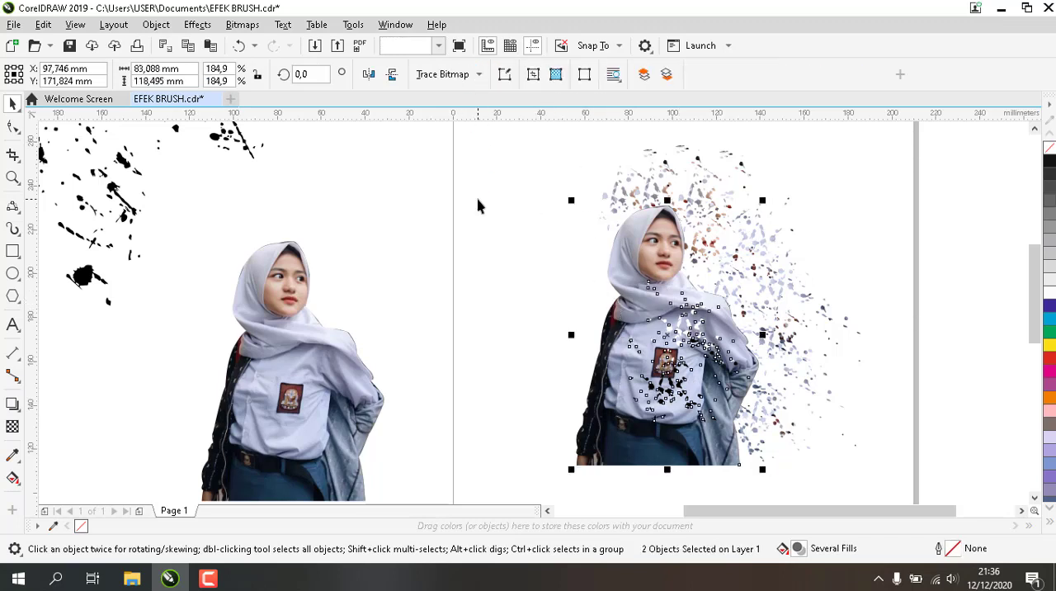
{"action": "key", "text": "Escape"}
Move the black dots down toward the jacket side of the waist and trim the woman with them
{"action": "left_click", "coordinate": [675, 398]}
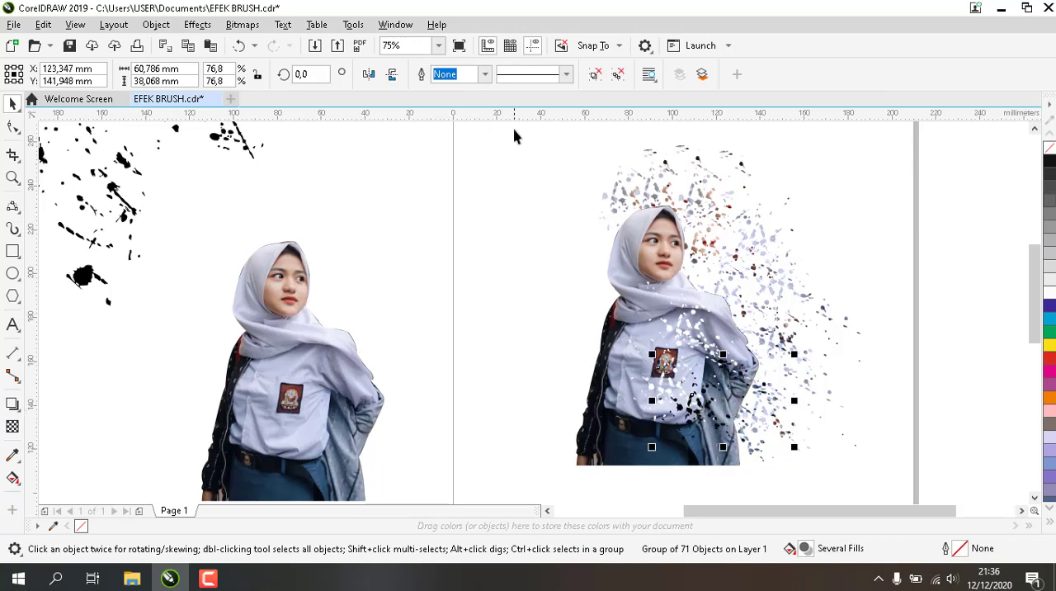
{"action": "left_click", "coordinate": [610, 309], "text": "shift"}
{"action": "left_click", "coordinate": [482, 76]}
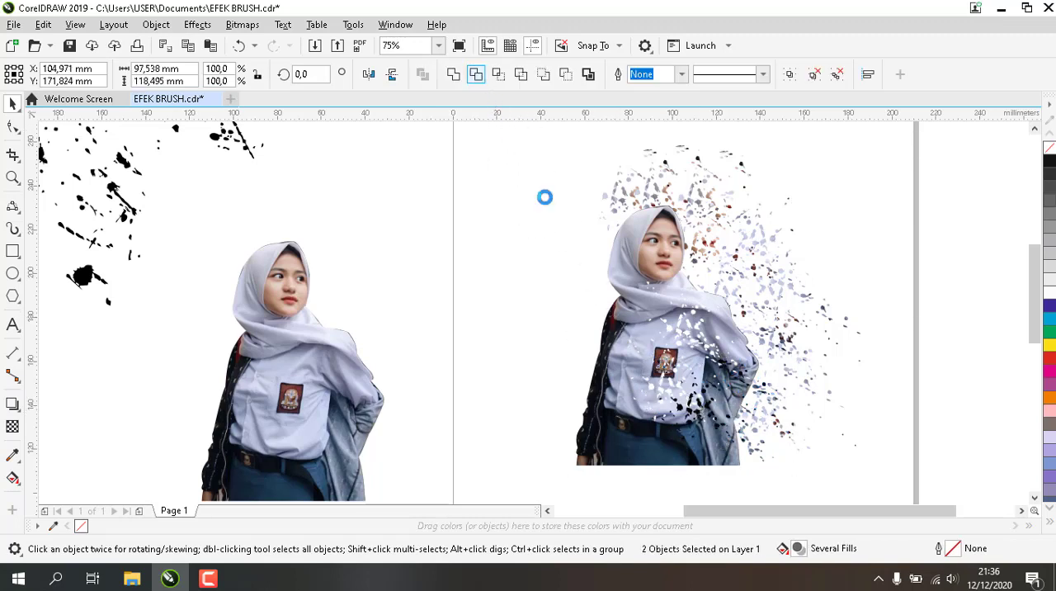
{"action": "left_click", "coordinate": [881, 435]}
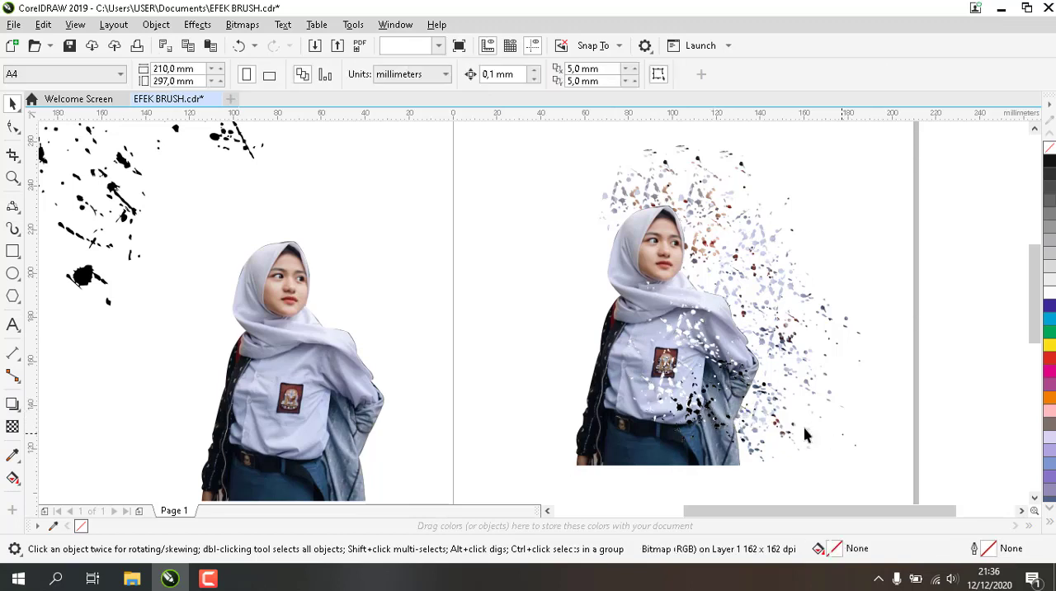
Move the black dots down onto the belt and skirt and trim their shapes out of the woman
{"action": "left_click", "coordinate": [703, 409]}
{"action": "left_click_drag", "start_coordinate": [703, 411], "coordinate": [652, 442]}
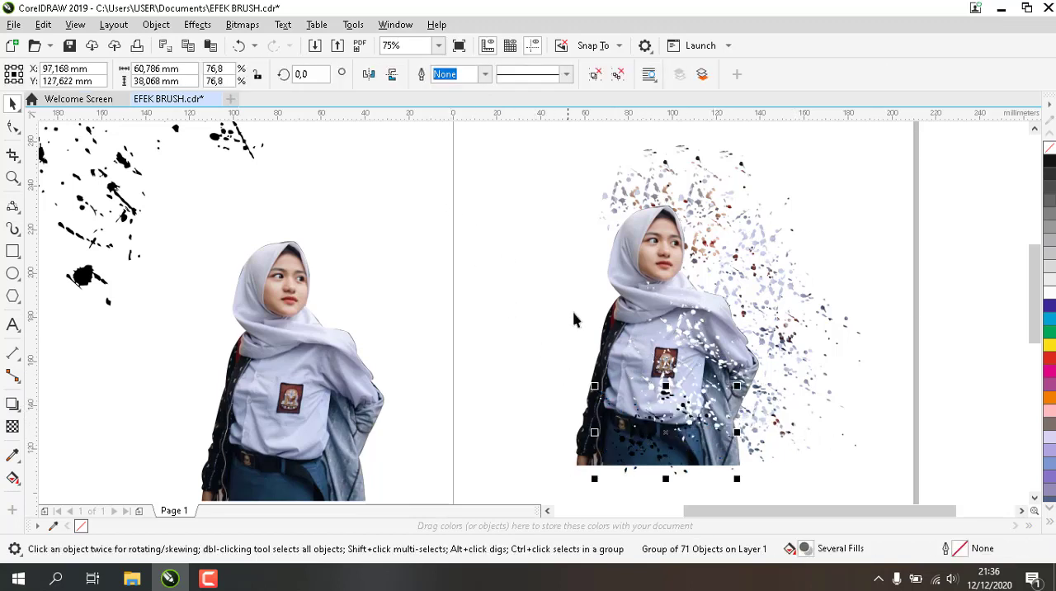
{"action": "left_click", "coordinate": [607, 328], "text": "shift"}
{"action": "left_click", "coordinate": [476, 75]}
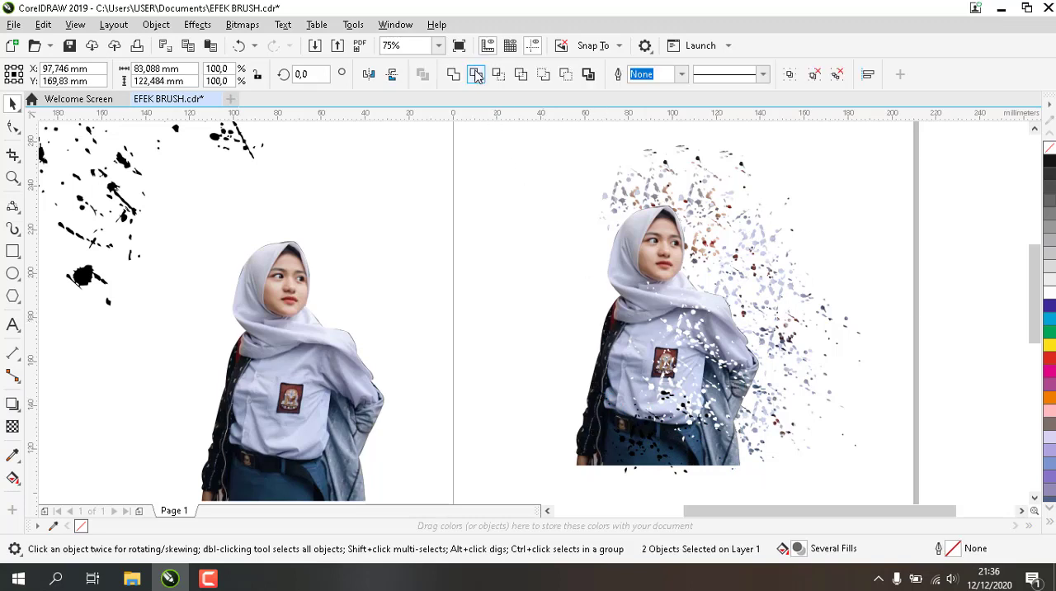
{"action": "left_click", "coordinate": [486, 293]}
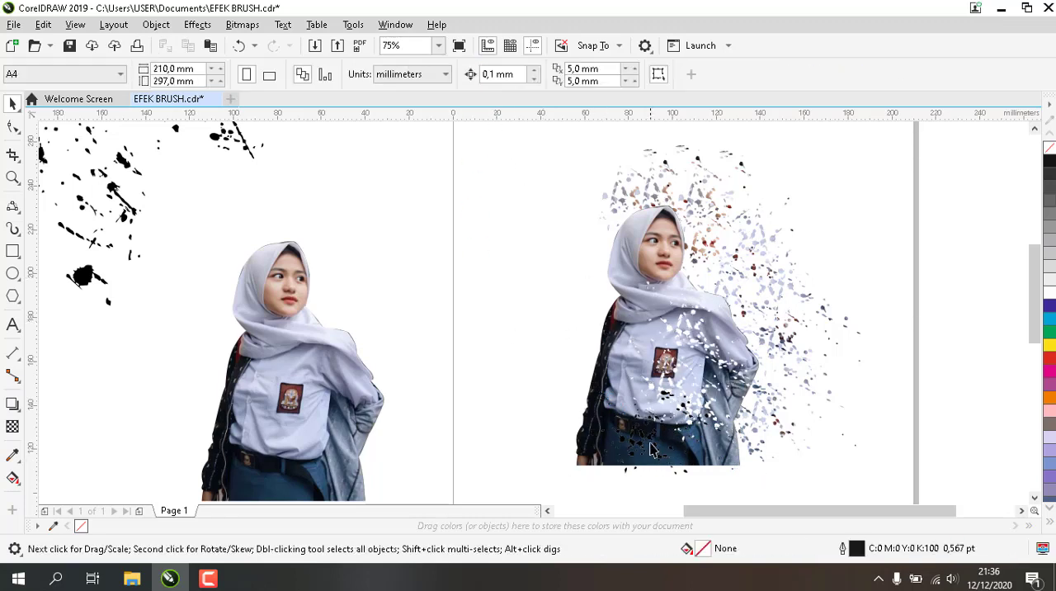
Shift the black dots across the skirt onto the hanging jacket and trim the woman with them there
{"action": "left_click", "coordinate": [651, 442]}
{"action": "left_click_drag", "start_coordinate": [651, 441], "coordinate": [702, 443]}
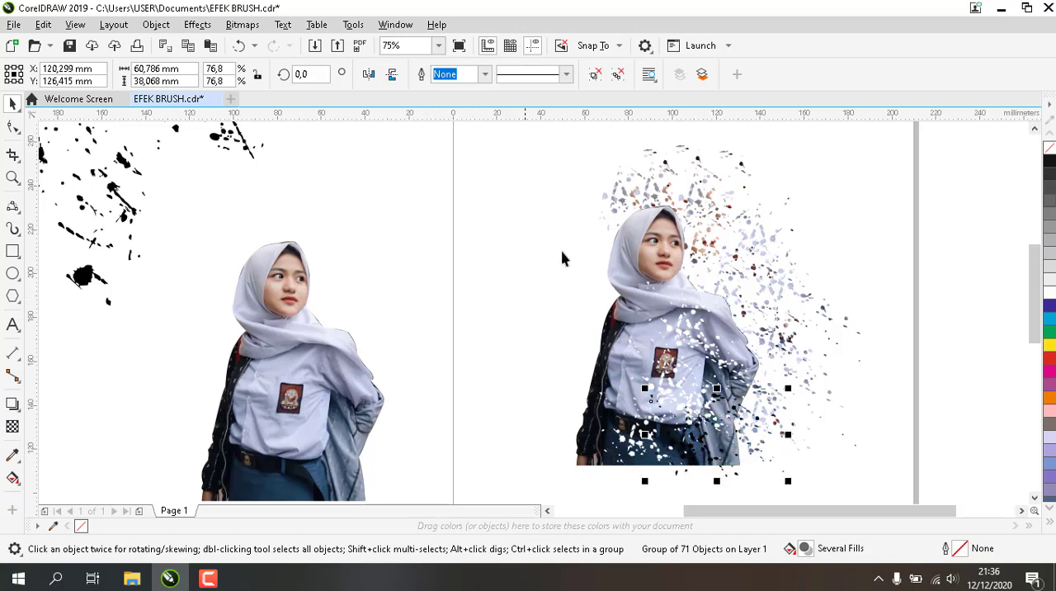
{"action": "left_click", "coordinate": [609, 328], "text": "shift"}
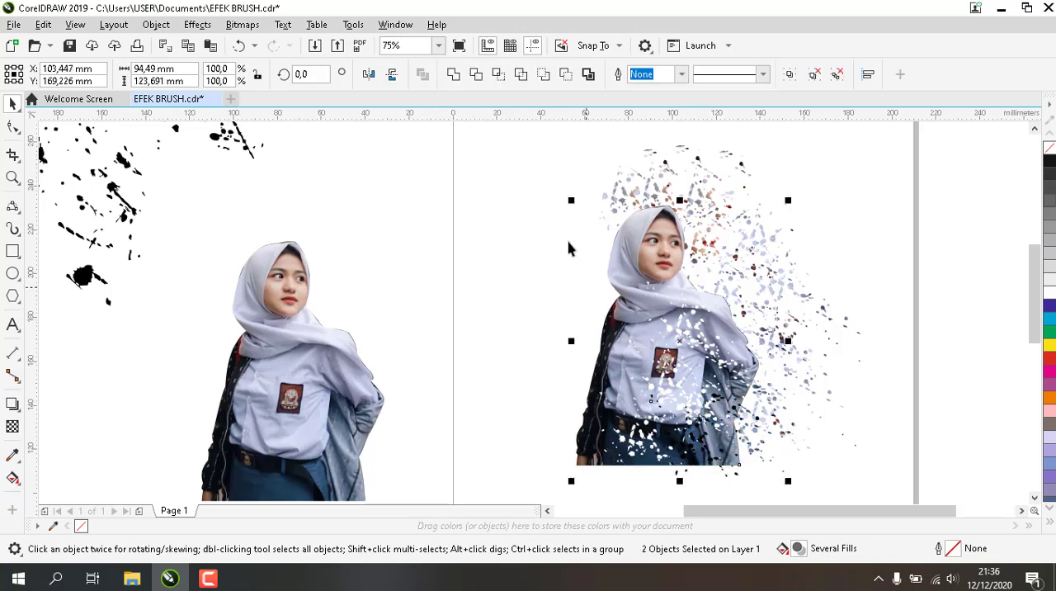
{"action": "left_click", "coordinate": [477, 75]}
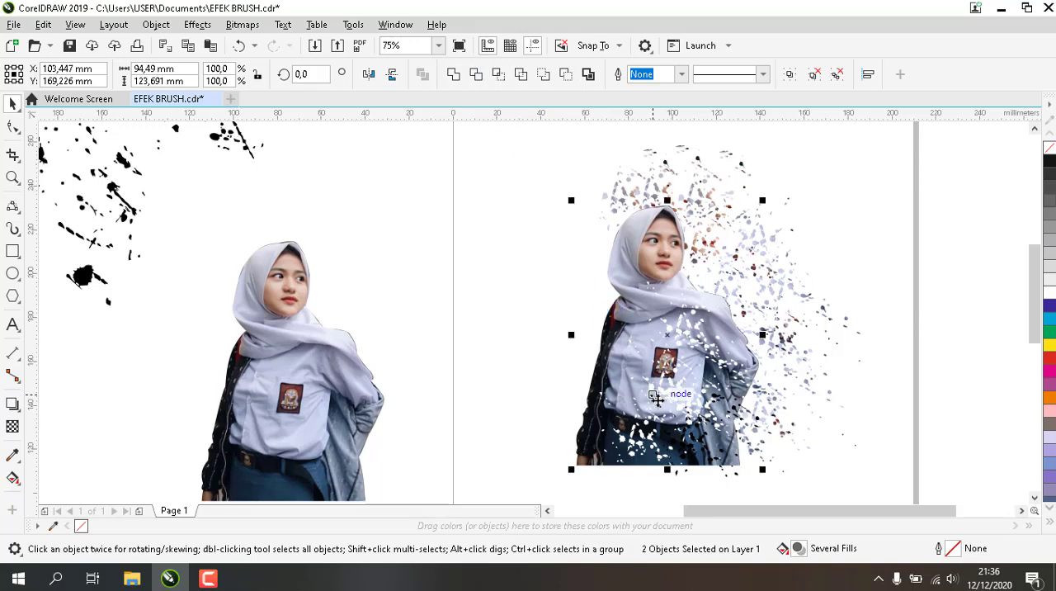
{"action": "left_click", "coordinate": [691, 463]}
{"action": "left_click", "coordinate": [695, 479]}
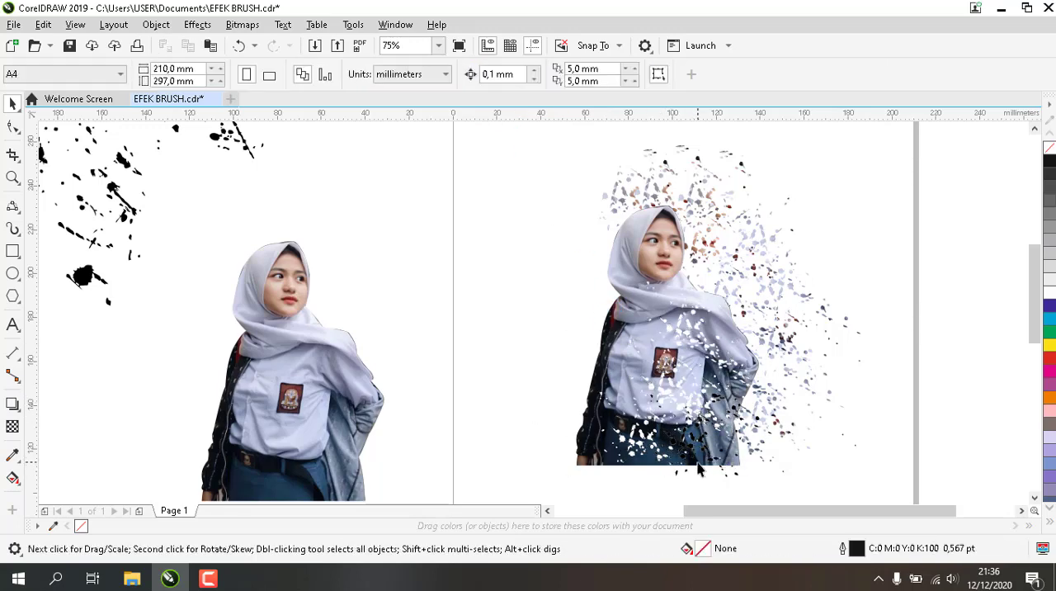
{"action": "left_click", "coordinate": [691, 467]}
{"action": "left_click", "coordinate": [691, 488]}
Mirror the black dots horizontally and place them over the woman's shoulder and upper arm on the dispersion side
{"action": "left_click", "coordinate": [703, 444]}
{"action": "left_click_drag", "start_coordinate": [703, 441], "coordinate": [531, 347]}
{"action": "left_click", "coordinate": [369, 73]}
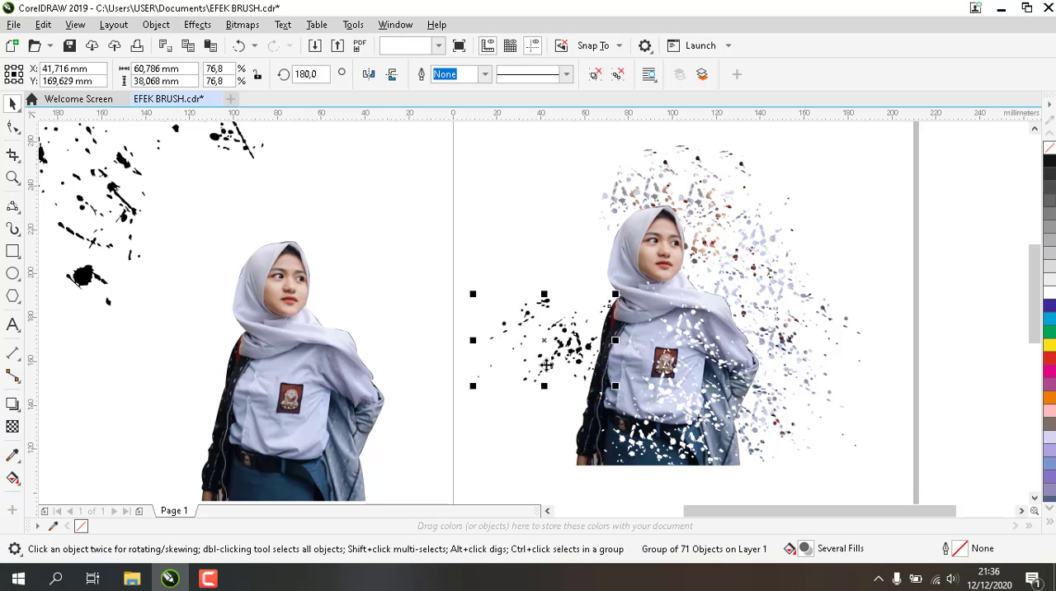
{"action": "left_click_drag", "start_coordinate": [567, 360], "coordinate": [732, 346]}
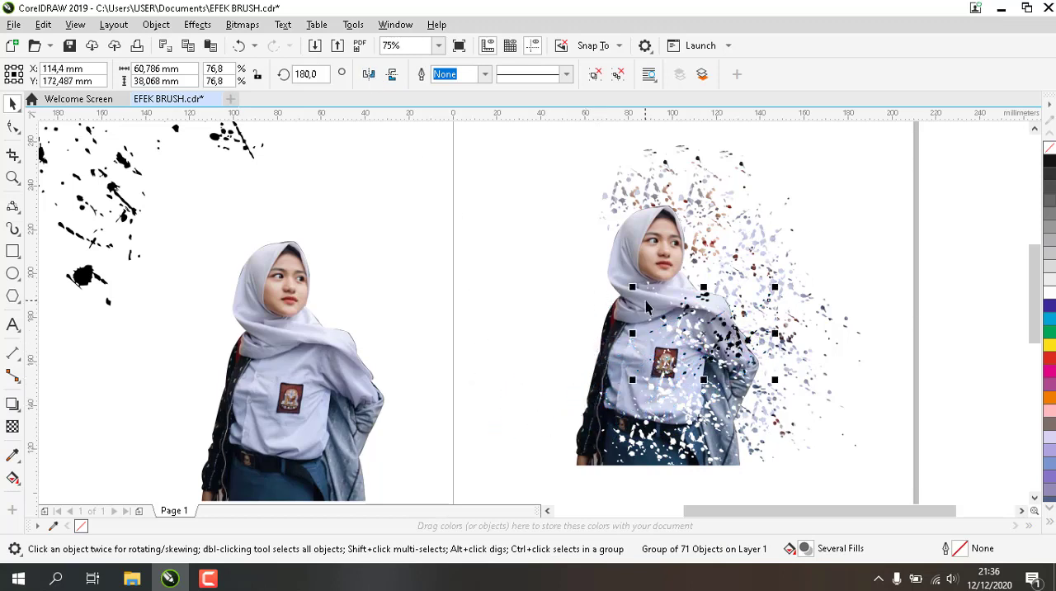
Trim the woman with the mirrored dots over her shoulder and select the dots again
{"action": "left_click", "coordinate": [643, 260], "text": "shift"}
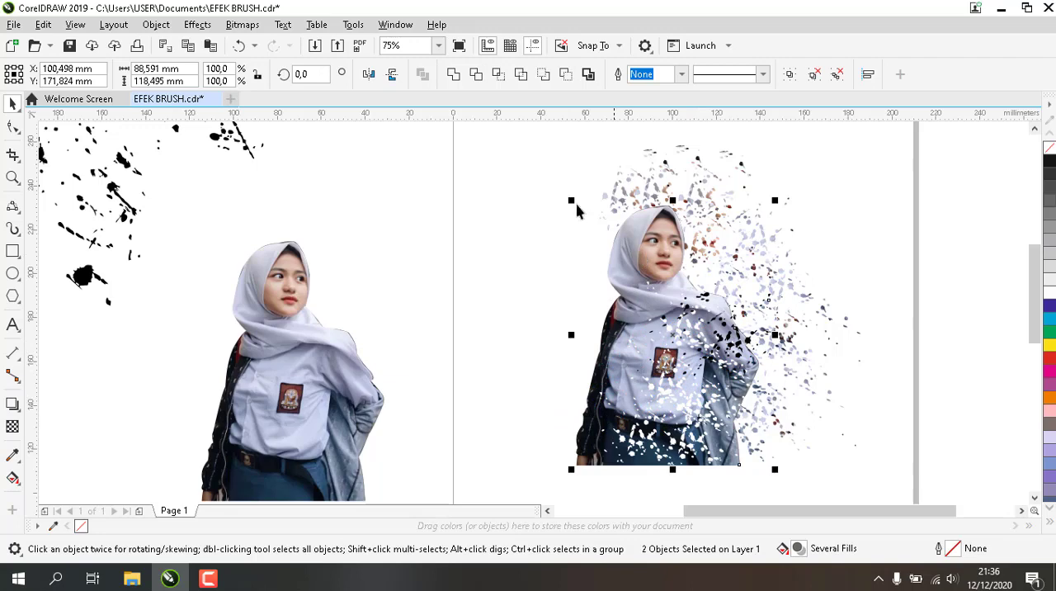
{"action": "left_click", "coordinate": [477, 76]}
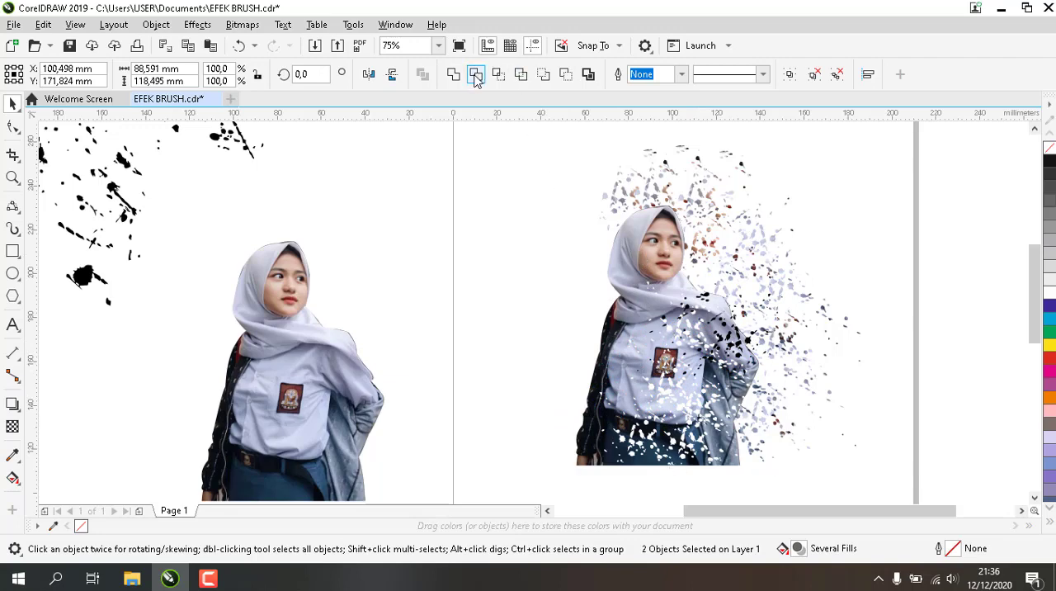
{"action": "left_click", "coordinate": [512, 243]}
{"action": "left_click", "coordinate": [747, 340]}
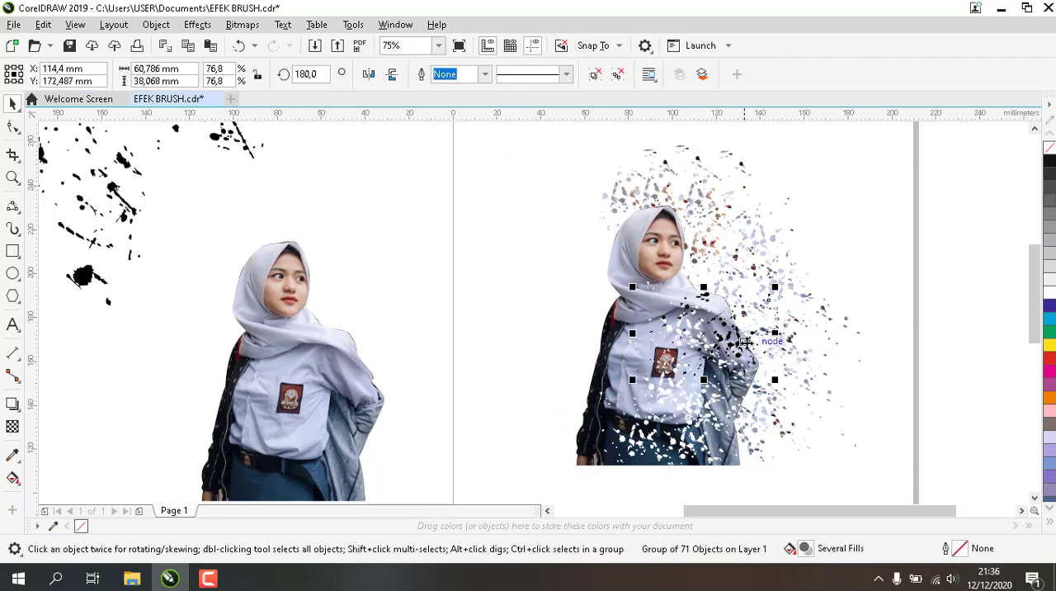
Move the mirrored black dots down over the waist and hanging jacket and trim their shapes out of the woman
{"action": "left_click_drag", "start_coordinate": [727, 418], "coordinate": [741, 425]}
{"action": "left_click", "coordinate": [622, 318], "text": "shift"}
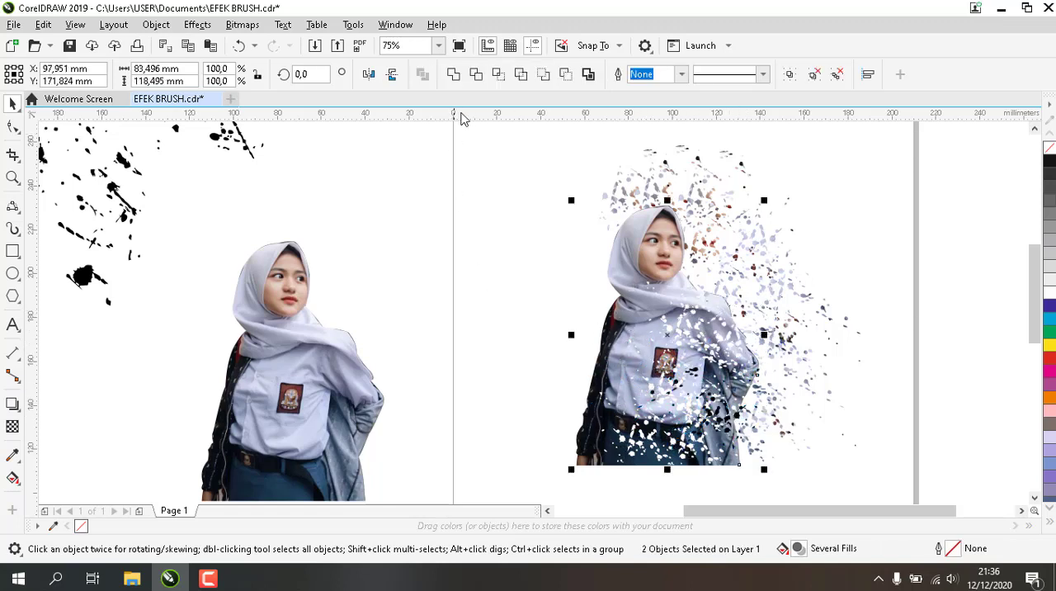
{"action": "left_click", "coordinate": [476, 74]}
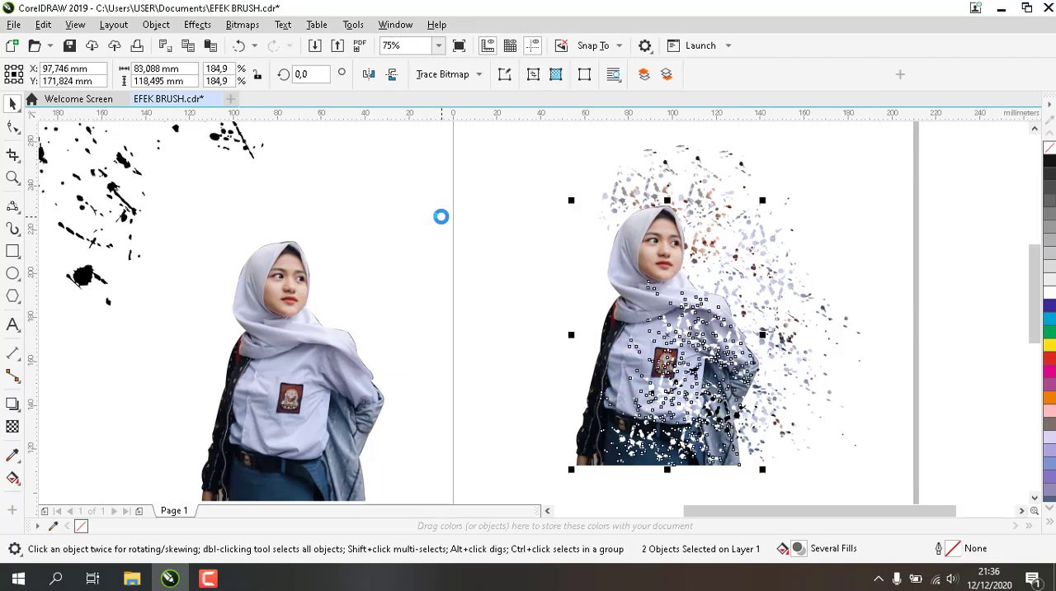
{"action": "left_click", "coordinate": [554, 325]}
Move the black dots up over the woman's shoulder and scarf on the dispersion side and trim her with them
{"action": "left_click", "coordinate": [740, 422]}
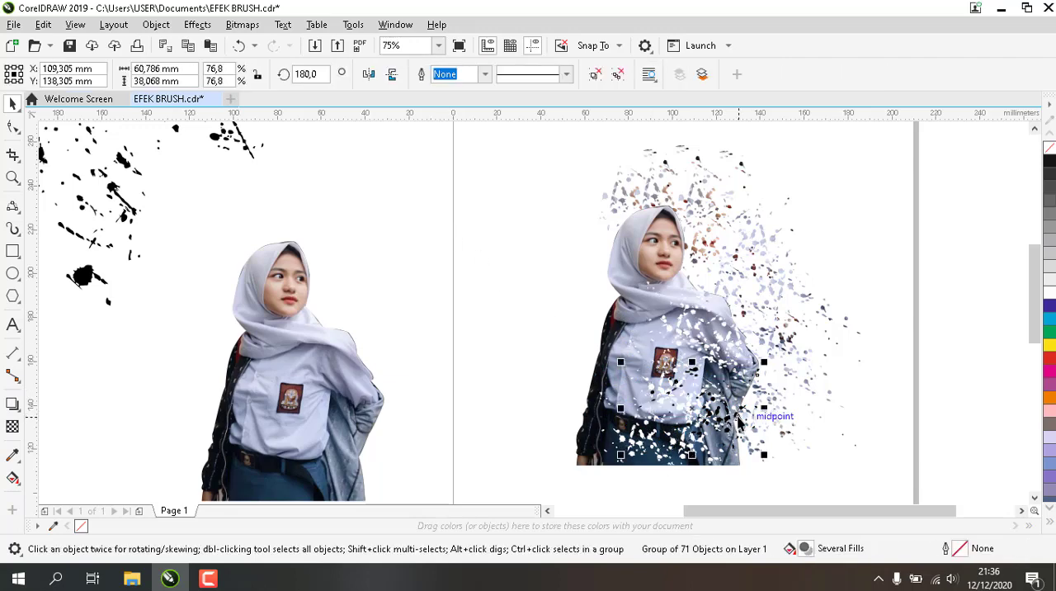
{"action": "left_click_drag", "start_coordinate": [738, 417], "coordinate": [745, 307]}
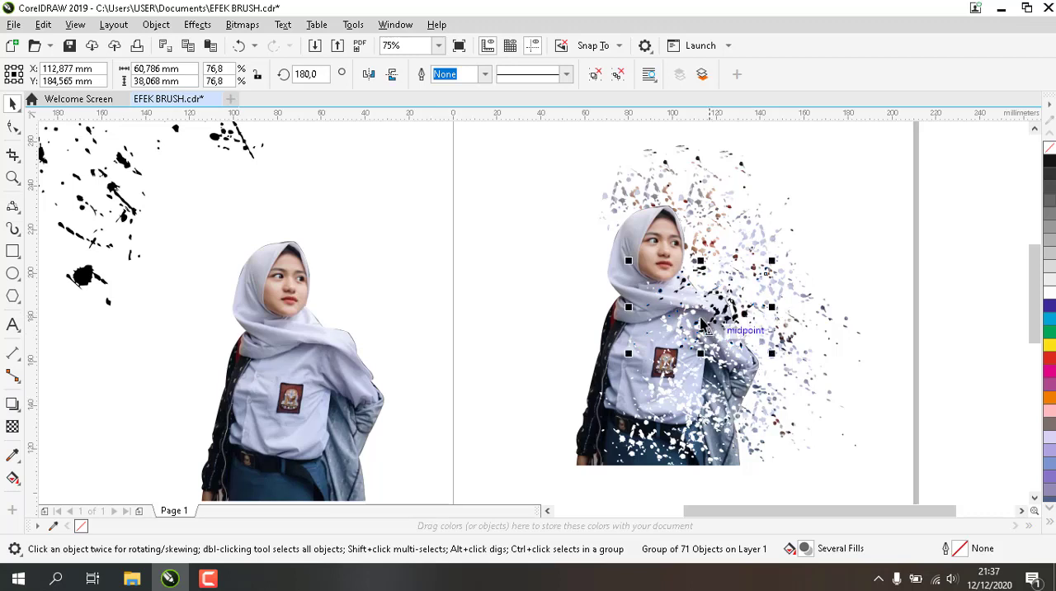
{"action": "left_click", "coordinate": [647, 252], "text": "shift"}
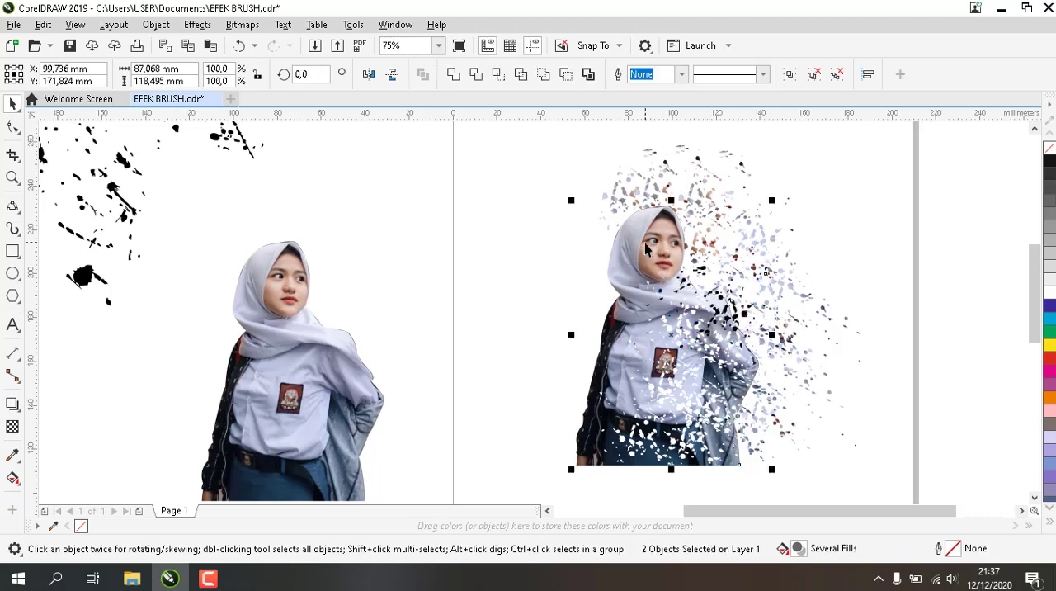
{"action": "left_click", "coordinate": [479, 80]}
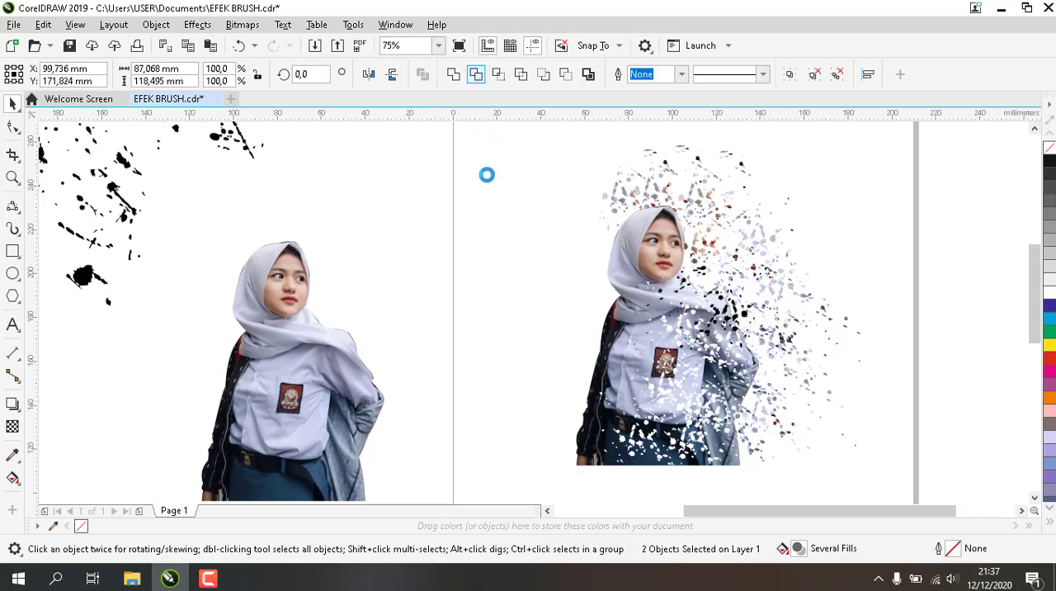
{"action": "left_click", "coordinate": [493, 219]}
Reposition the black dots over the woman's elbow and hanging jacket and trim their shapes out of her
{"action": "left_click", "coordinate": [734, 314]}
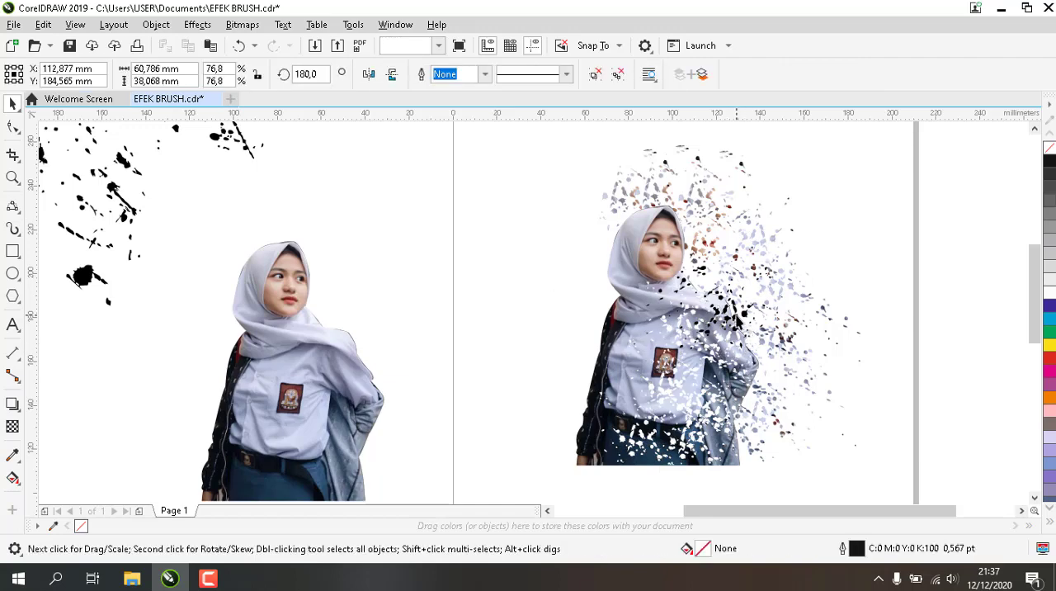
{"action": "left_click_drag", "start_coordinate": [734, 313], "coordinate": [611, 314]}
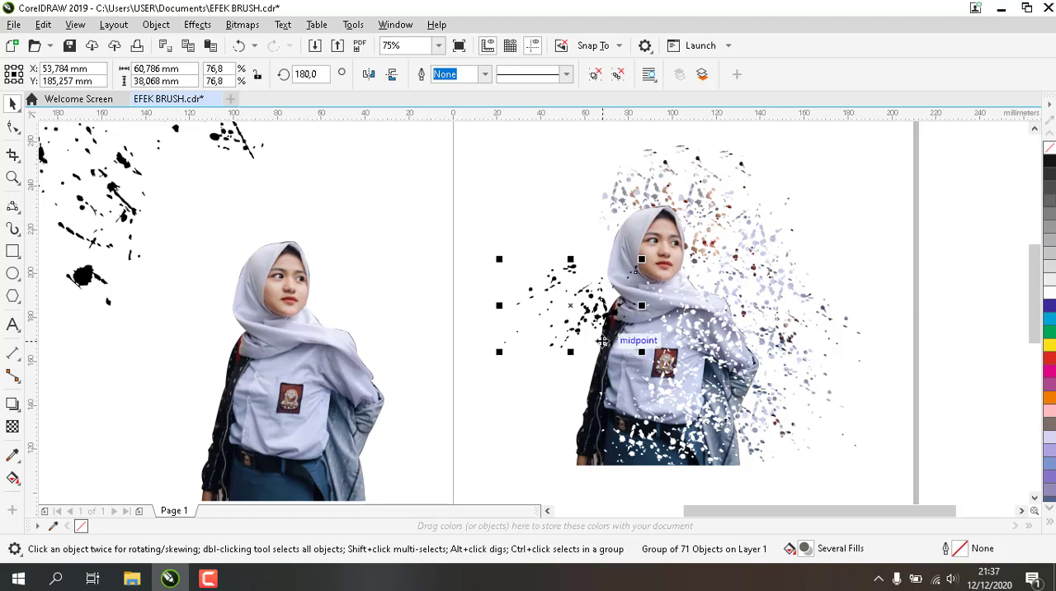
{"action": "left_click_drag", "start_coordinate": [588, 307], "coordinate": [725, 390]}
{"action": "left_click", "coordinate": [627, 282], "text": "shift"}
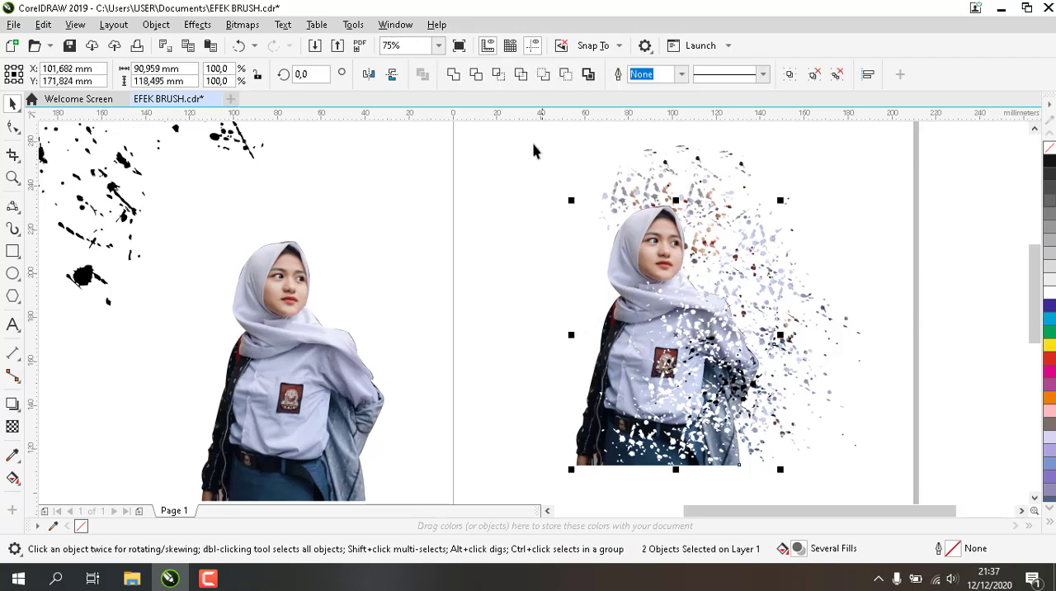
{"action": "left_click", "coordinate": [479, 75]}
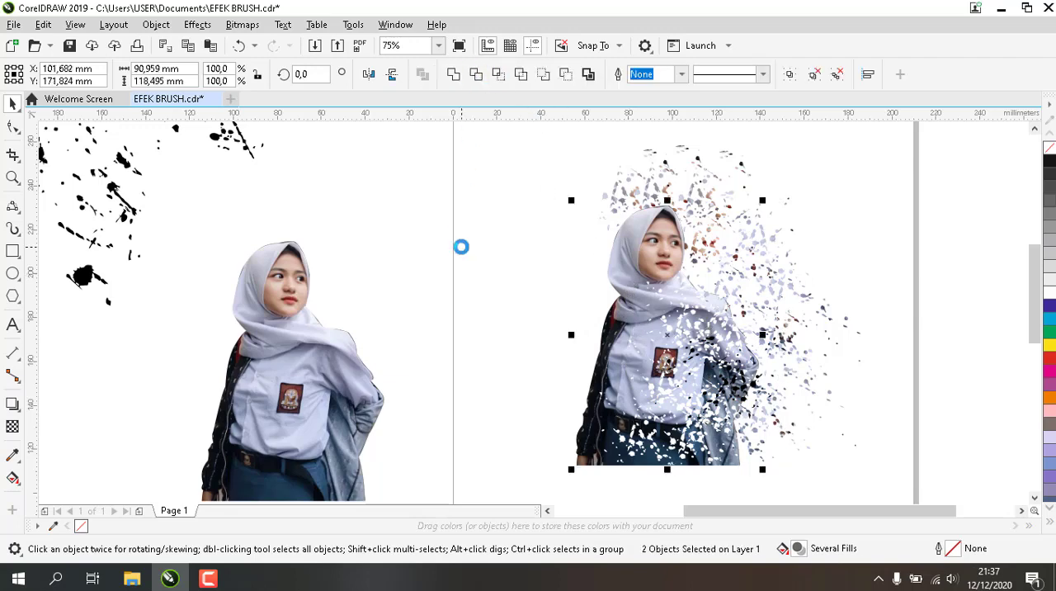
{"action": "left_click", "coordinate": [462, 250]}
Move the black dots off the woman into the empty space between the two figures and deselect them
{"action": "left_click", "coordinate": [755, 390]}
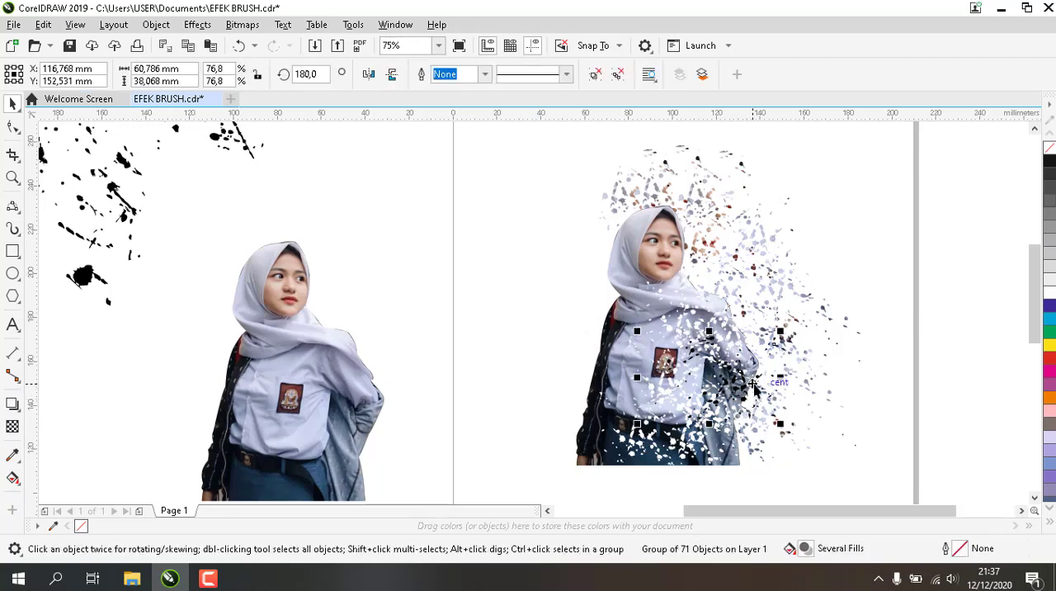
{"action": "left_click_drag", "start_coordinate": [754, 383], "coordinate": [512, 302]}
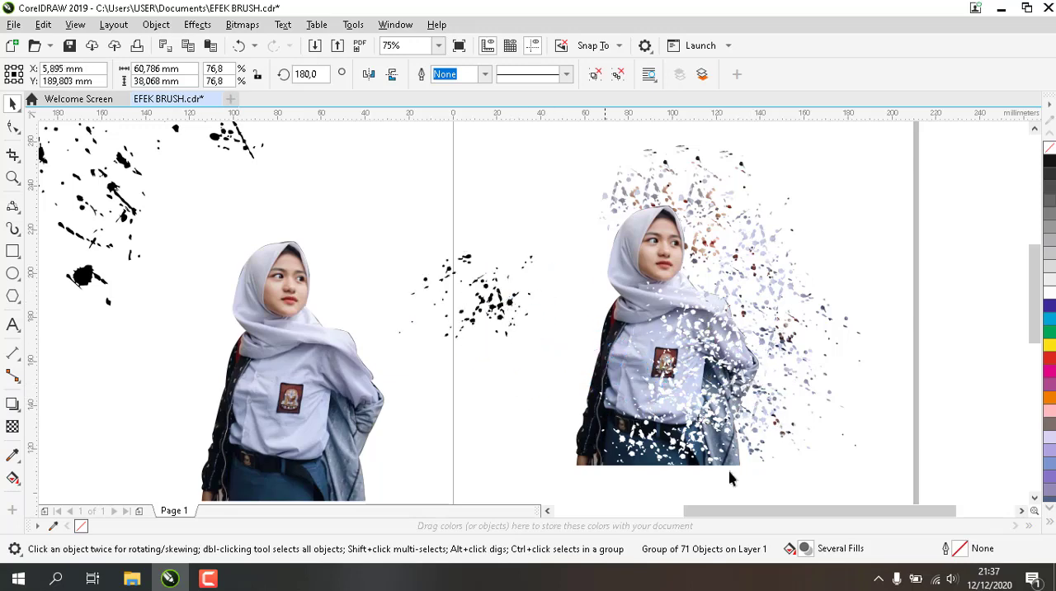
{"action": "key", "text": "Escape"}
{"action": "scroll", "coordinate": [662, 404], "scroll_direction": "down", "scroll_amount": 3}
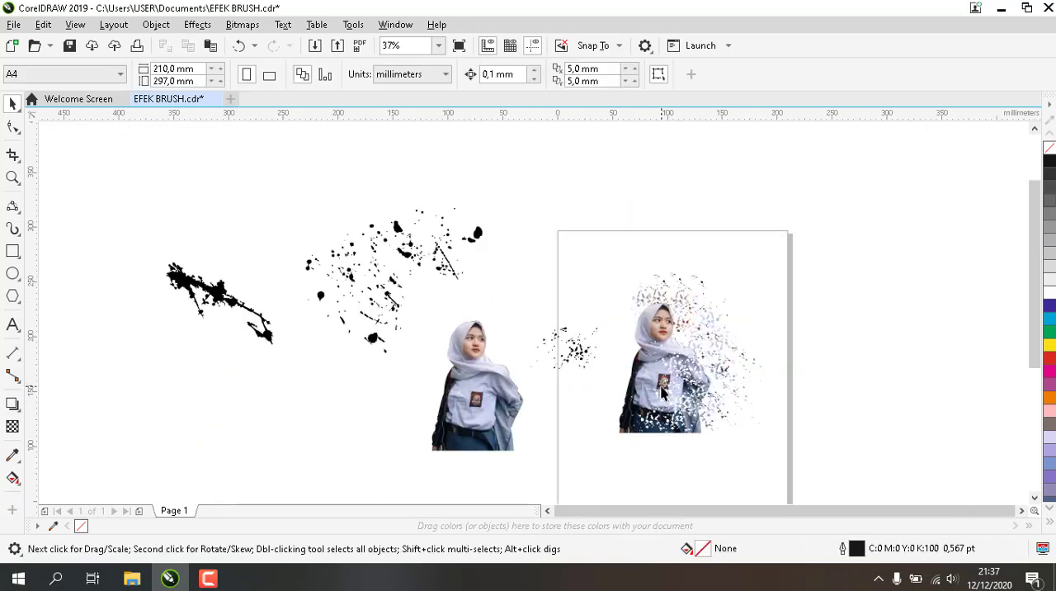
{"action": "scroll", "coordinate": [662, 394], "scroll_direction": "up", "scroll_amount": 3}
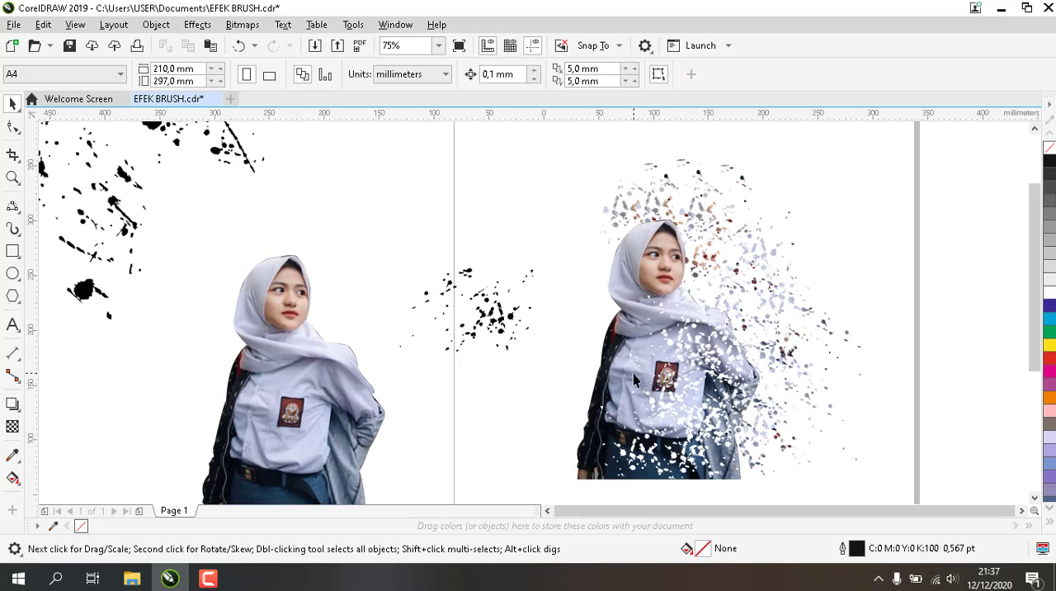
{"action": "scroll", "coordinate": [636, 378], "scroll_direction": "down", "scroll_amount": 3}
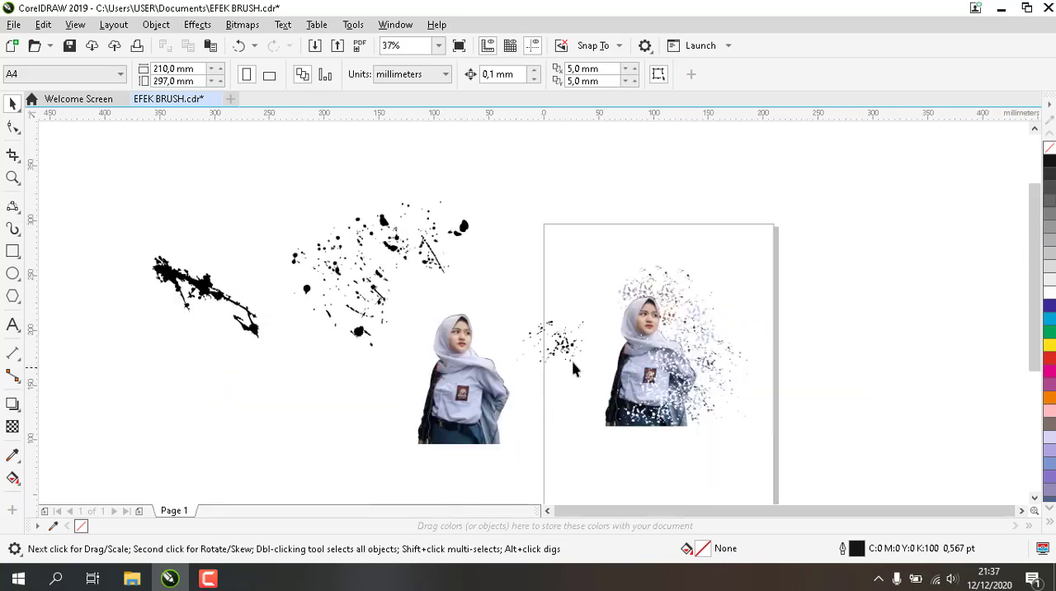
Place the large elongated ink splatter over the dispersed woman's body and bring it to the front of the page
{"action": "left_click", "coordinate": [203, 289]}
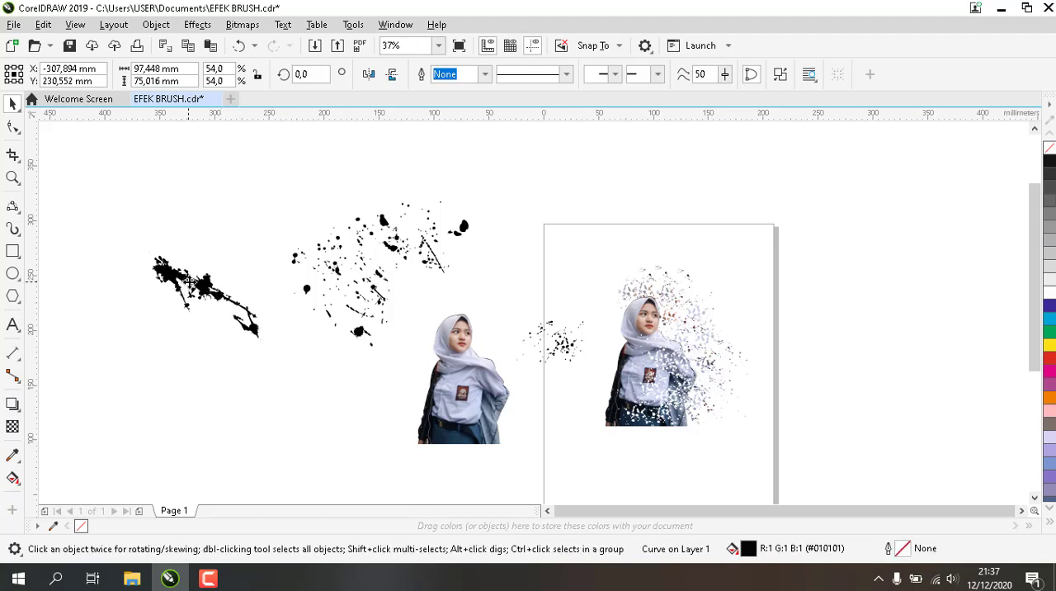
{"action": "mouse_move", "coordinate": [217, 282]}
{"action": "left_mouse_down"}
{"action": "mouse_move", "coordinate": [549, 452]}
{"action": "mouse_move", "coordinate": [615, 435]}
{"action": "mouse_move", "coordinate": [644, 390]}
{"action": "left_mouse_up"}
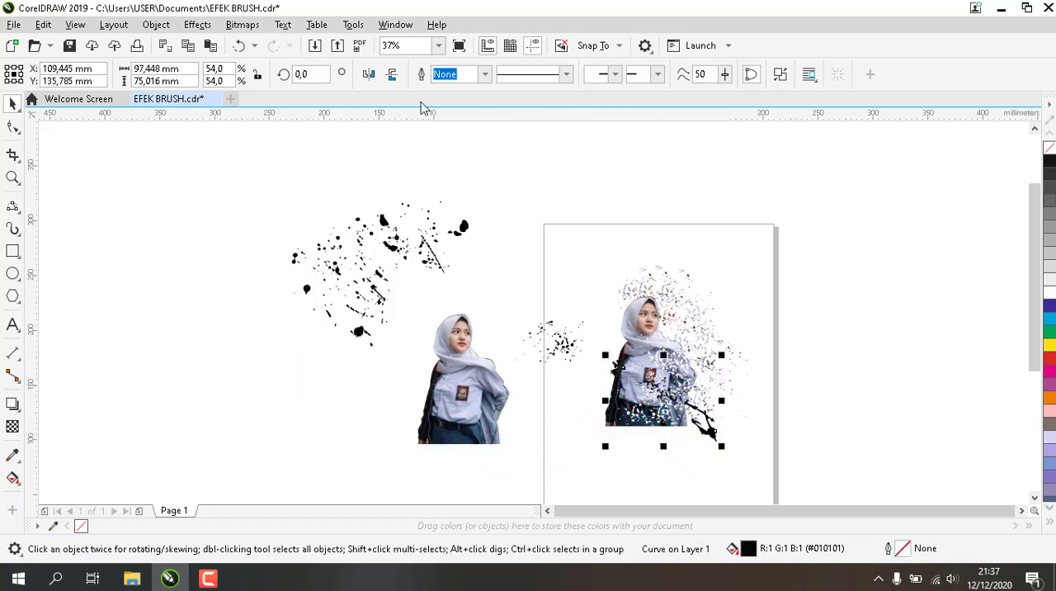
{"action": "right_click", "coordinate": [713, 435]}
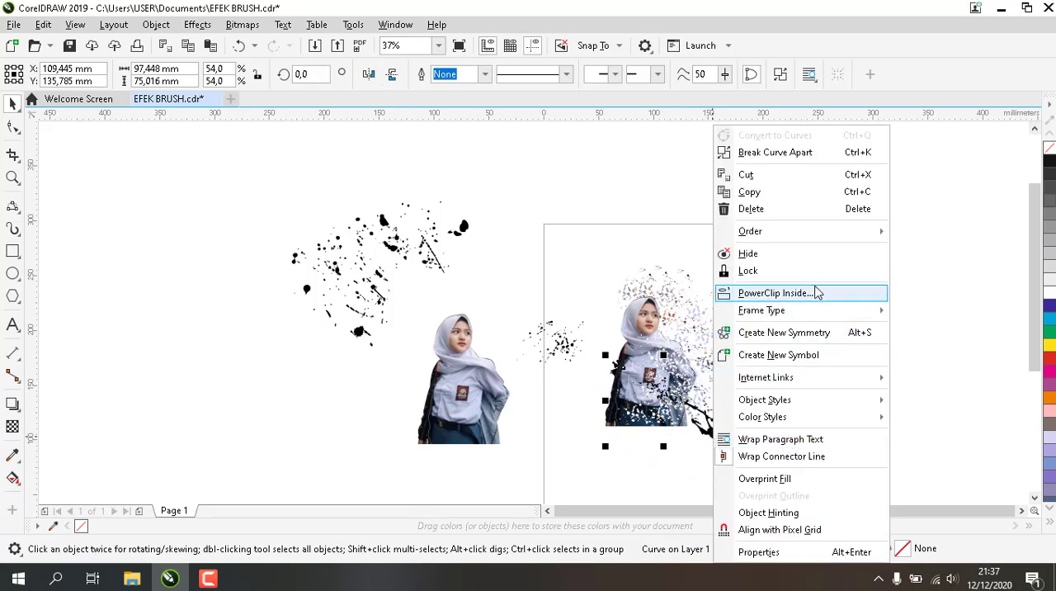
{"action": "mouse_move", "coordinate": [799, 241]}
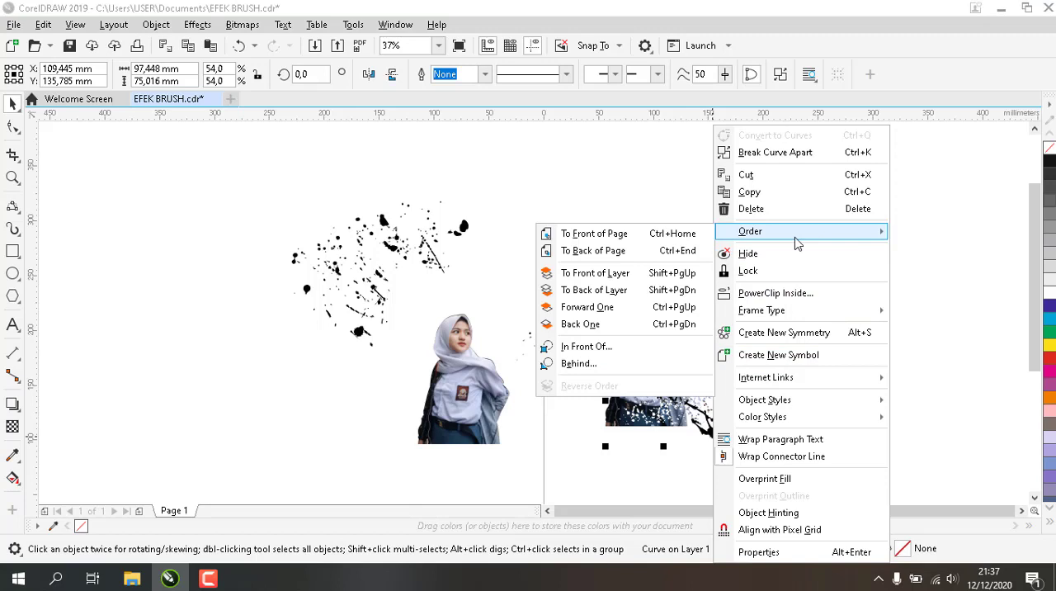
{"action": "left_click", "coordinate": [607, 237]}
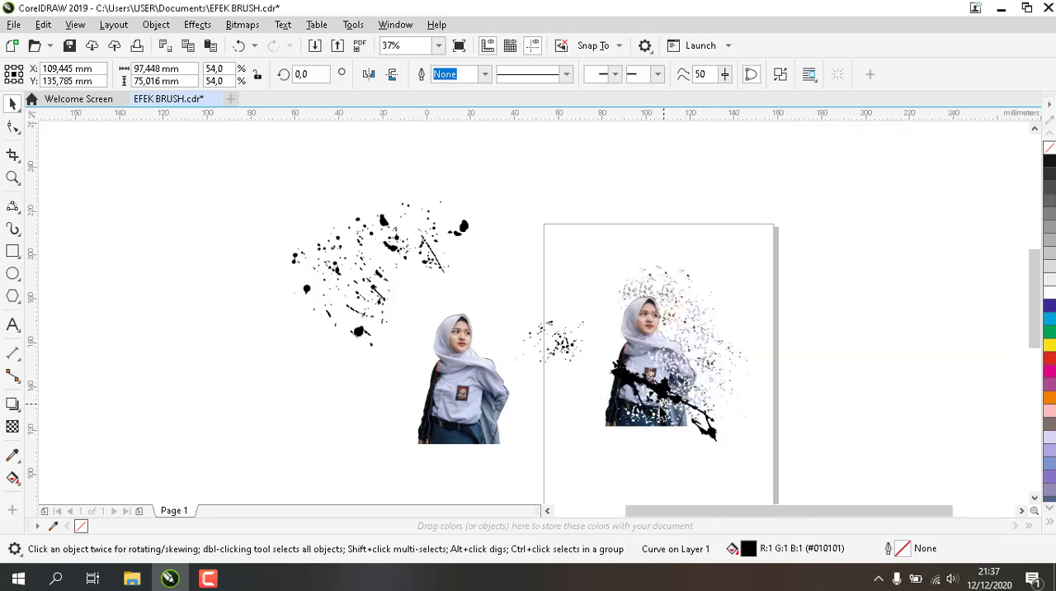
Mirror the large splatter horizontally, place it diagonally across the woman's skirt and trim its shape out of her
{"action": "scroll", "coordinate": [660, 373], "scroll_direction": "up", "scroll_amount": 2}
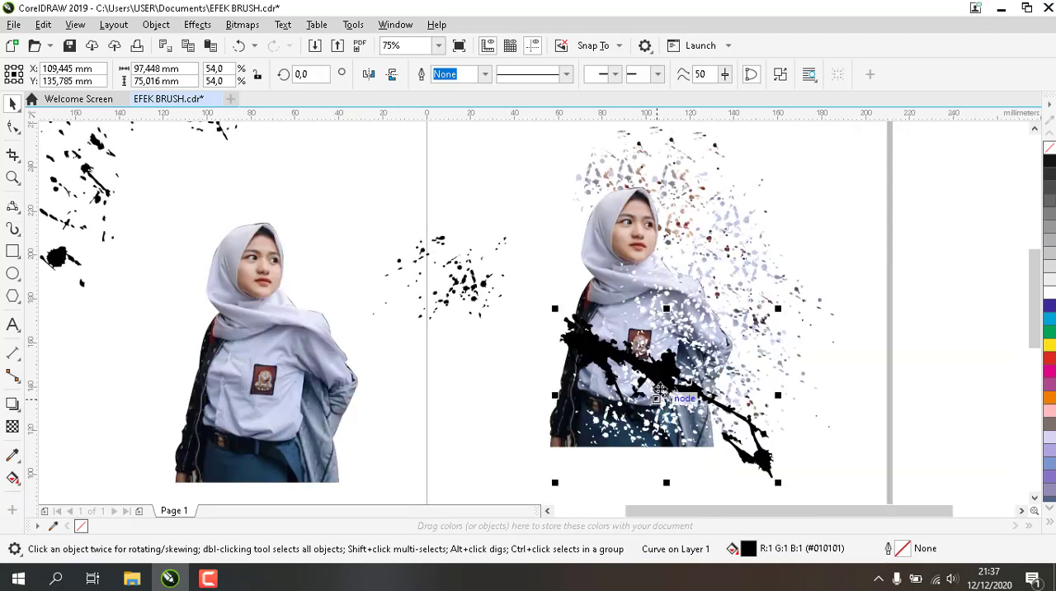
{"action": "left_click", "coordinate": [371, 75]}
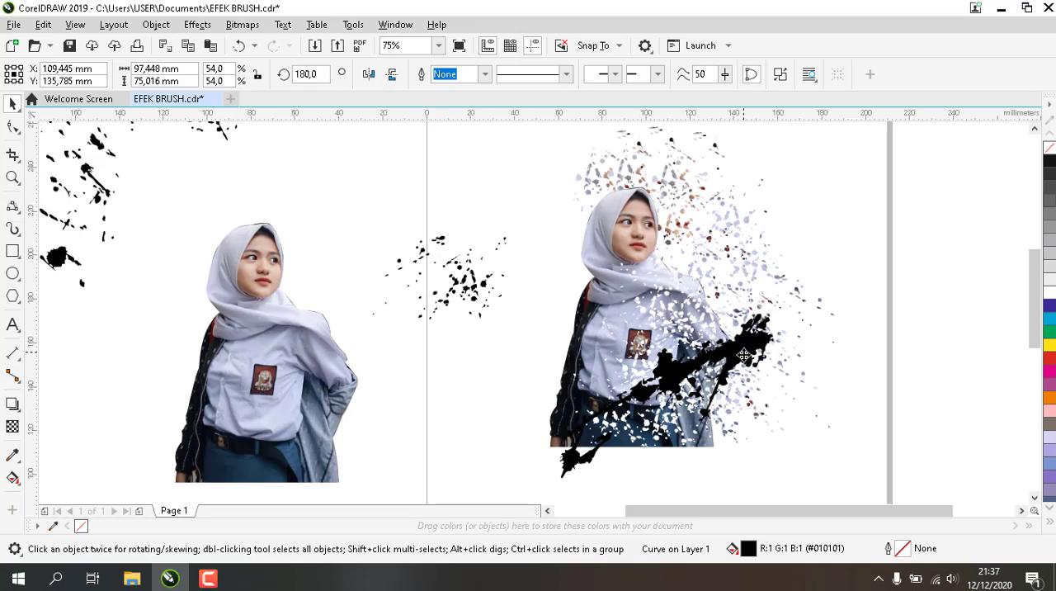
{"action": "left_click_drag", "start_coordinate": [754, 370], "coordinate": [695, 407]}
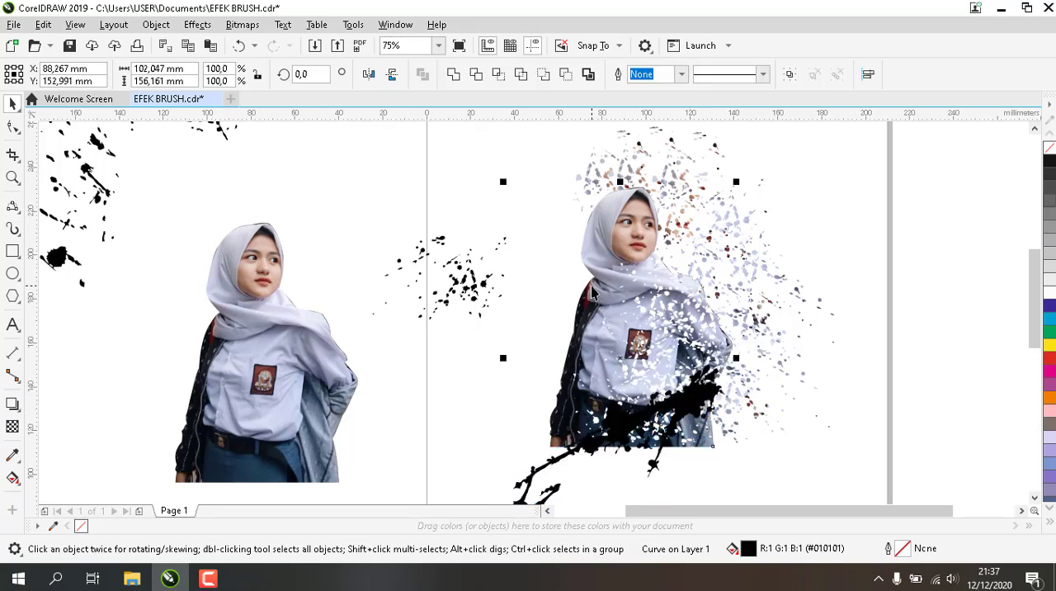
{"action": "left_click", "coordinate": [477, 74]}
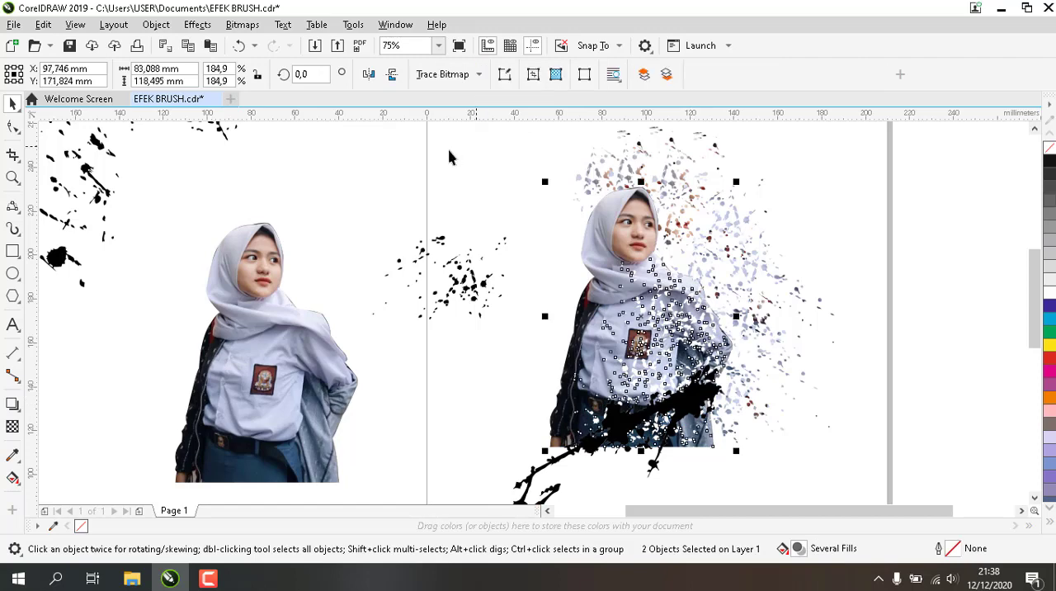
Pull the large splatter aside, place it back over the skirt slightly offset and trim the woman with it again
{"action": "left_click", "coordinate": [700, 413]}
{"action": "left_click_drag", "start_coordinate": [692, 397], "coordinate": [468, 408]}
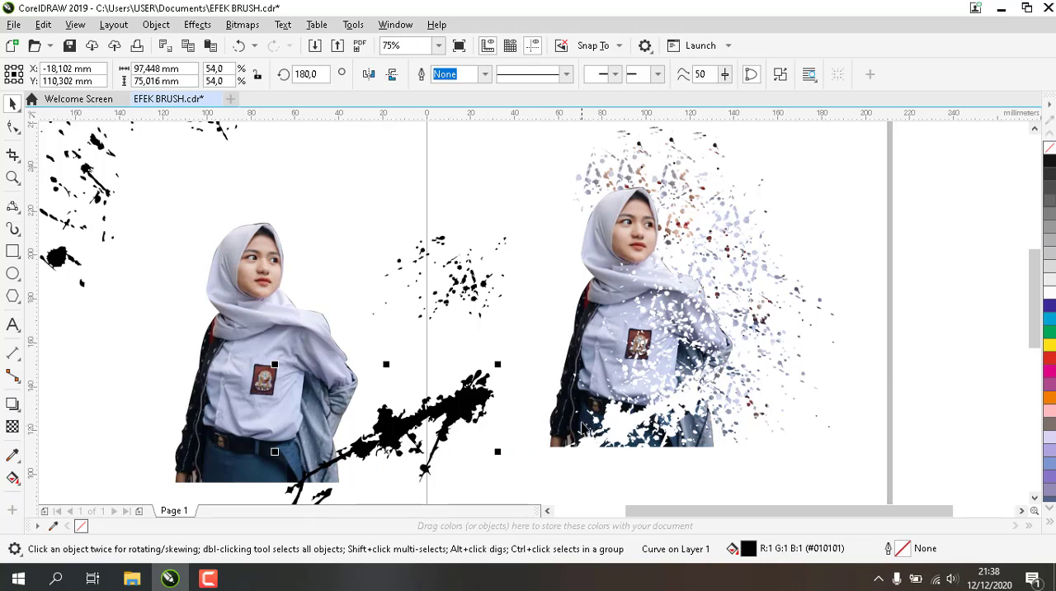
{"action": "left_click_drag", "start_coordinate": [467, 398], "coordinate": [704, 415]}
{"action": "left_click", "coordinate": [586, 299]}
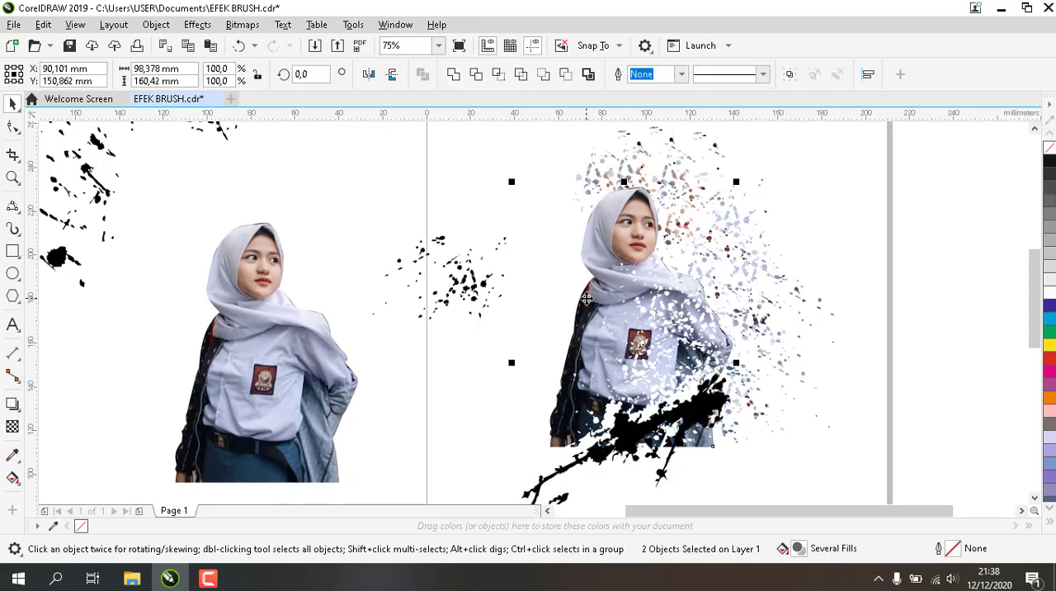
{"action": "left_click", "coordinate": [476, 75]}
{"action": "left_click", "coordinate": [440, 162]}
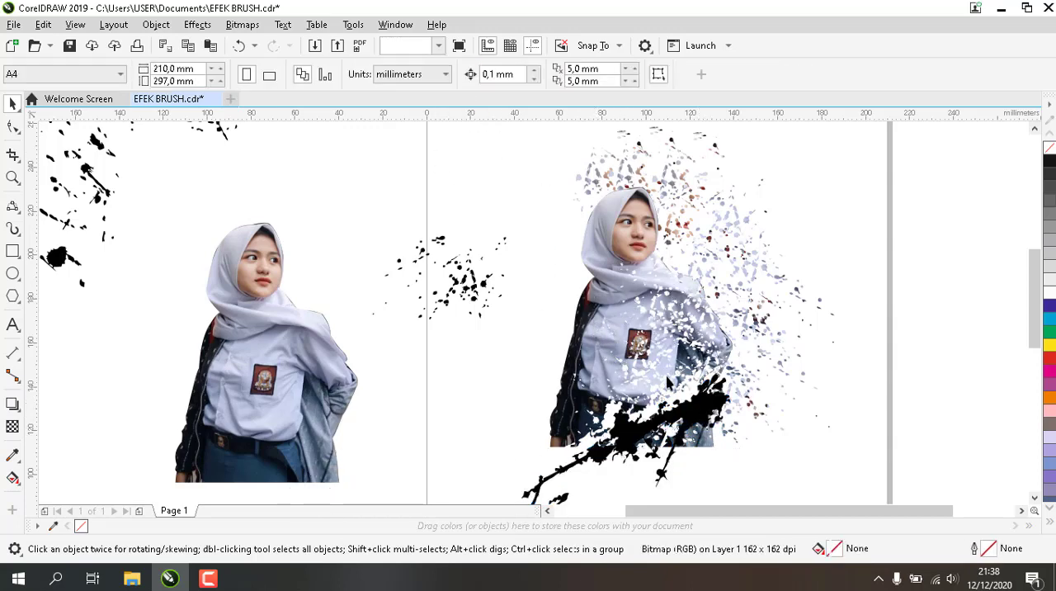
Delete the large splatter, the black dots, the intact copy of the woman and the remaining splatter cluster beside the page
{"action": "left_click_drag", "start_coordinate": [705, 419], "coordinate": [537, 399]}
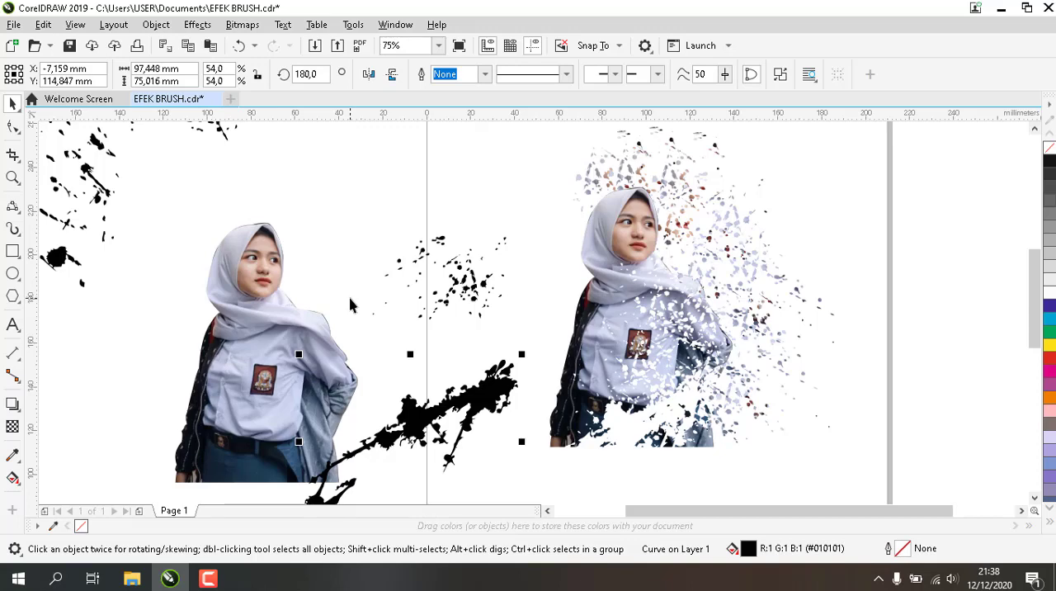
{"action": "key", "text": "Delete"}
{"action": "left_click", "coordinate": [462, 281]}
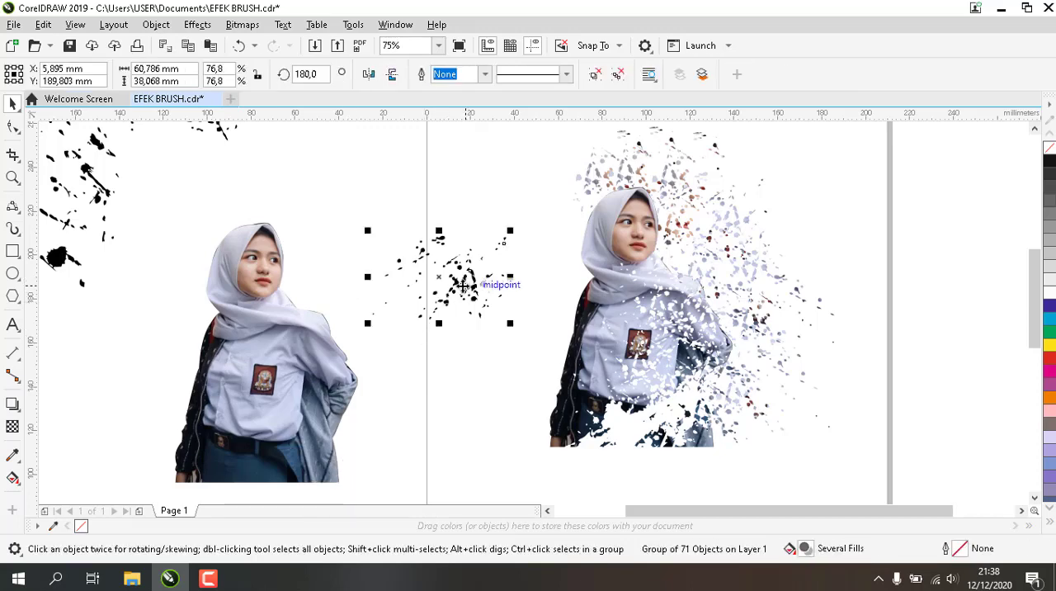
{"action": "key", "text": "Delete"}
{"action": "key", "text": "Delete"}
{"action": "scroll", "coordinate": [288, 302], "scroll_direction": "down", "scroll_amount": 2}
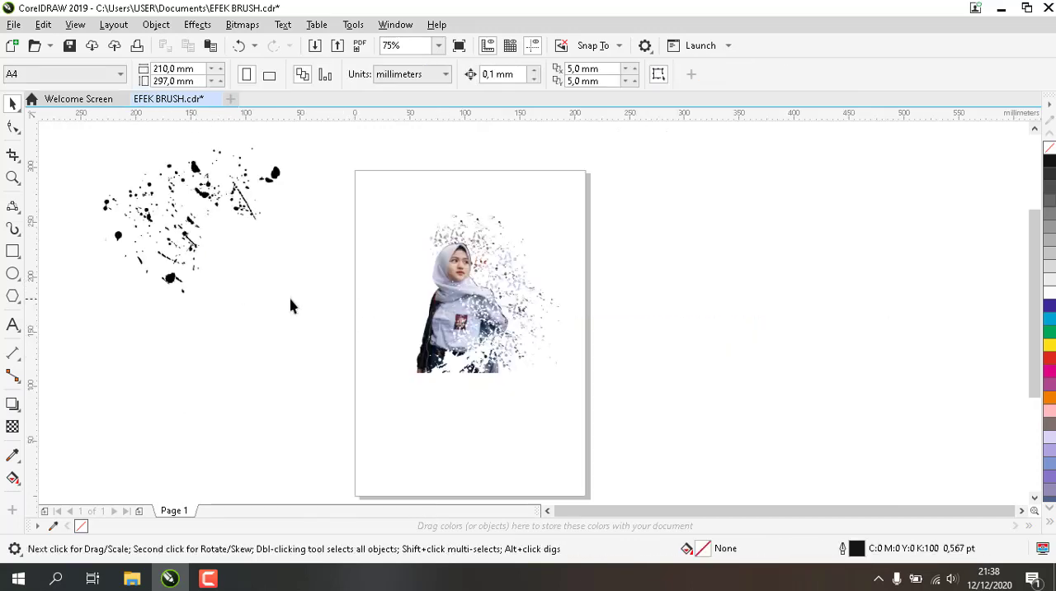
{"action": "left_click_drag", "start_coordinate": [262, 336], "coordinate": [311, 363]}
{"action": "key", "text": "Delete"}
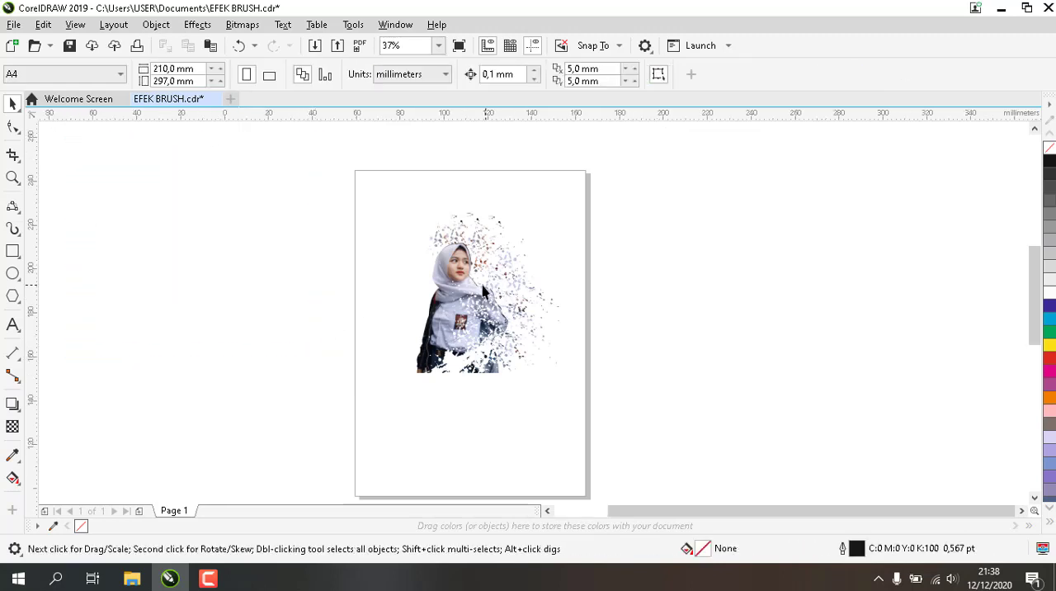
{"action": "scroll", "coordinate": [482, 287], "scroll_direction": "up", "scroll_amount": 2}
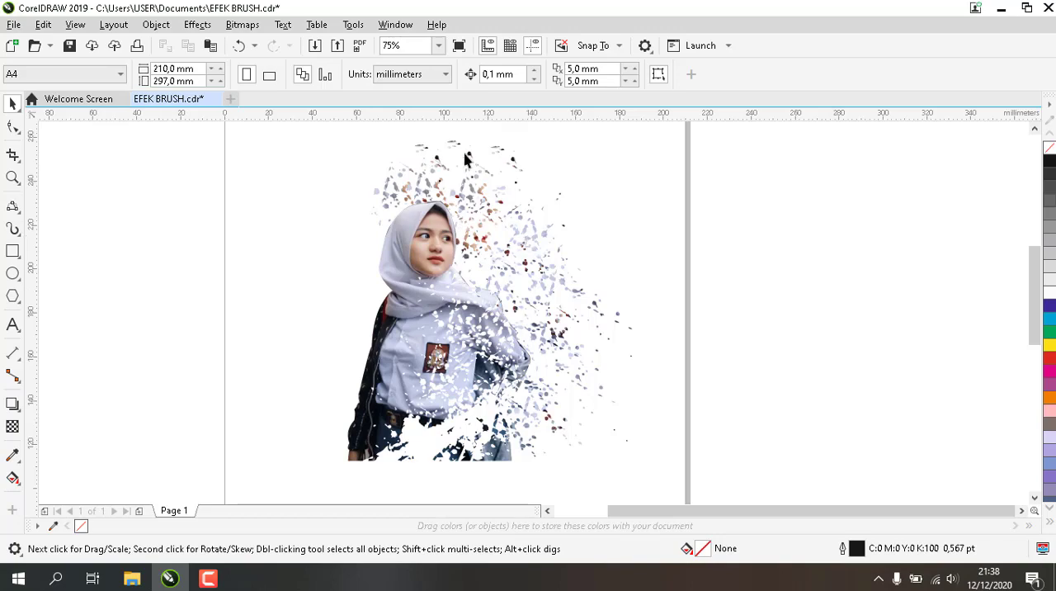